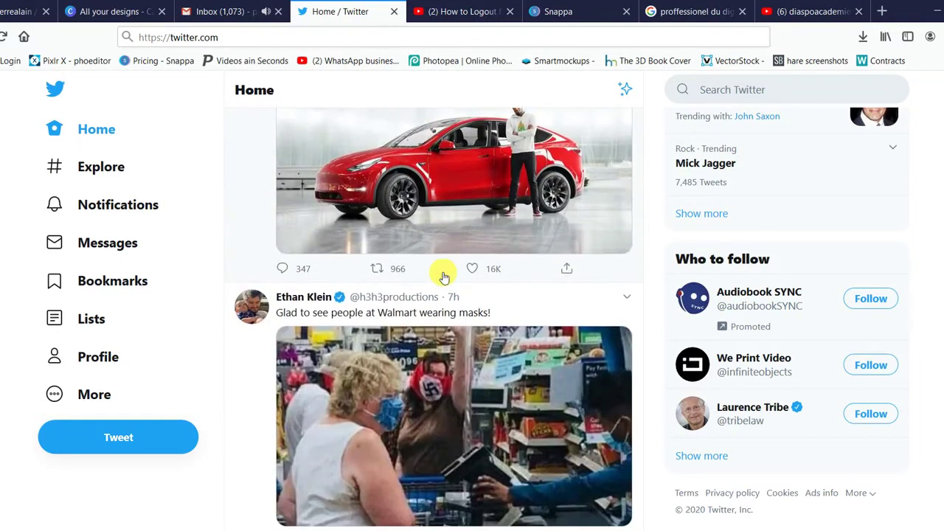
# Open the profile page and scroll through the AfriqueToday tweets
pyautogui.click(97, 356)
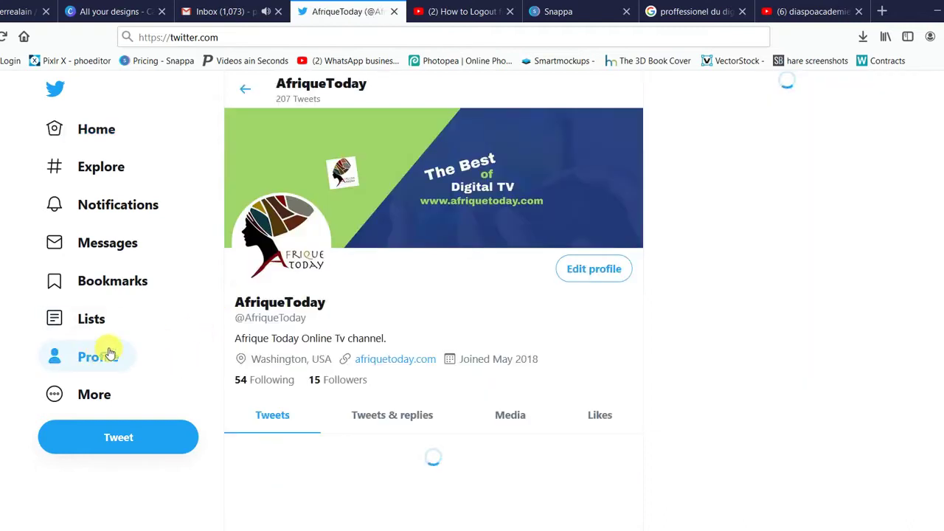
pyautogui.scroll(-1, 430, 278)
pyautogui.scroll(1, 431, 278)
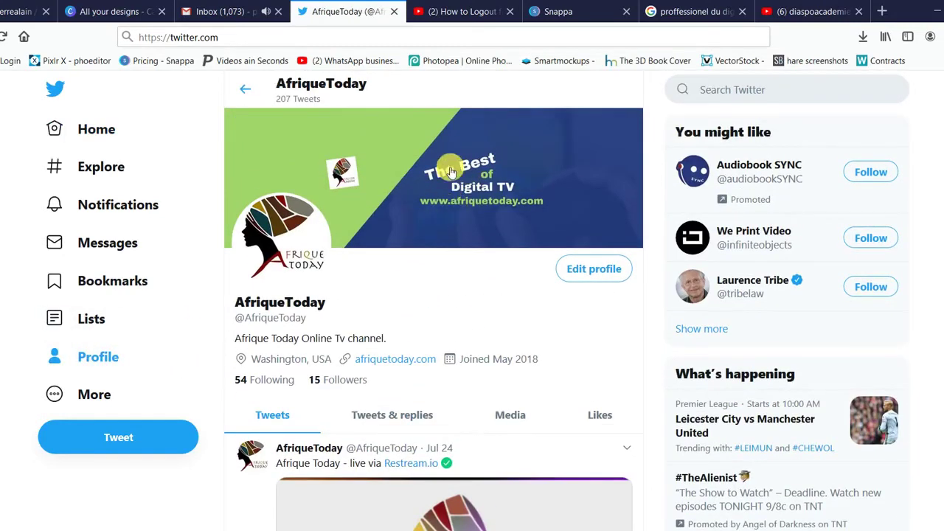
pyautogui.scroll(-5, 559, 244)
pyautogui.scroll(1, 449, 280)
pyautogui.scroll(-4, 479, 274)
pyautogui.scroll(-3, 479, 274)
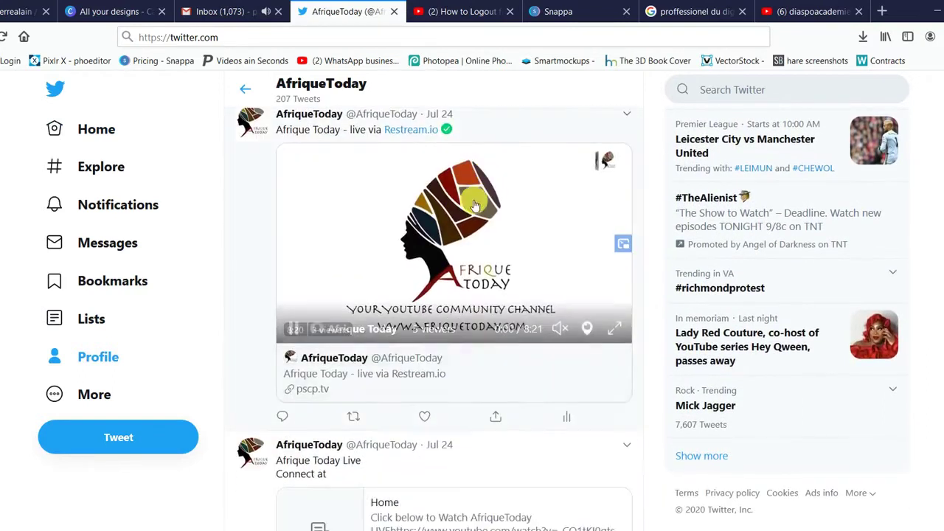
pyautogui.scroll(-5, 479, 238)
pyautogui.scroll(2, 473, 259)
pyautogui.scroll(-4, 474, 262)
pyautogui.scroll(-10, 474, 264)
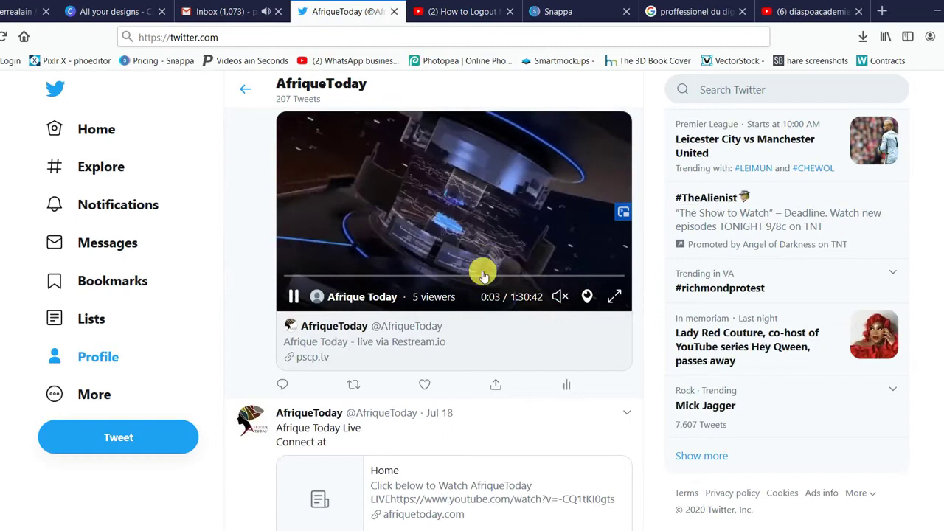
pyautogui.scroll(-1, 483, 243)
pyautogui.scroll(-6, 493, 247)
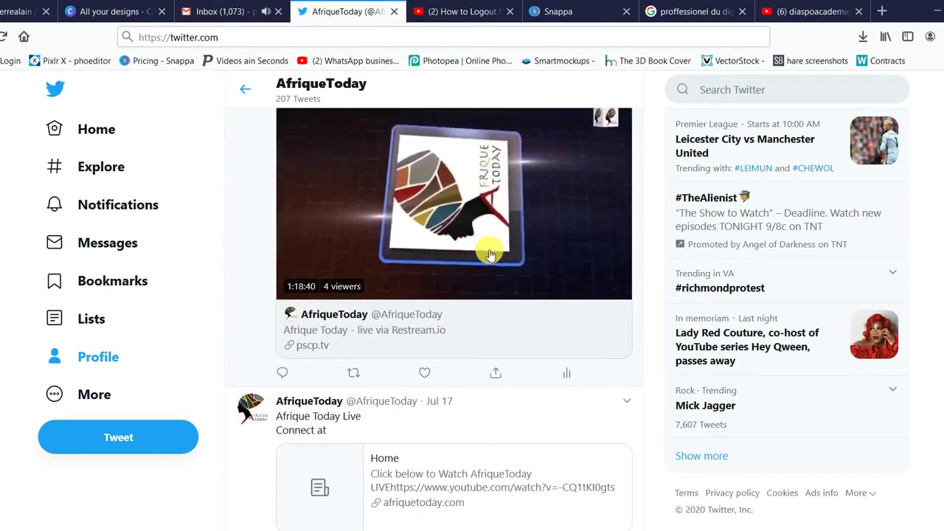
pyautogui.scroll(-4, 489, 271)
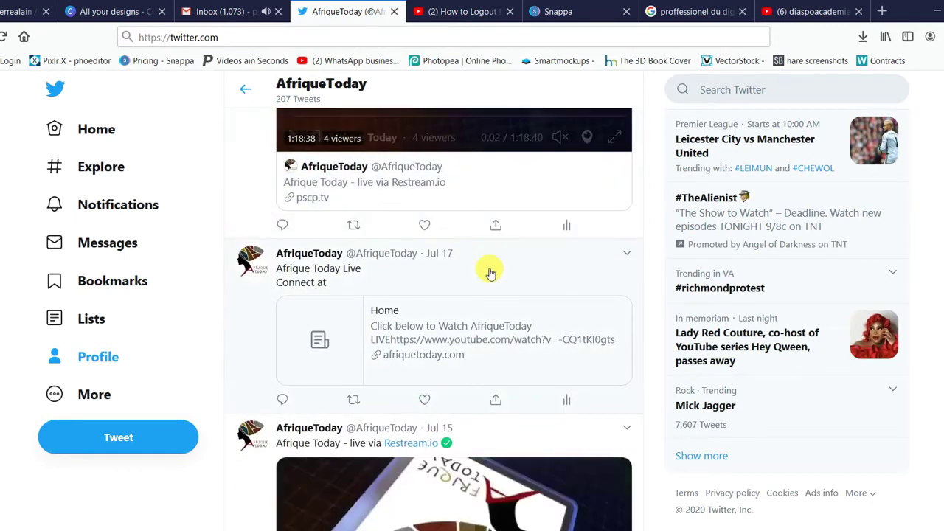
pyautogui.scroll(-4, 487, 280)
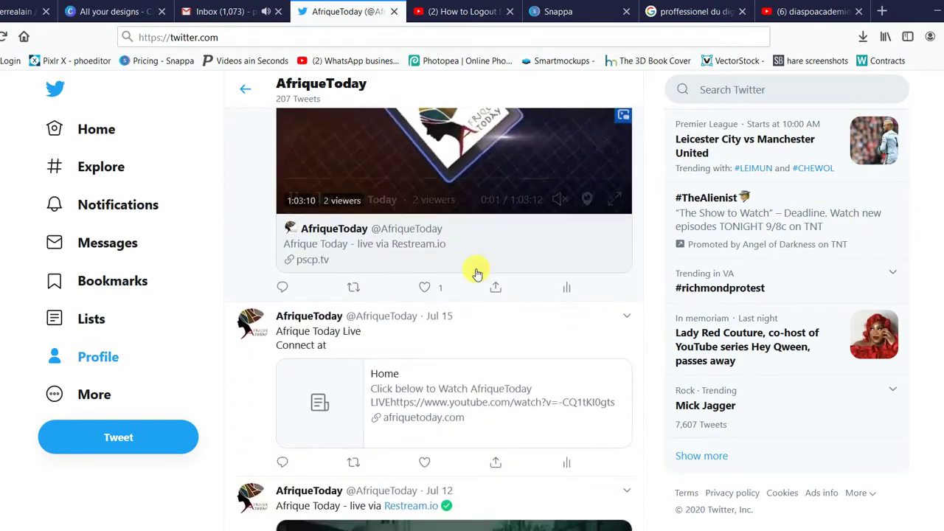
pyautogui.scroll(-4, 496, 266)
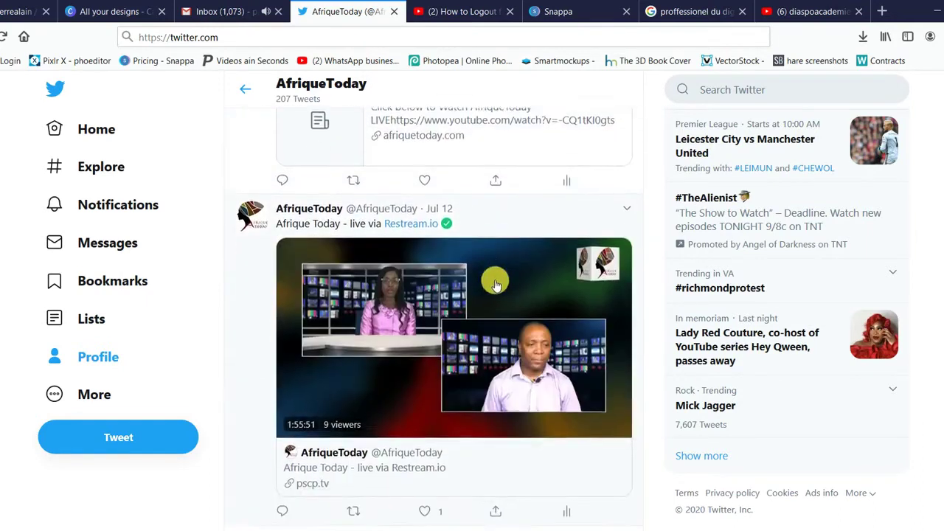
pyautogui.scroll(-10, 466, 313)
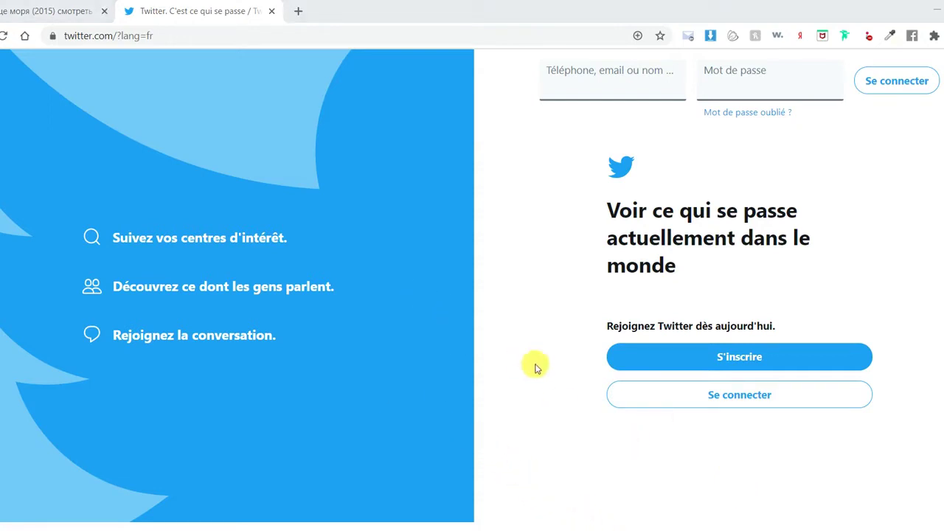
# Start a new account with the name diaspoacademie and the autofilled phone number
pyautogui.click(708, 360)
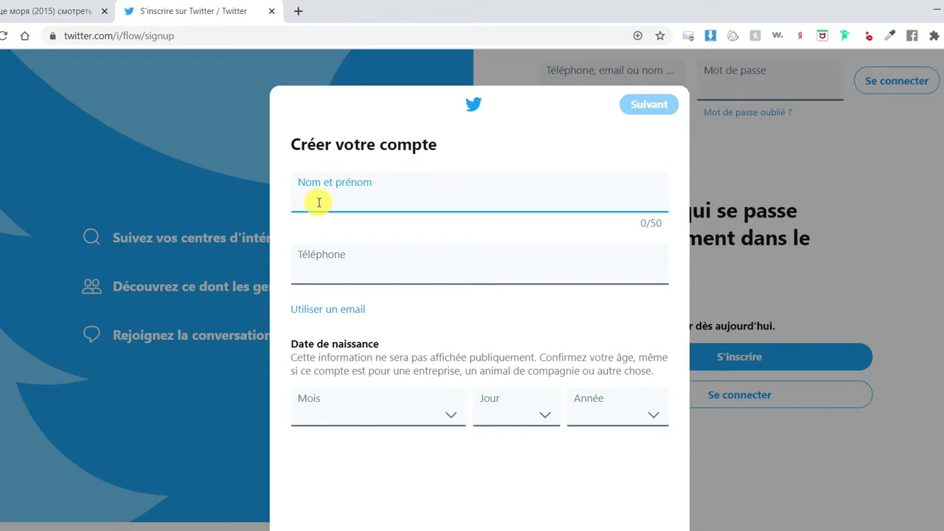
pyautogui.write('diaspoacademie')
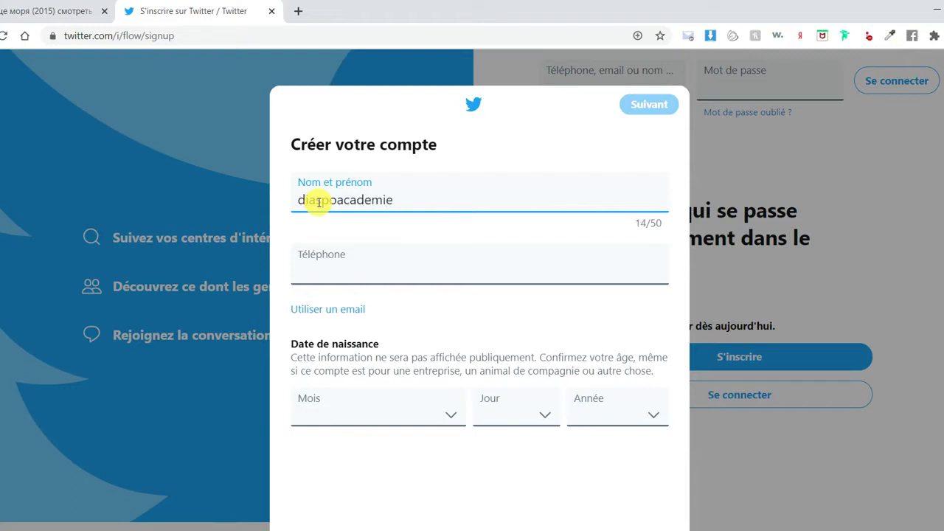
pyautogui.click(339, 267)
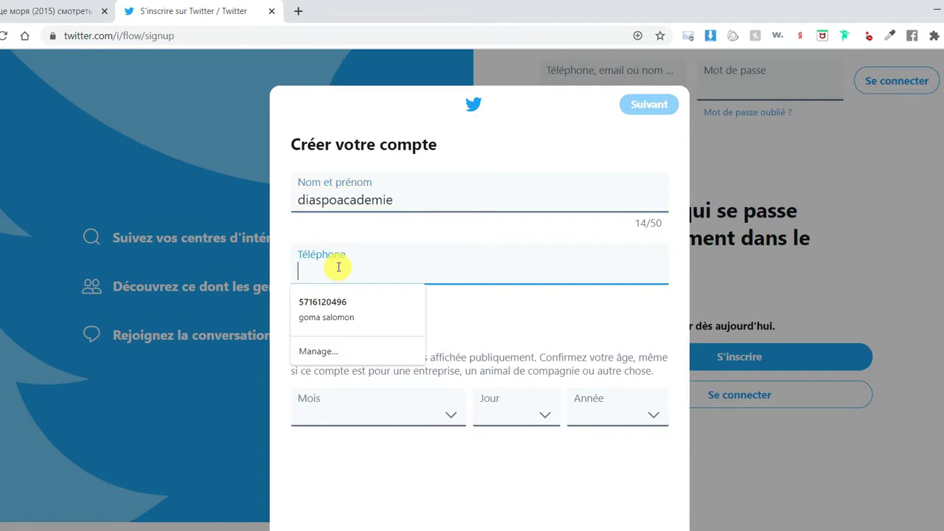
pyautogui.click(332, 295)
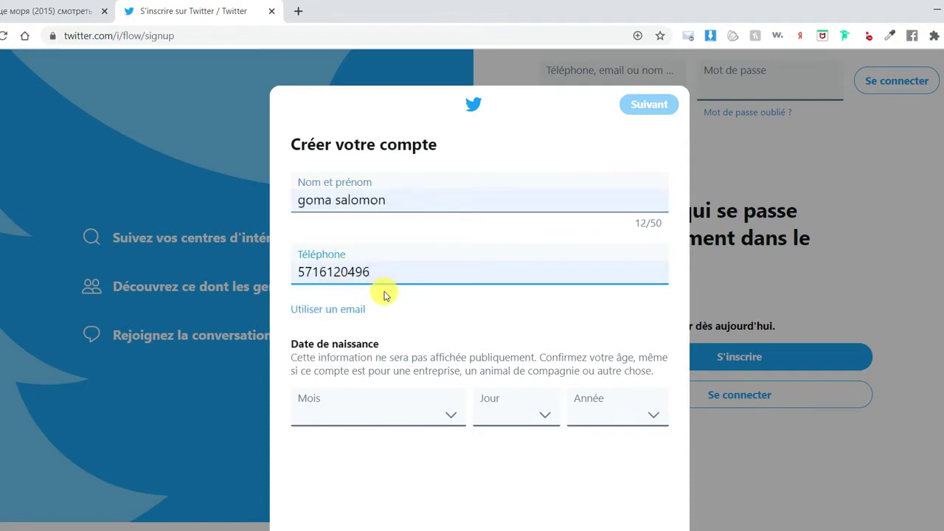
# Set the birth date to Avril 4, choose the year, and continue
pyautogui.click(374, 417)
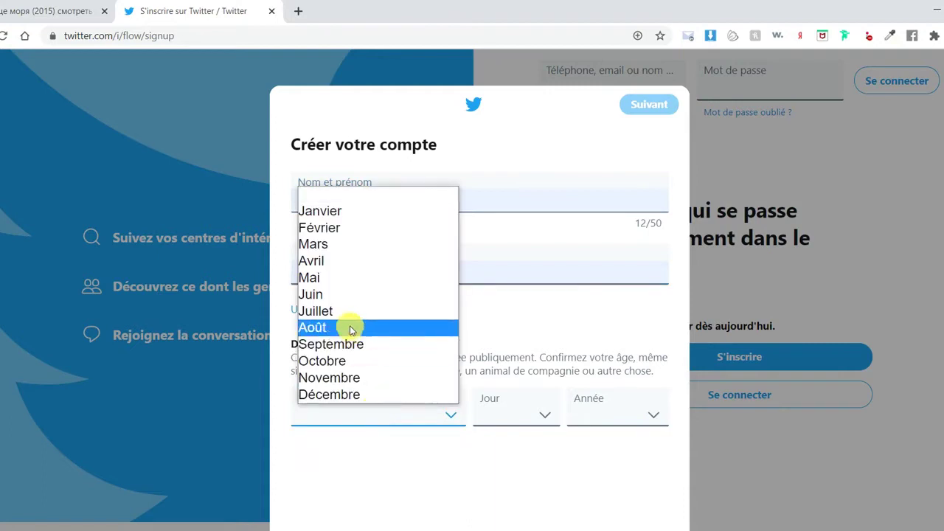
pyautogui.click(337, 262)
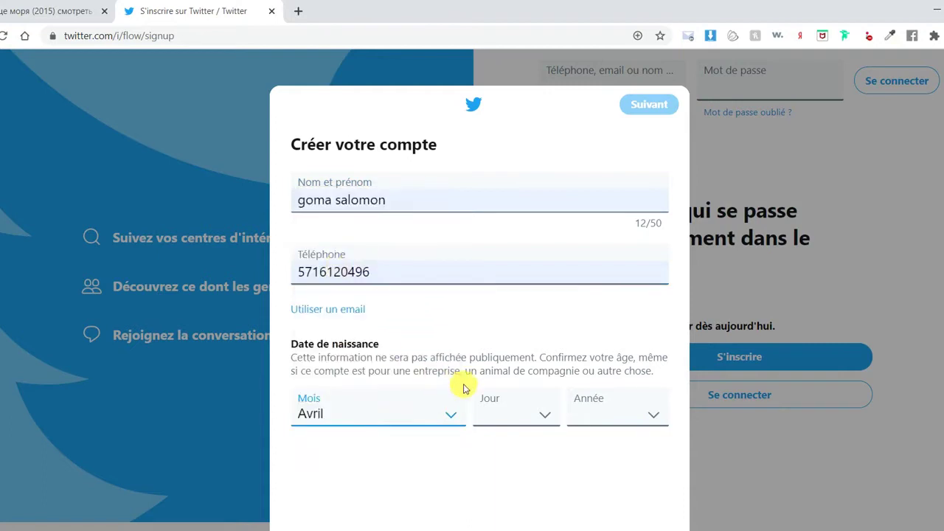
pyautogui.click(514, 413)
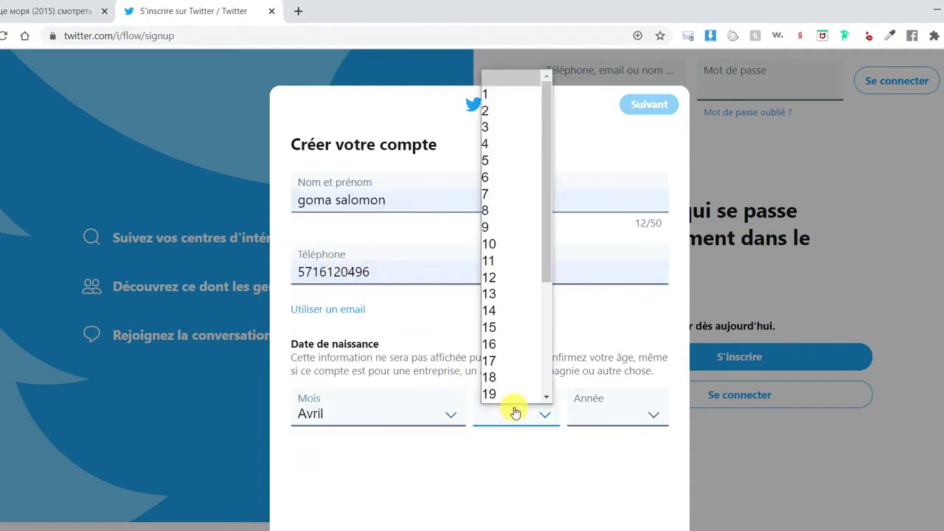
pyautogui.click(486, 143)
pyautogui.click(600, 414)
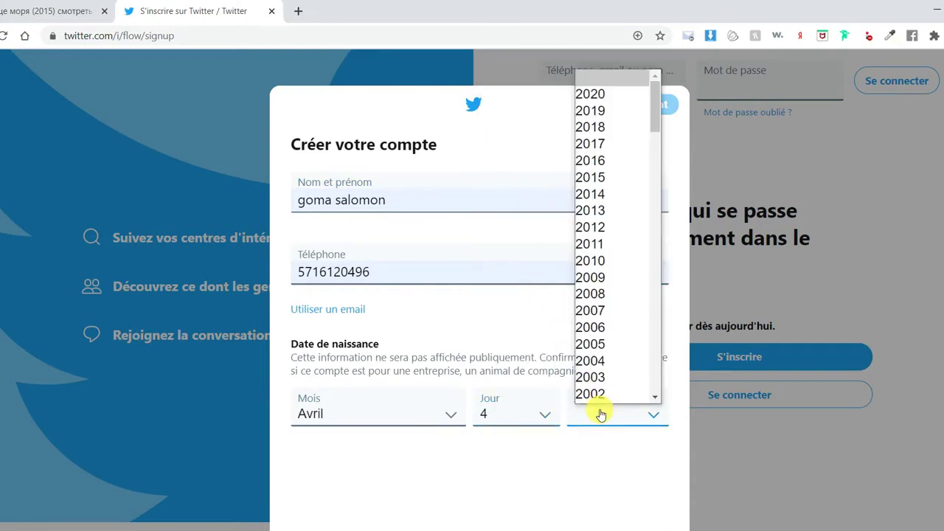
pyautogui.moveTo(656, 121); pyautogui.dragTo(660, 214)
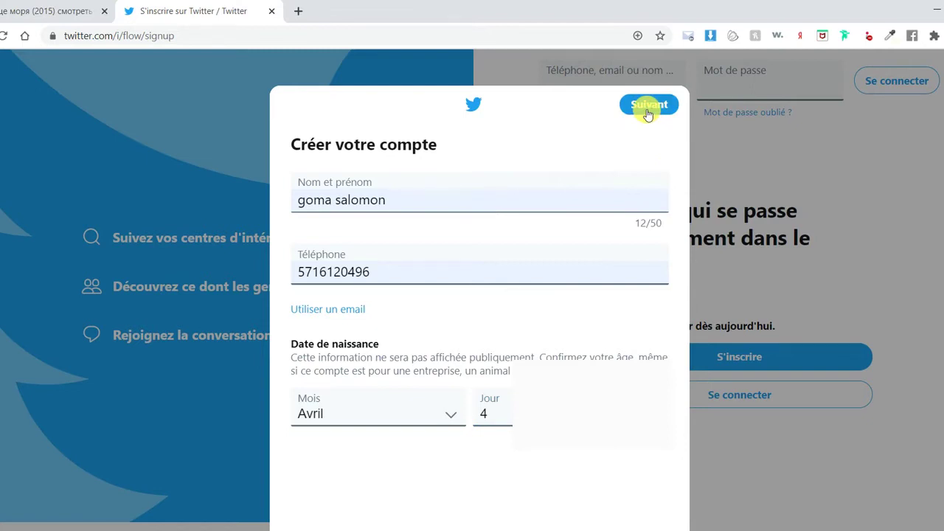
pyautogui.click(647, 108)
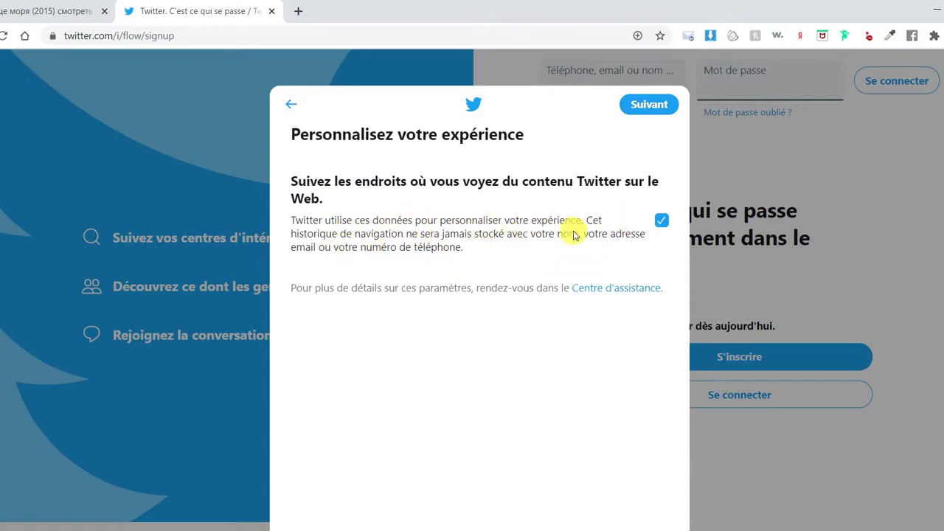
# Replace the autofilled name with diaspoacdem and return to the personalisation step
pyautogui.click(640, 103)
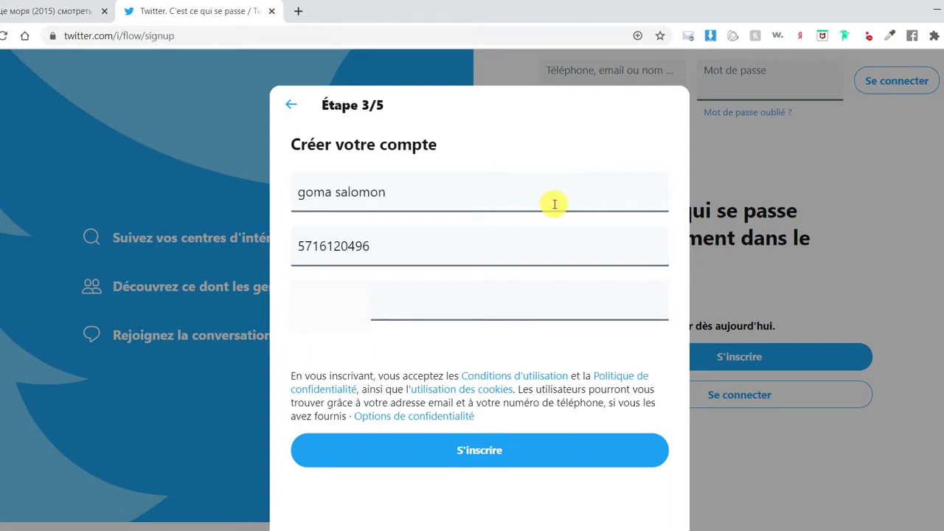
pyautogui.click(418, 190)
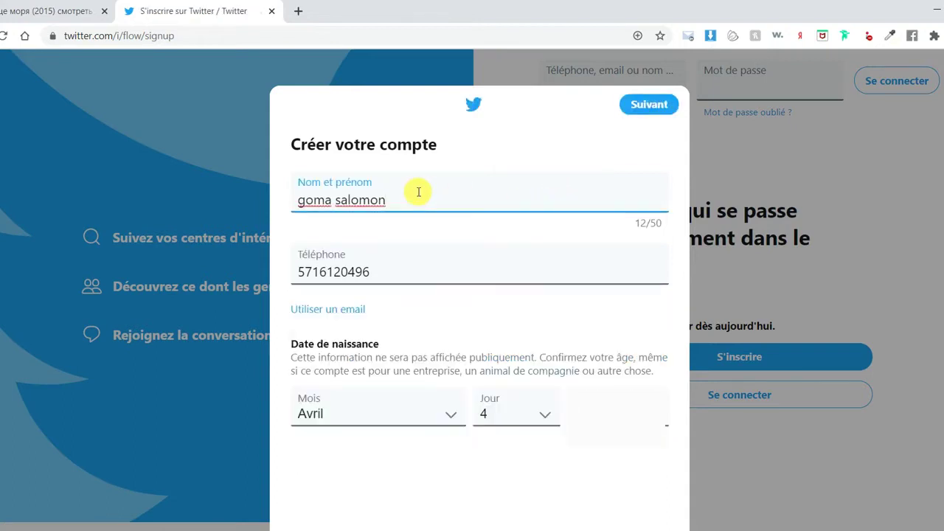
pyautogui.moveTo(415, 197); pyautogui.dragTo(200, 206)
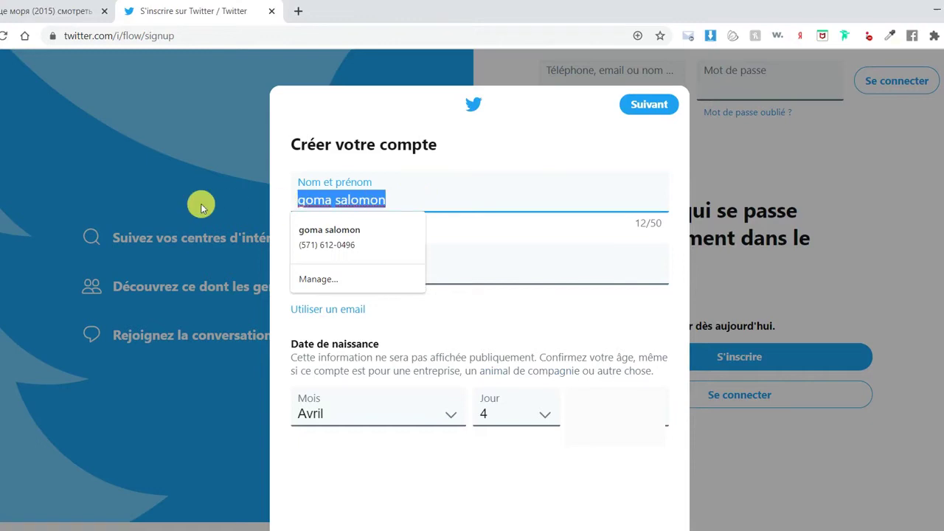
pyautogui.write('dias')
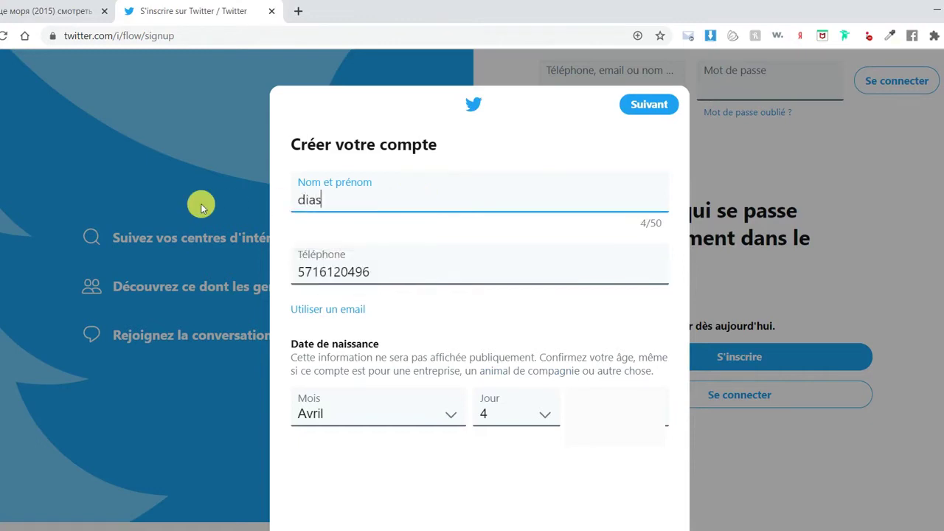
pyautogui.write('poacdemie')
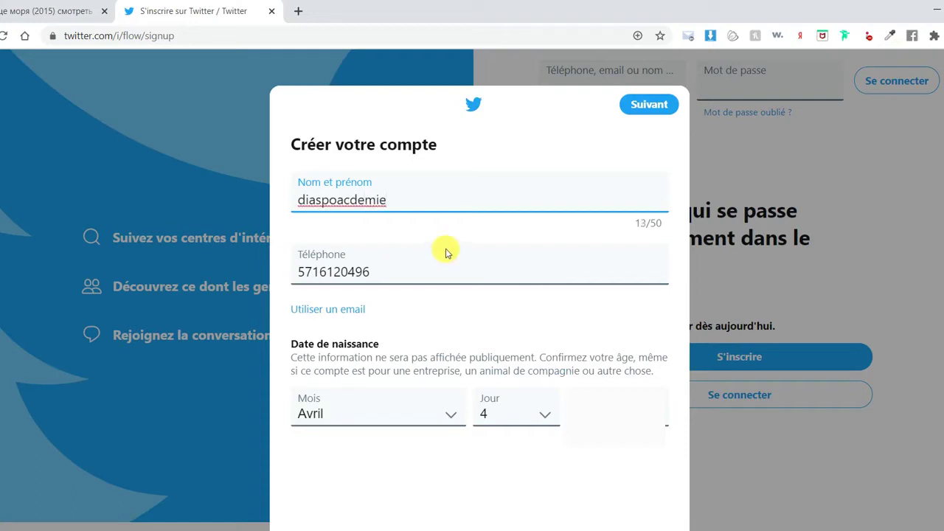
pyautogui.click(649, 104)
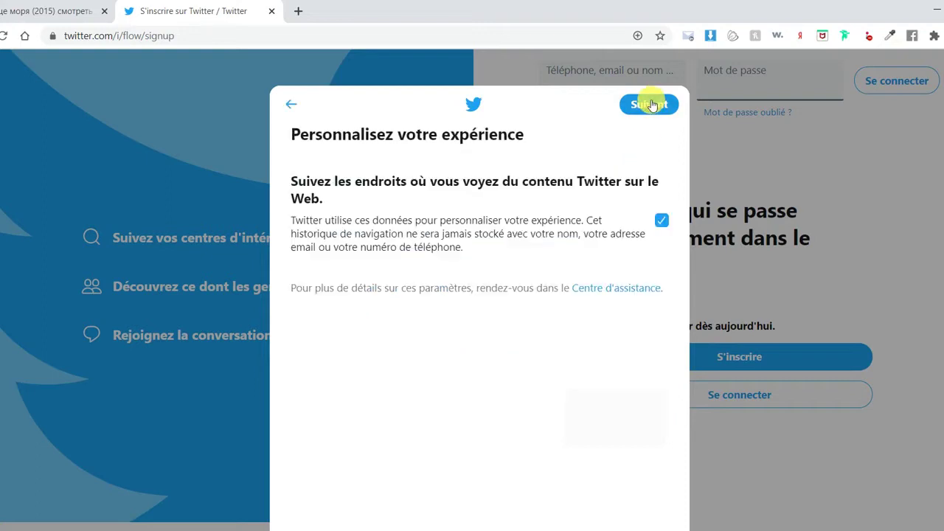
# Submit the sign-up form and confirm sending the SMS verification code
pyautogui.click(649, 105)
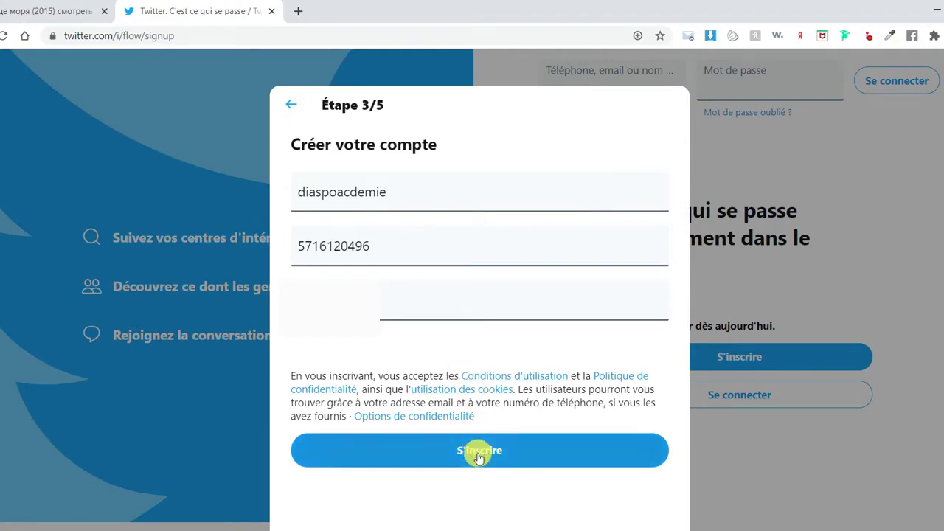
pyautogui.click(477, 453)
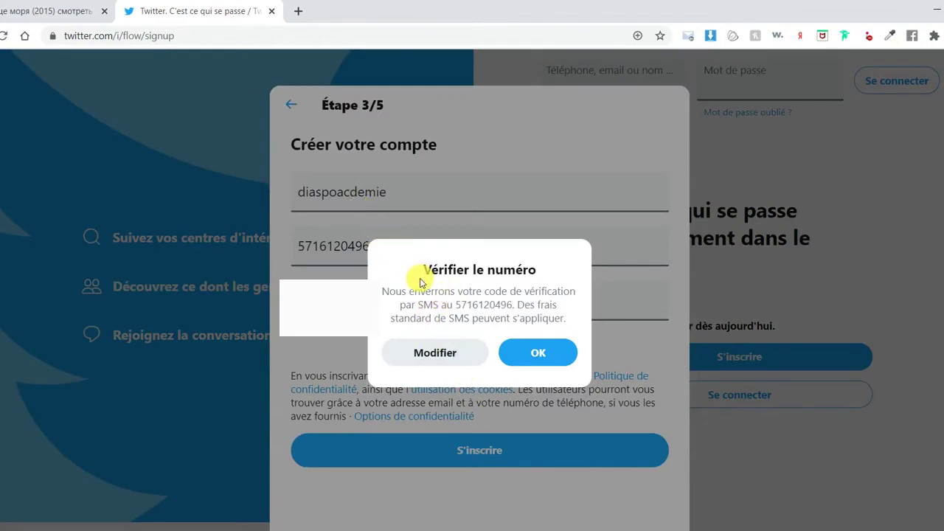
pyautogui.click(531, 355)
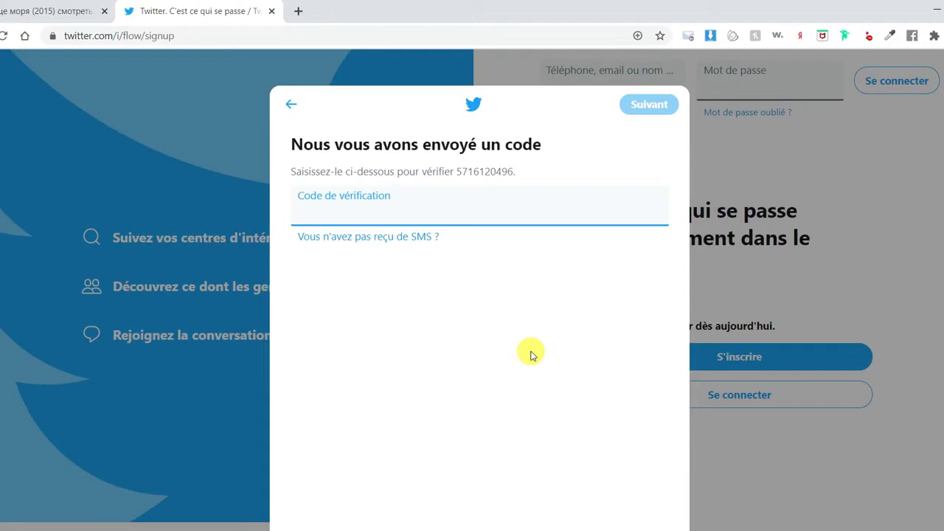
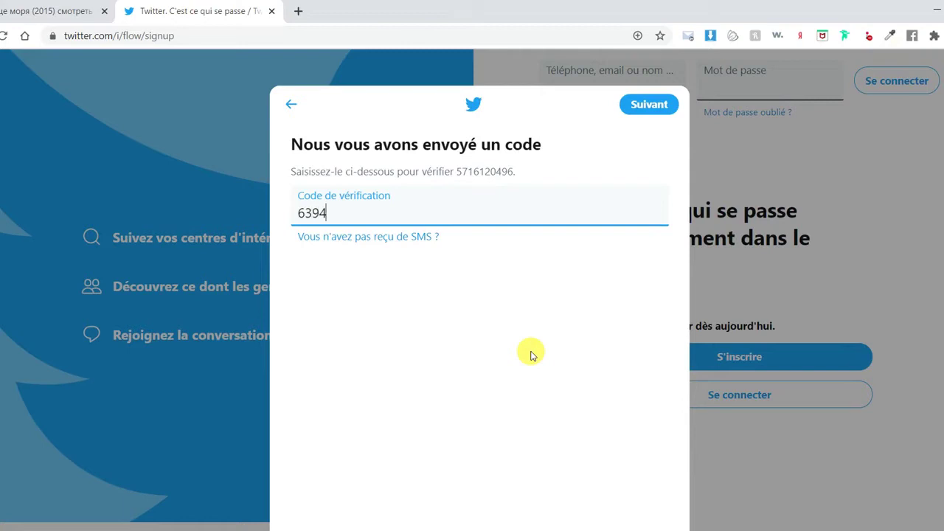
# Enter the SMS verification code, then set an 8-character account password
pyautogui.click(636, 105)
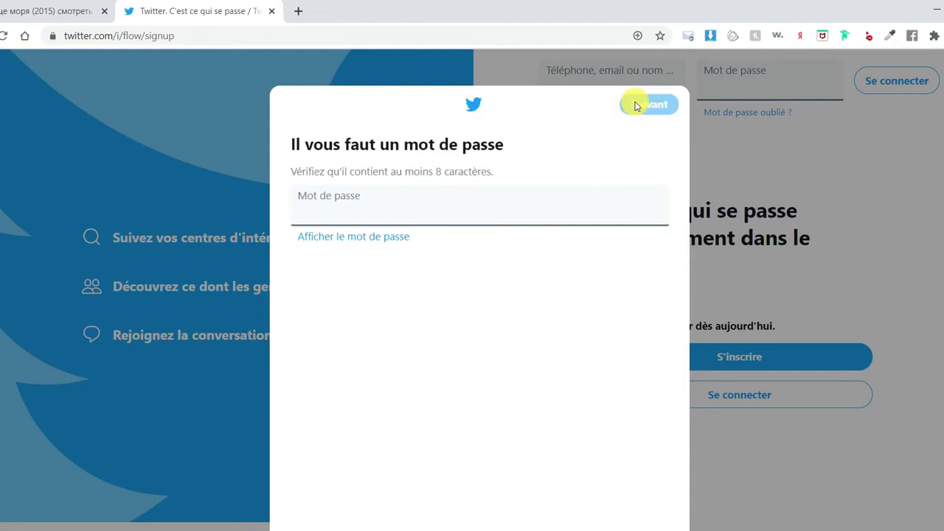
pyautogui.click(387, 199)
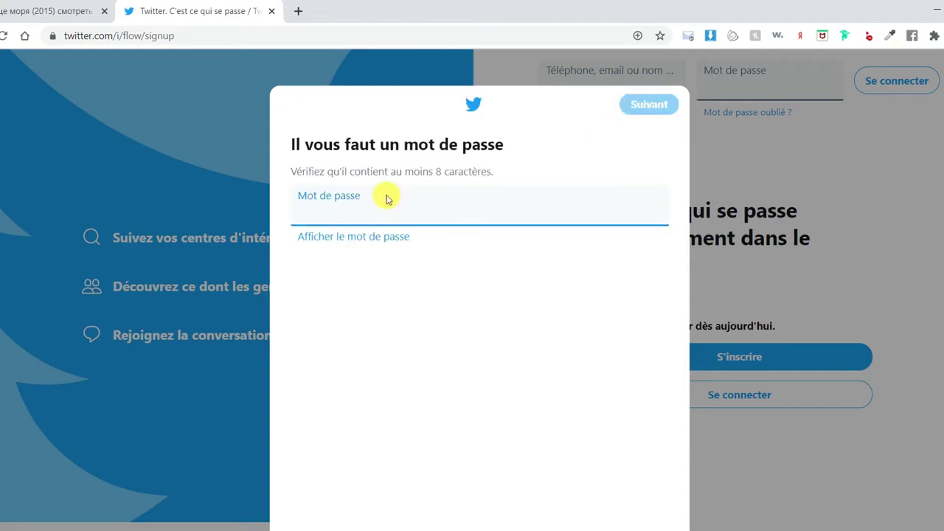
pyautogui.write('••••••••')
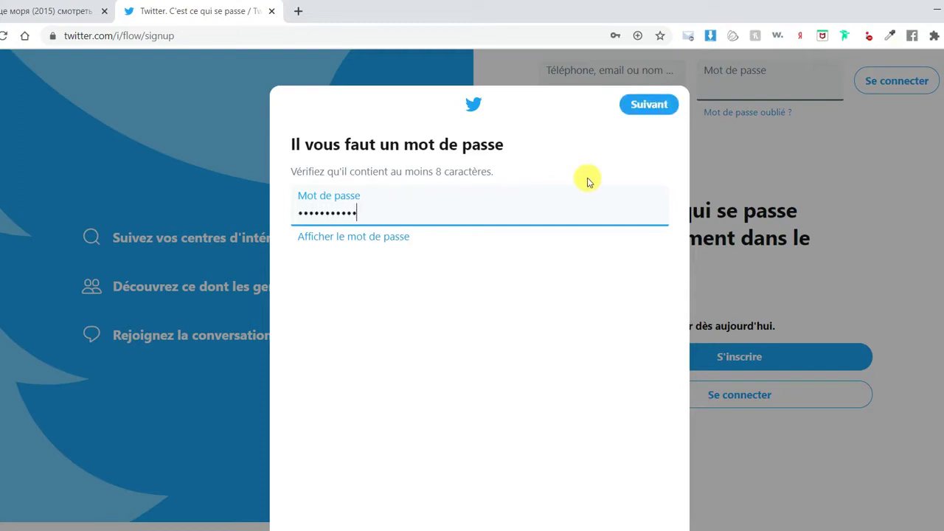
pyautogui.click(641, 110)
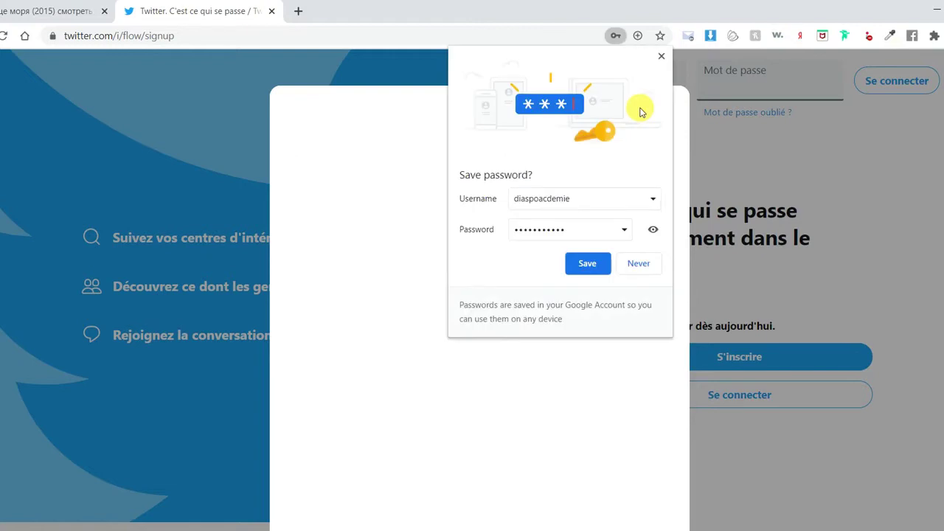
# Save the password in Chrome and browse to Documents > Project for a profile picture
pyautogui.click(593, 264)
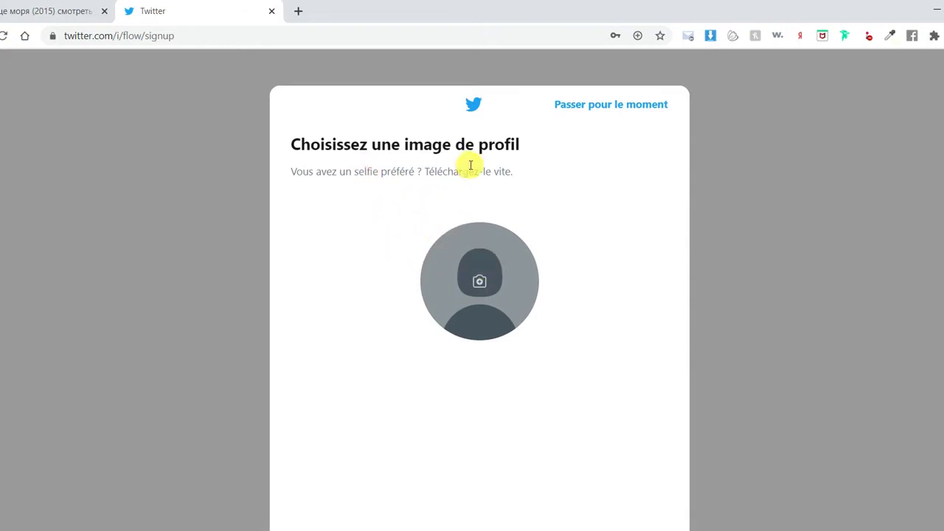
pyautogui.click(484, 276)
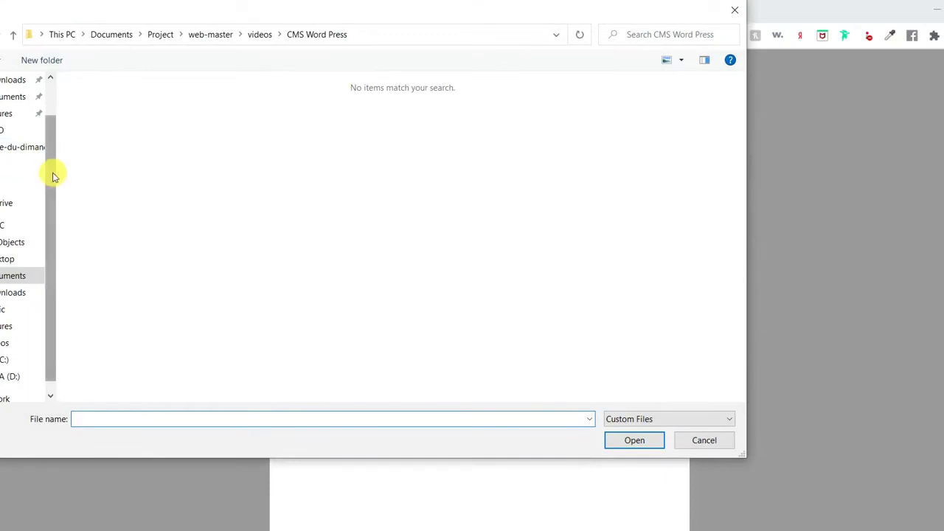
pyautogui.moveTo(51, 172); pyautogui.dragTo(50, 121)
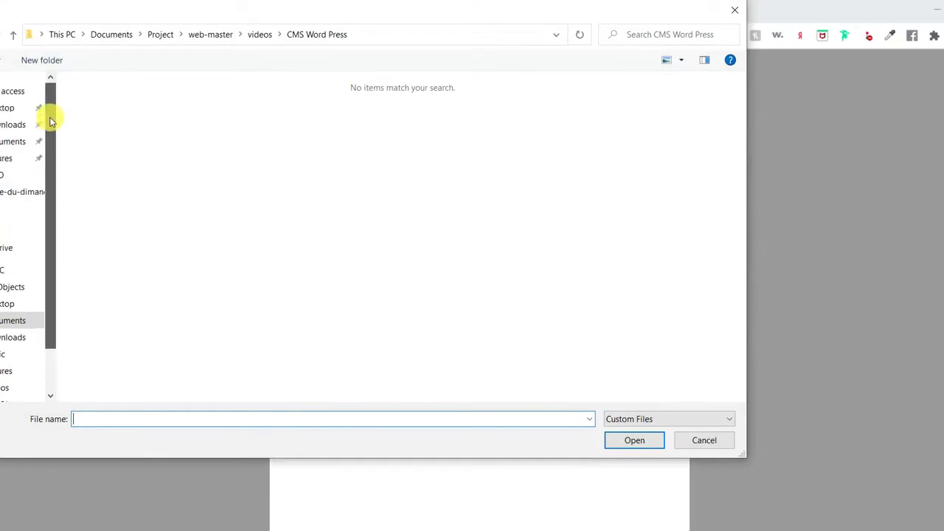
pyautogui.click(11, 141)
pyautogui.click(120, 226)
pyautogui.doubleClick(118, 225)
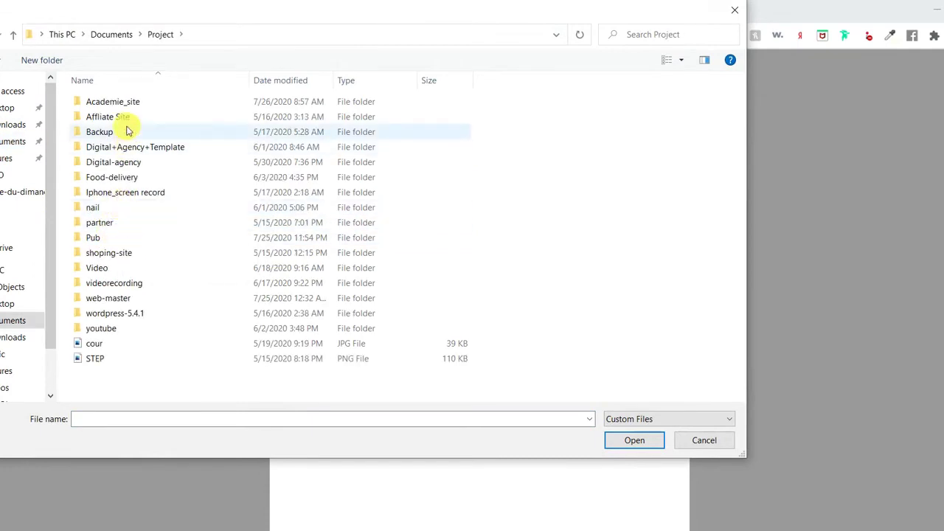
# Use icon_new from Academie_site > logo as the profile picture and move to the bio
pyautogui.doubleClick(121, 101)
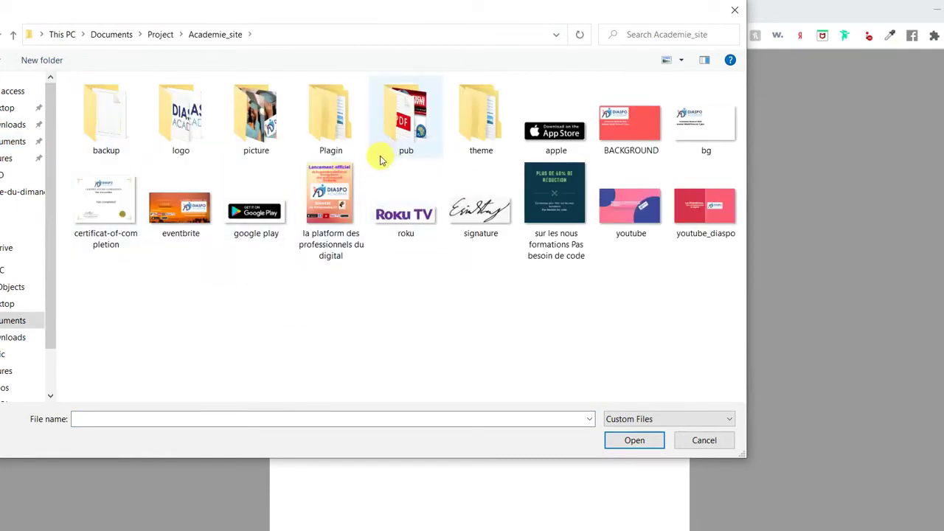
pyautogui.doubleClick(194, 138)
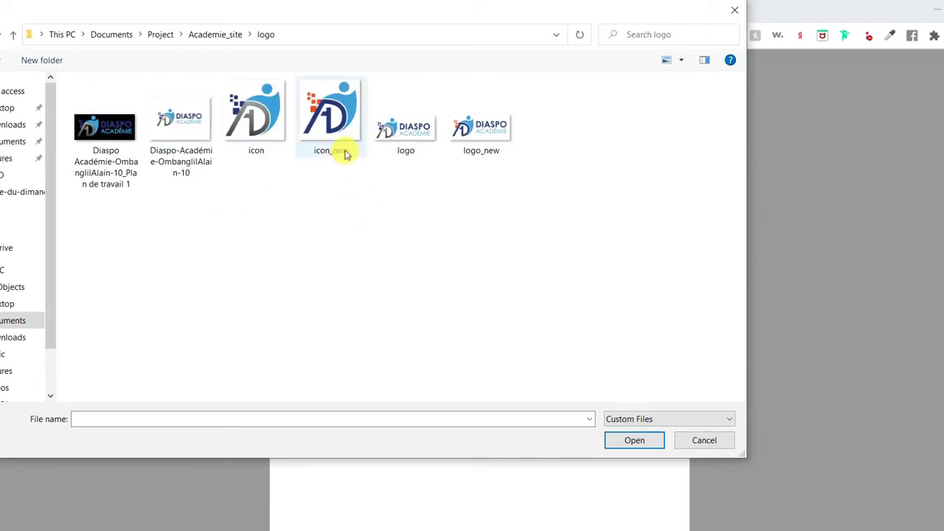
pyautogui.doubleClick(327, 125)
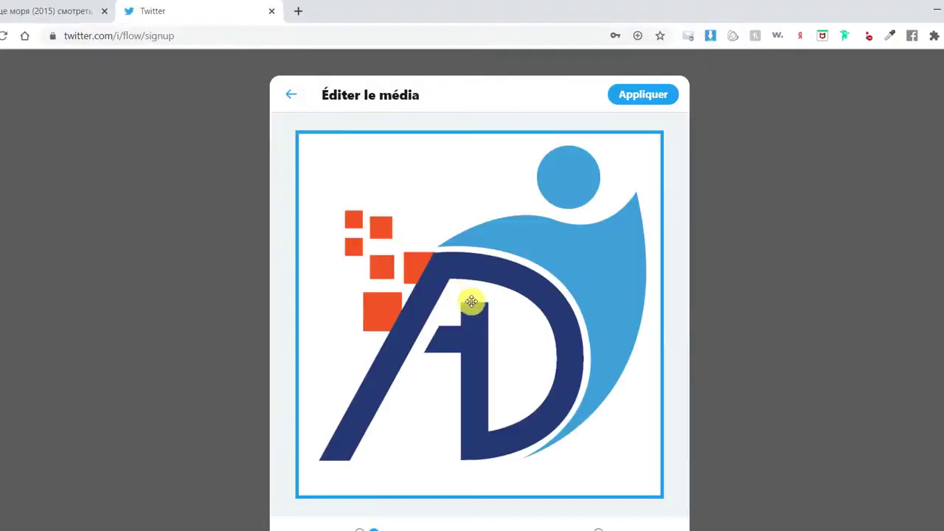
pyautogui.click(643, 100)
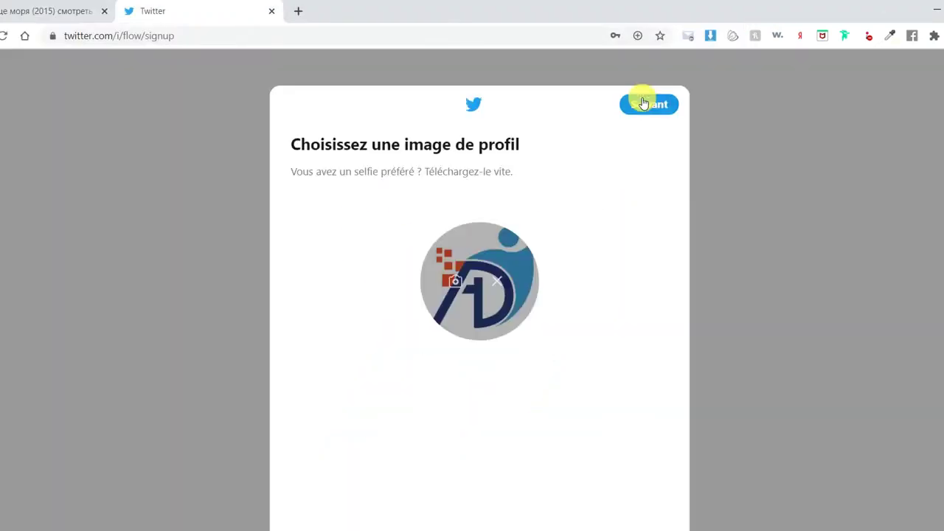
pyautogui.click(651, 106)
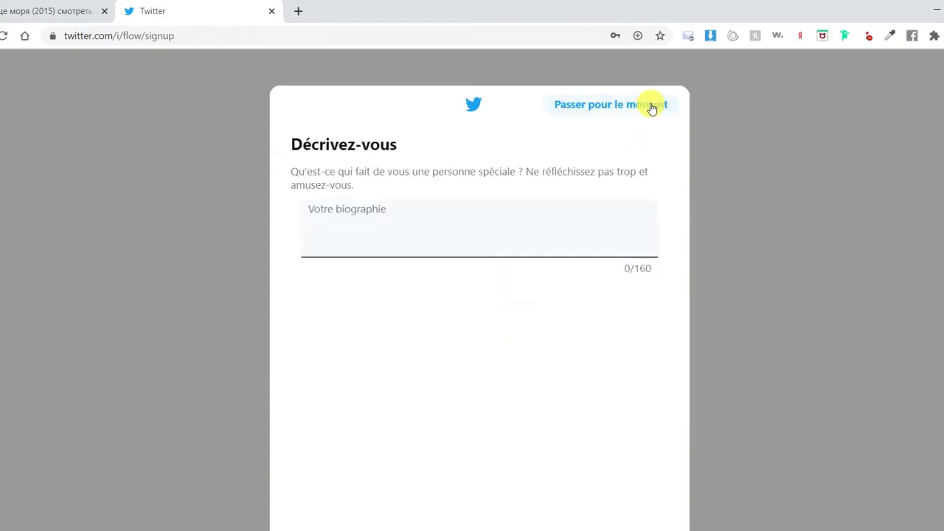
pyautogui.click(366, 227)
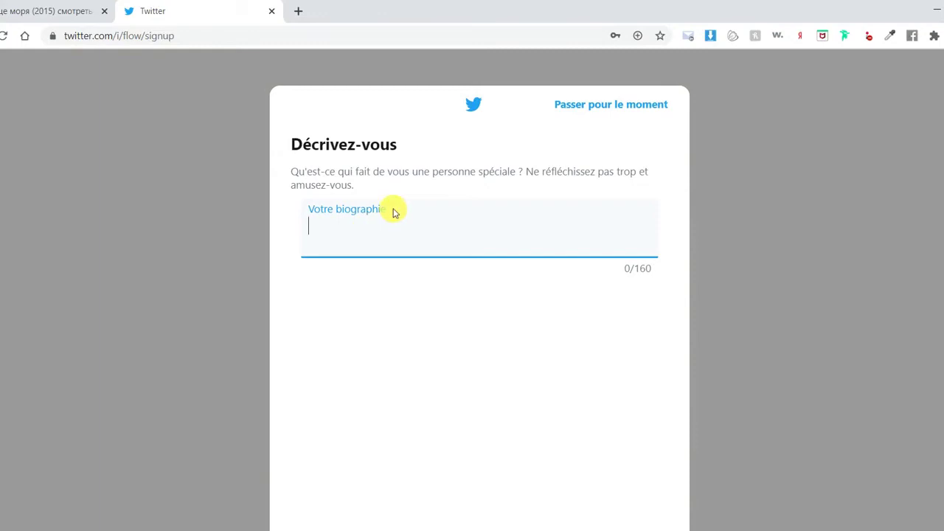
# Skip the bio and pick Design et Architecture, Littérature and Photographie as interests
pyautogui.click(611, 110)
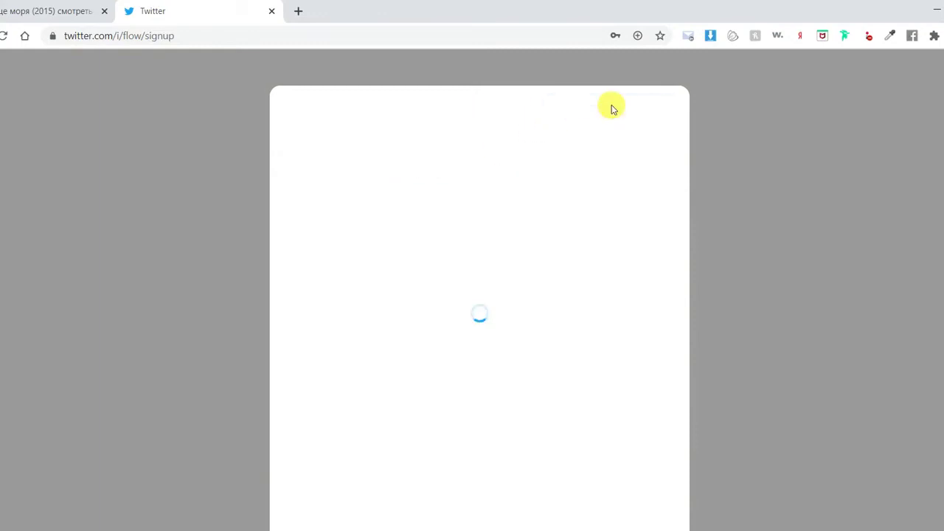
pyautogui.scroll(-1, 587, 199)
pyautogui.scroll(1, 588, 199)
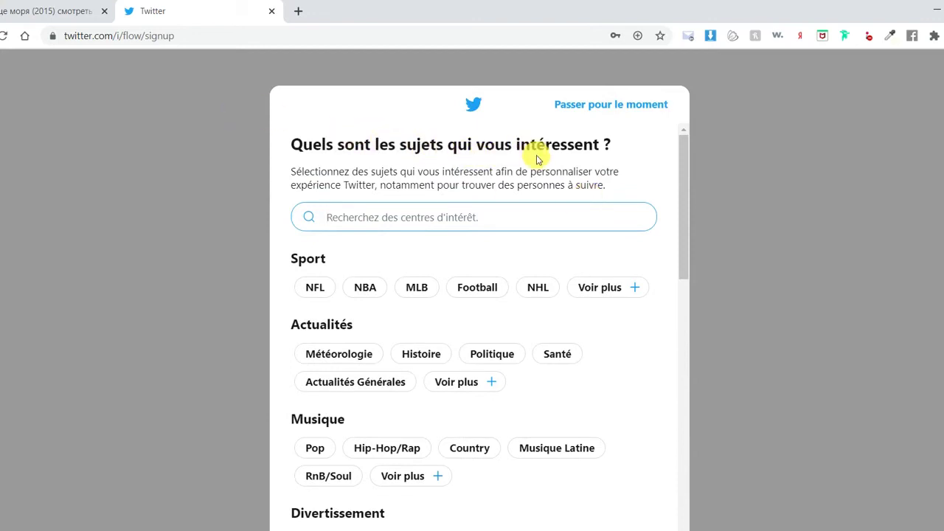
pyautogui.scroll(-1, 536, 156)
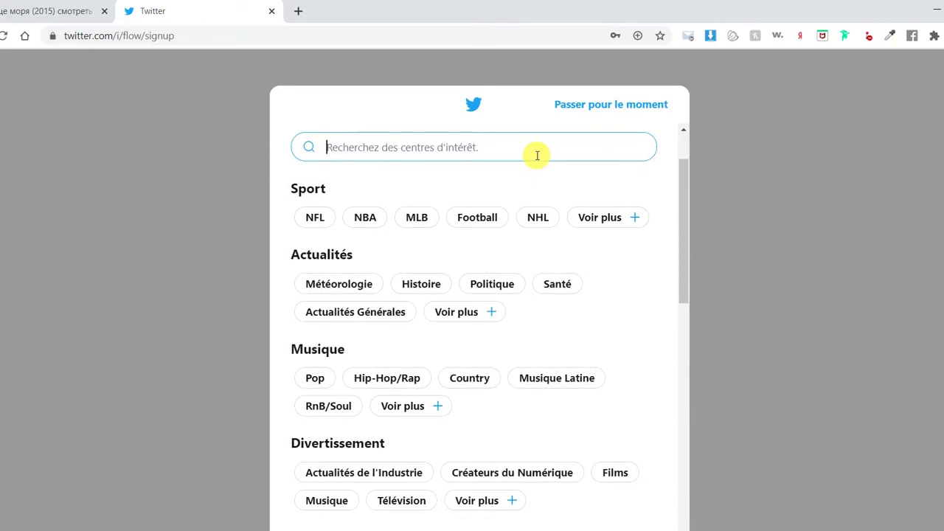
pyautogui.scroll(-1, 536, 156)
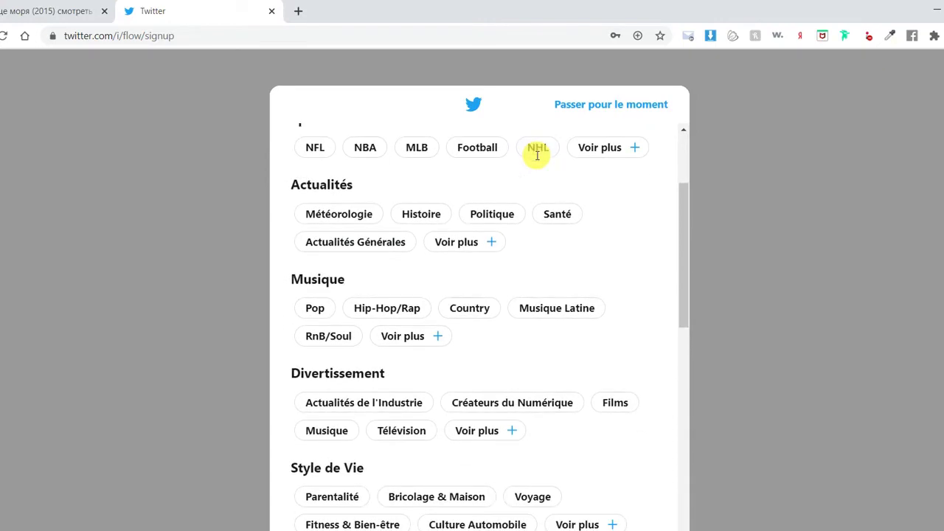
pyautogui.scroll(-2, 536, 160)
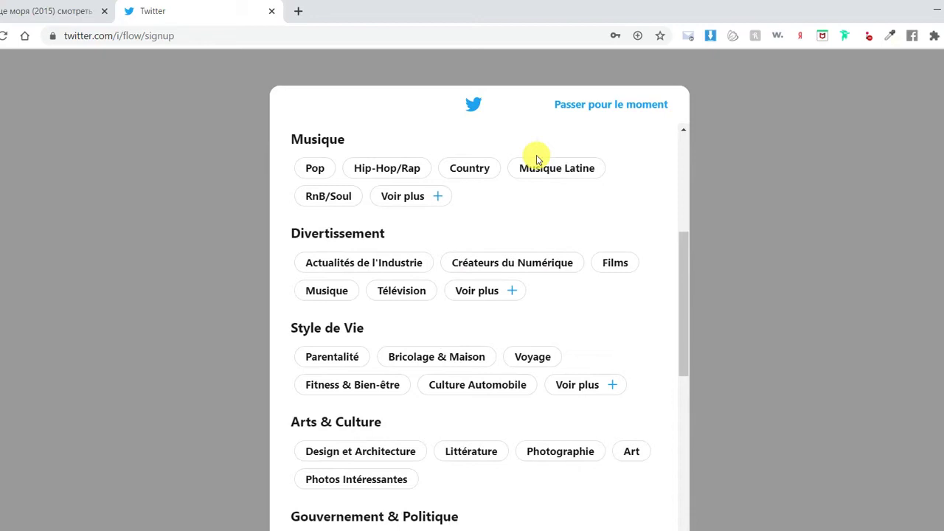
pyautogui.click(382, 458)
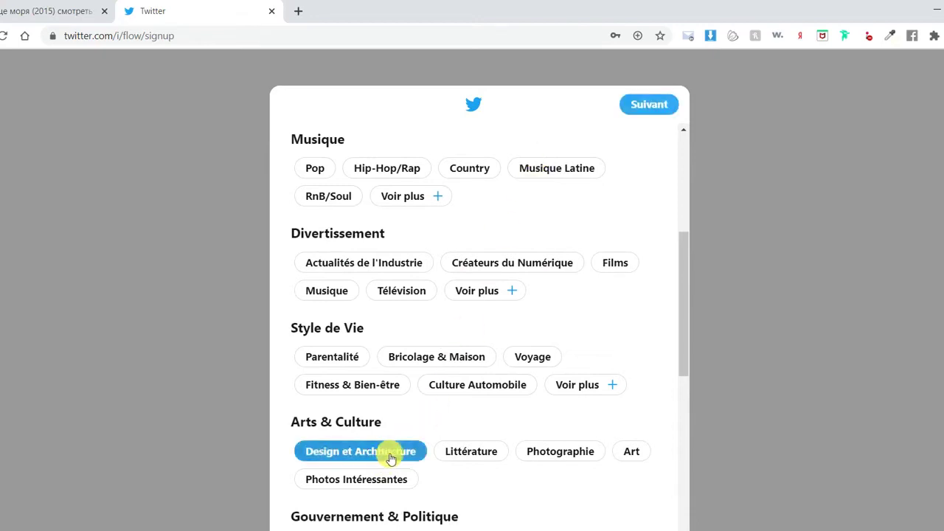
pyautogui.click(469, 457)
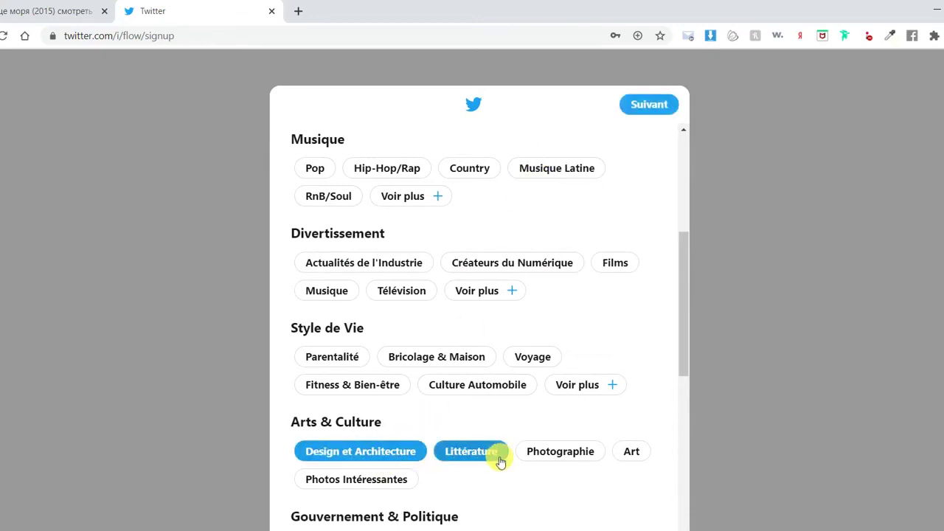
pyautogui.click(553, 455)
# Add Actualités de l'Industrie, Créateurs du Numérique, Télévision and Histoire, then continue
pyautogui.scroll(3, 496, 443)
pyautogui.scroll(-1, 498, 436)
pyautogui.scroll(-1, 498, 436)
pyautogui.click(400, 413)
pyautogui.click(516, 402)
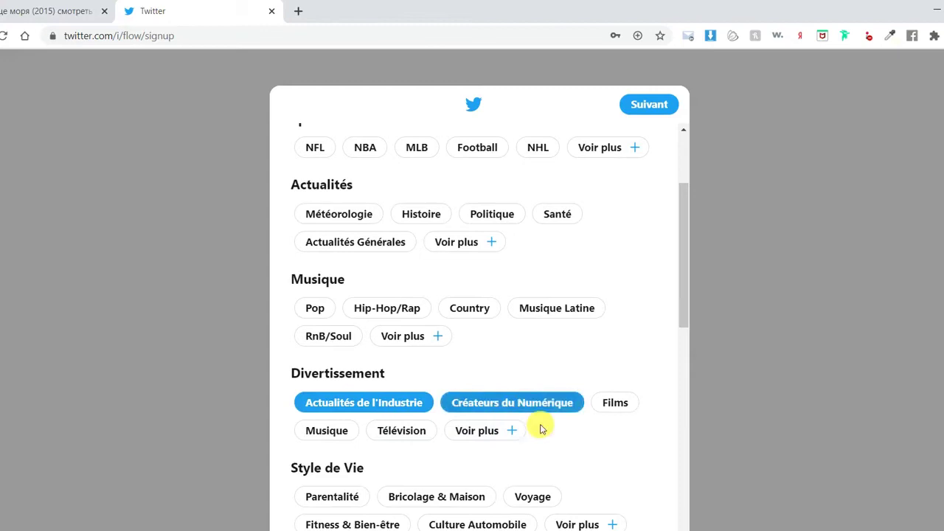
pyautogui.click(402, 432)
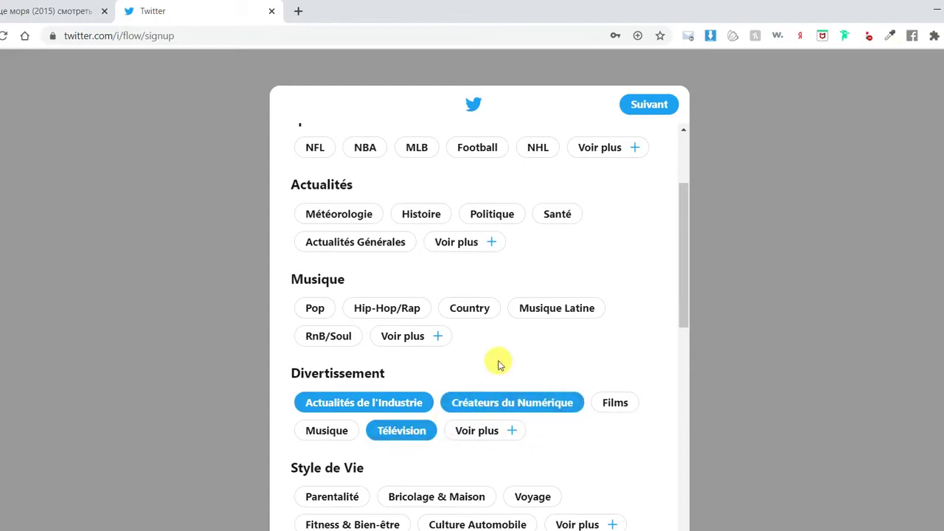
pyautogui.scroll(1, 498, 363)
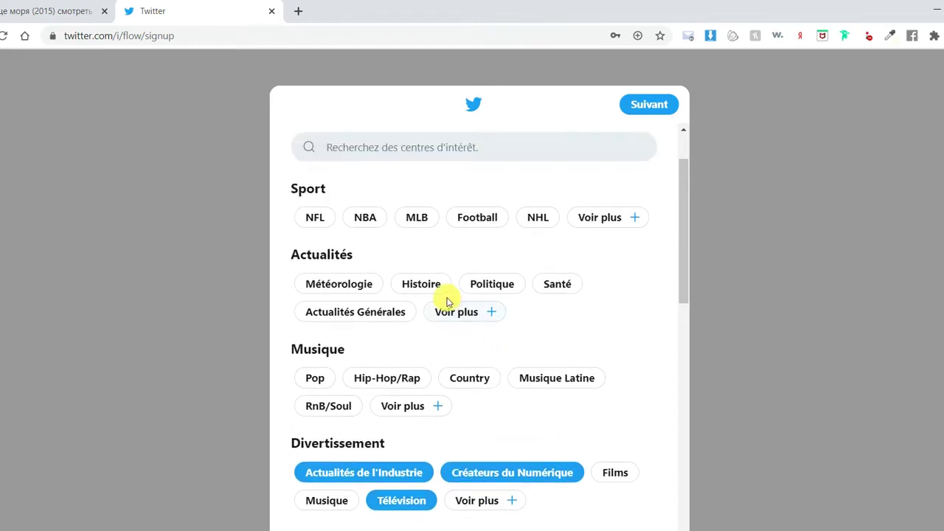
pyautogui.click(426, 287)
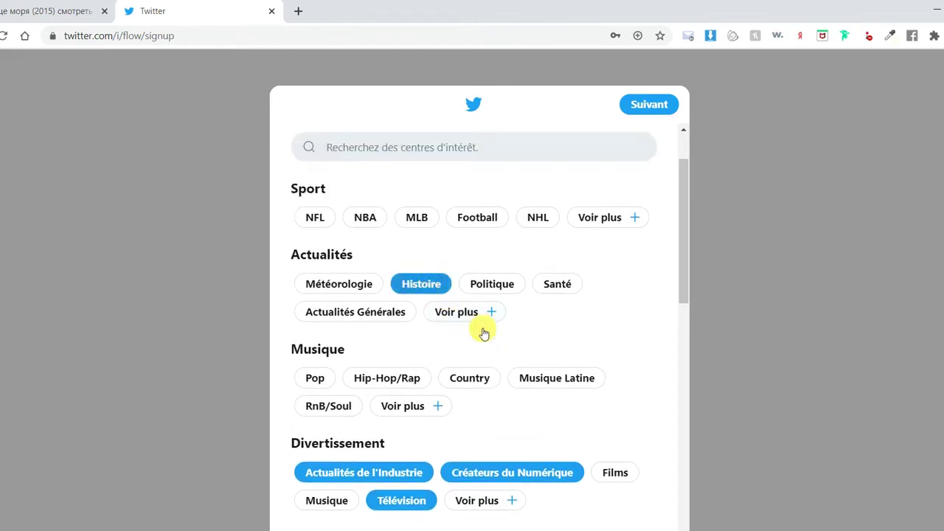
pyautogui.click(649, 105)
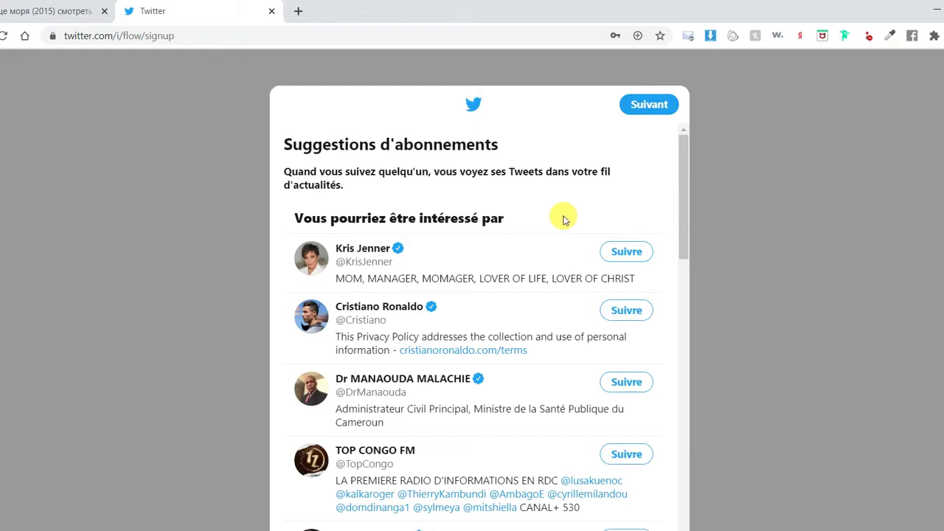
# Follow the first ten suggested accounts, including fstoppers.com
pyautogui.scroll(-2, 563, 219)
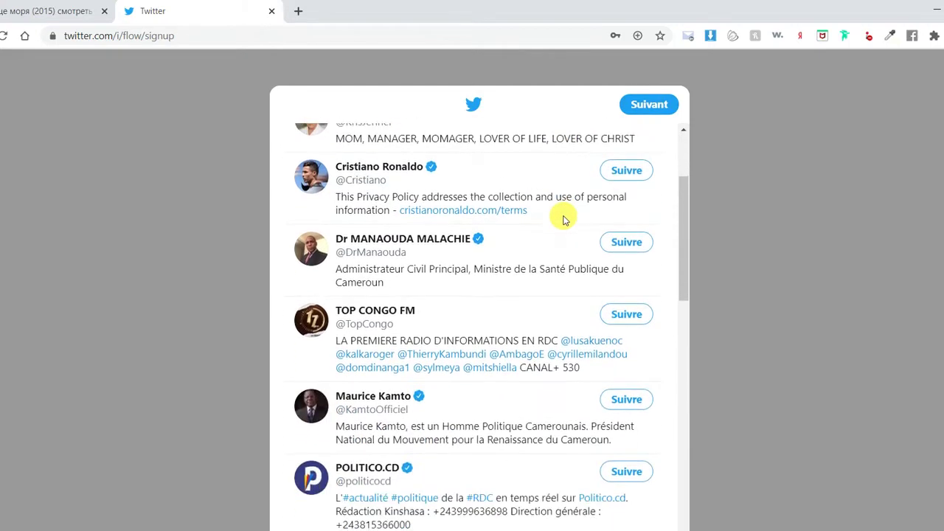
pyautogui.scroll(-1, 564, 219)
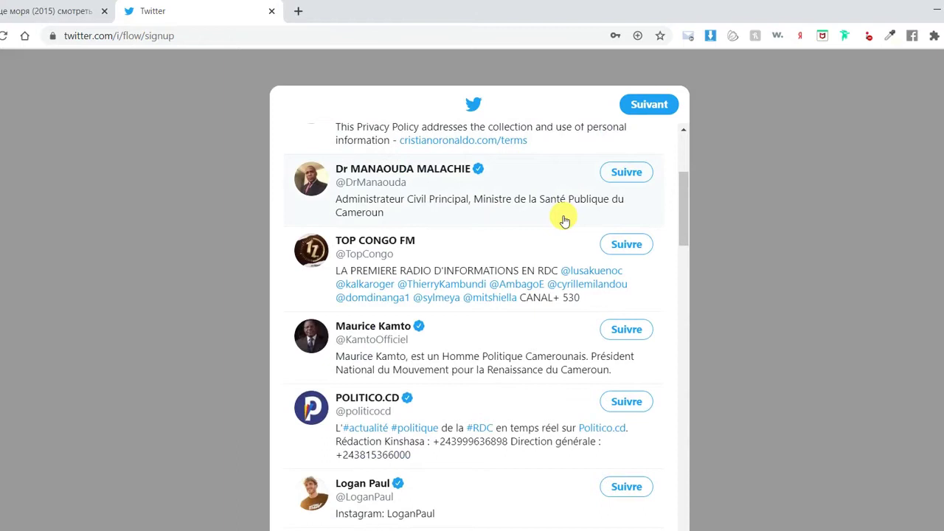
pyautogui.scroll(-1, 563, 219)
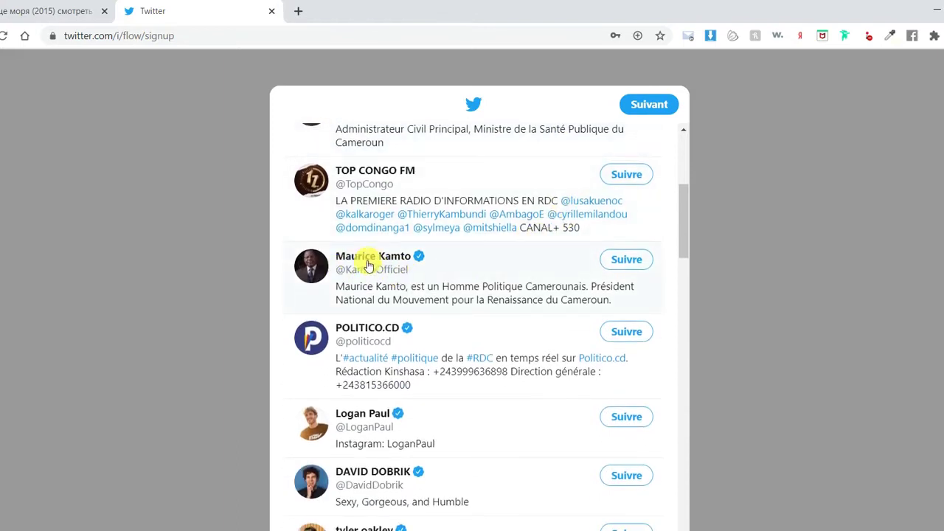
pyautogui.scroll(-2, 492, 295)
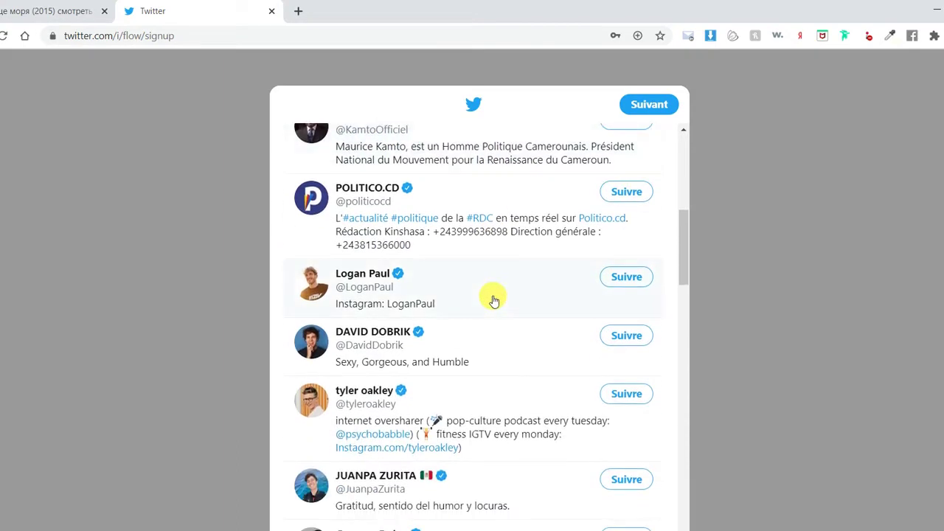
pyautogui.scroll(-2, 492, 299)
pyautogui.scroll(-1, 493, 299)
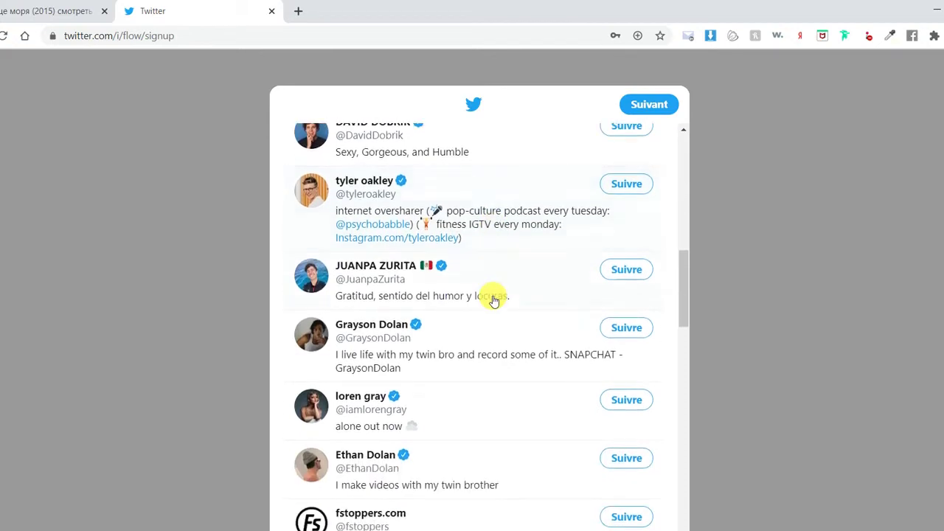
pyautogui.scroll(-1, 517, 334)
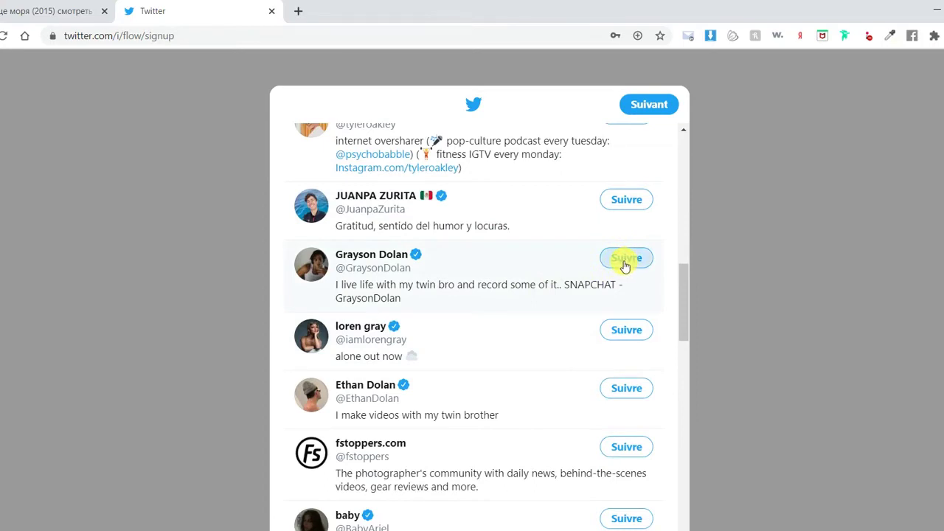
pyautogui.click(625, 259)
pyautogui.click(624, 331)
pyautogui.click(623, 388)
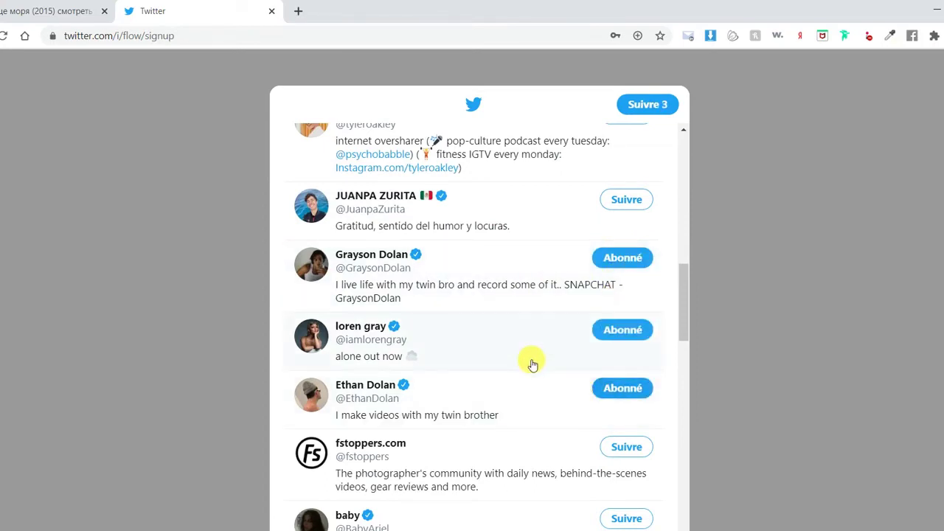
pyautogui.scroll(-3, 533, 364)
pyautogui.click(626, 242)
pyautogui.click(623, 310)
pyautogui.click(626, 366)
pyautogui.scroll(-2, 558, 372)
pyautogui.click(625, 295)
pyautogui.click(624, 345)
pyautogui.click(623, 403)
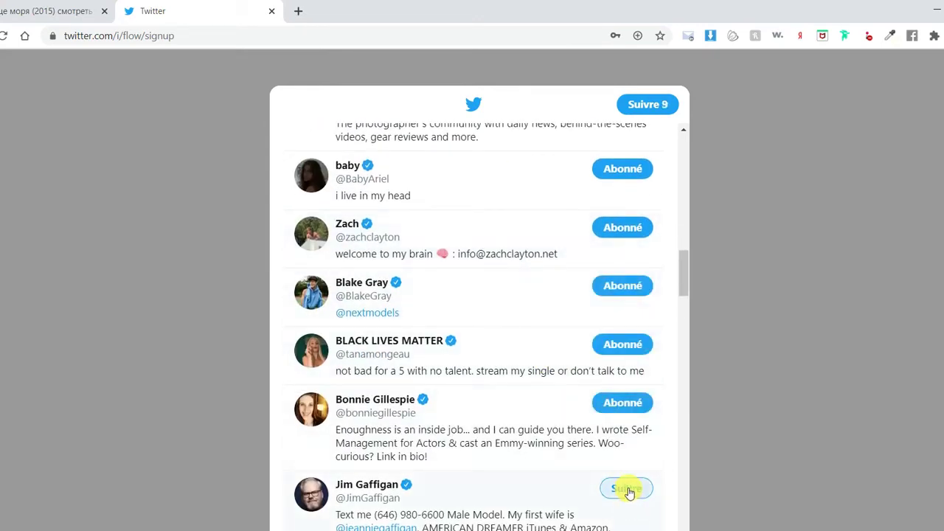
pyautogui.click(627, 492)
# Follow nine more suggested accounts, including NASA HQ PHOTO
pyautogui.scroll(-4, 552, 375)
pyautogui.click(632, 292)
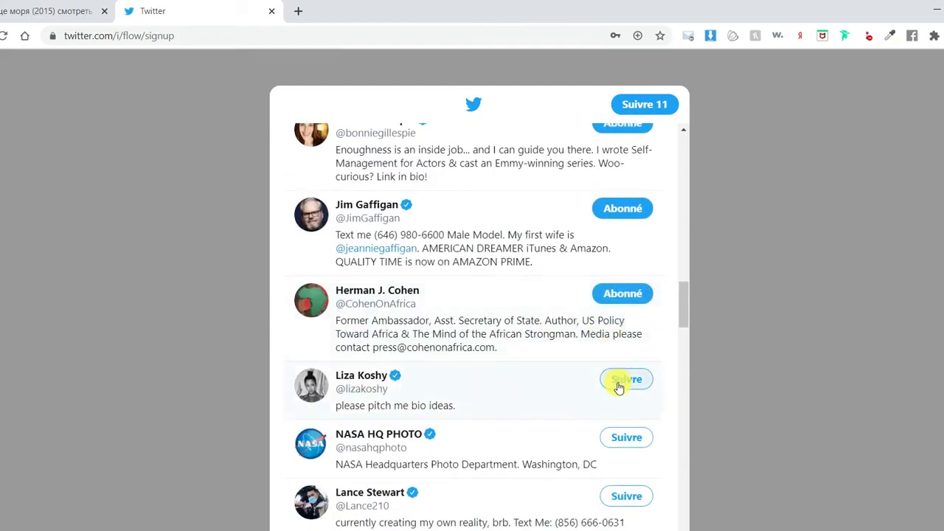
pyautogui.click(626, 380)
pyautogui.scroll(-4, 565, 347)
pyautogui.scroll(2, 564, 347)
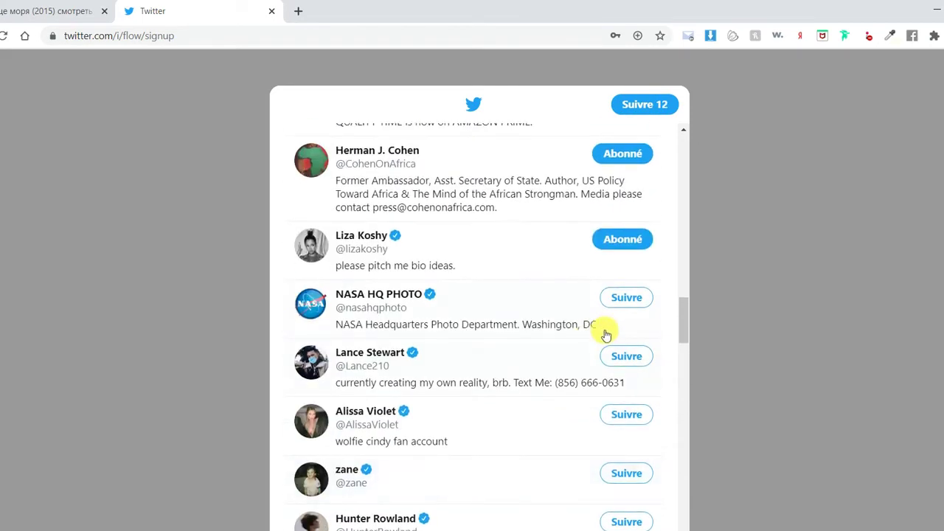
pyautogui.click(623, 298)
pyautogui.click(624, 355)
pyautogui.click(624, 413)
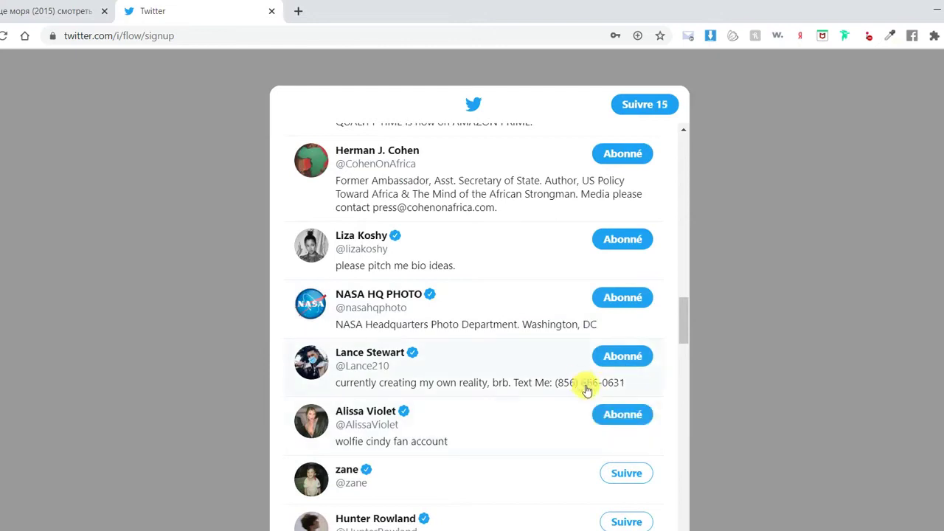
pyautogui.scroll(-4, 581, 383)
pyautogui.click(624, 193)
pyautogui.click(624, 243)
pyautogui.click(624, 302)
pyautogui.click(623, 353)
# Follow the last four suggestions to reach 23 follows and continue
pyautogui.scroll(-3, 589, 339)
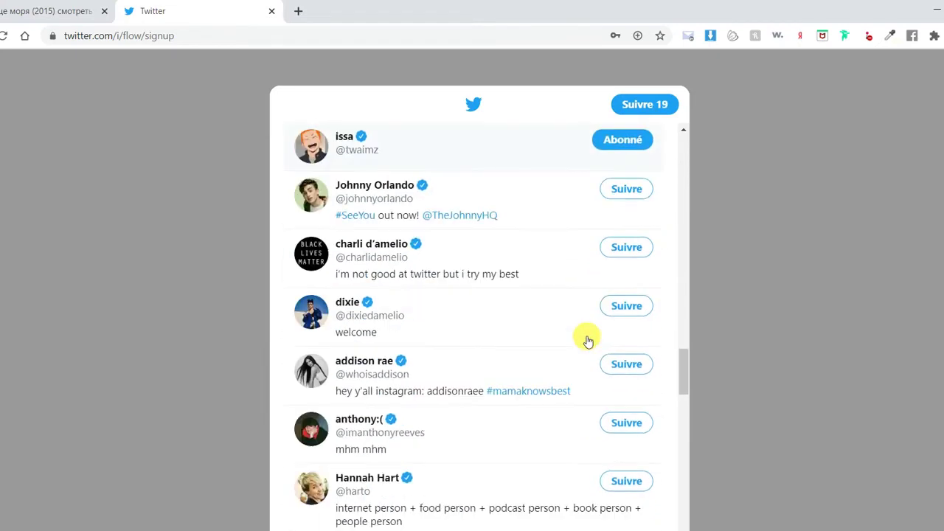
pyautogui.scroll(1, 604, 318)
pyautogui.click(623, 258)
pyautogui.click(623, 317)
pyautogui.click(624, 375)
pyautogui.click(618, 433)
pyautogui.scroll(5, 537, 240)
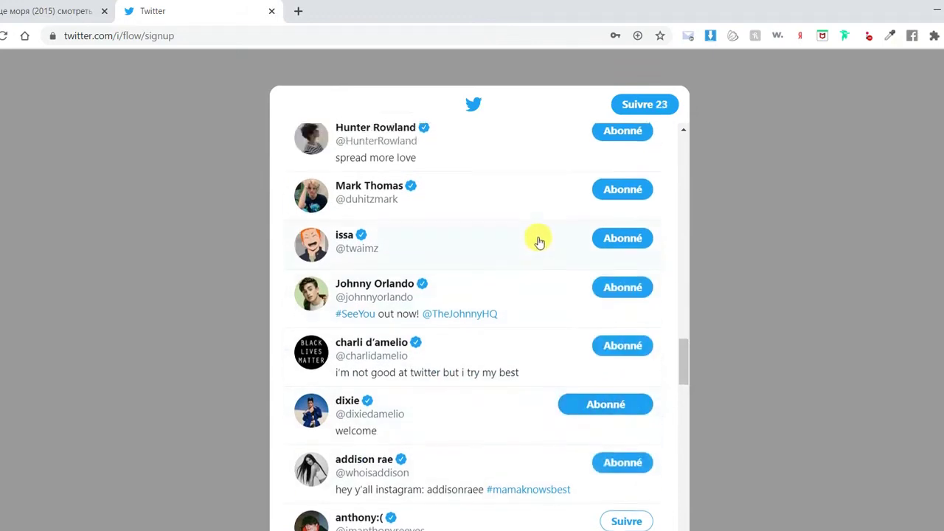
pyautogui.click(633, 104)
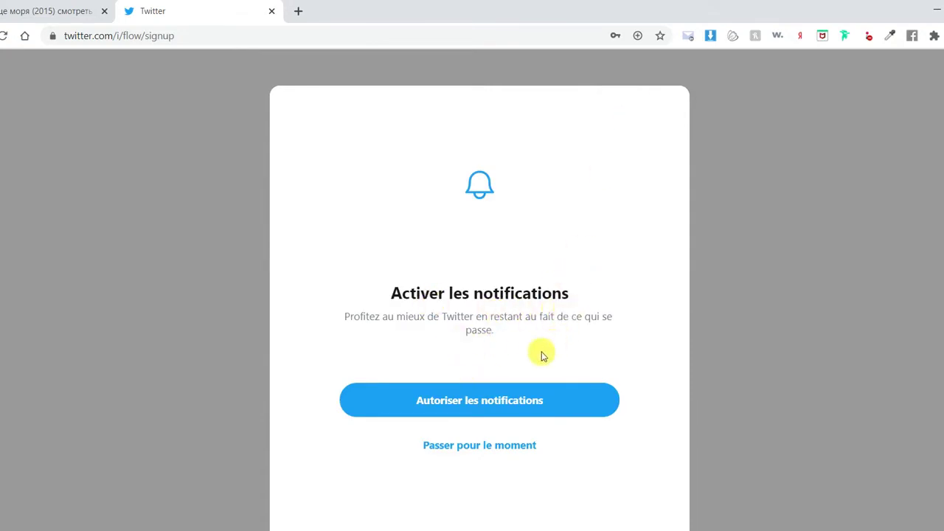
# Allow Twitter notifications in the browser and view the new profile with 23 following
pyautogui.click(477, 410)
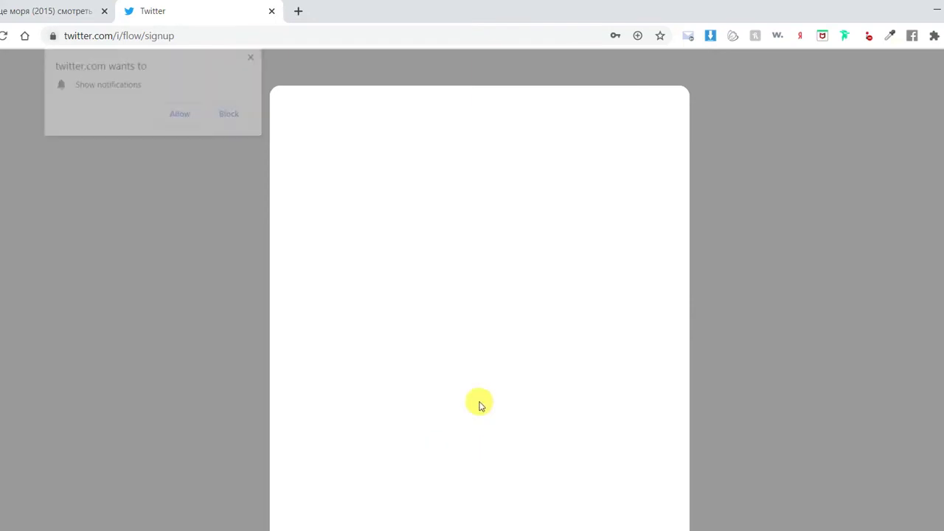
pyautogui.click(184, 116)
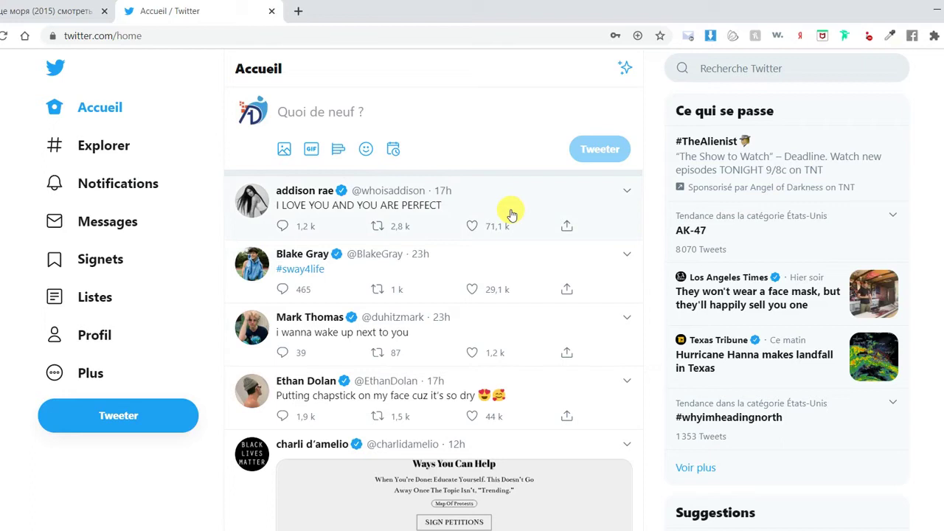
pyautogui.click(96, 334)
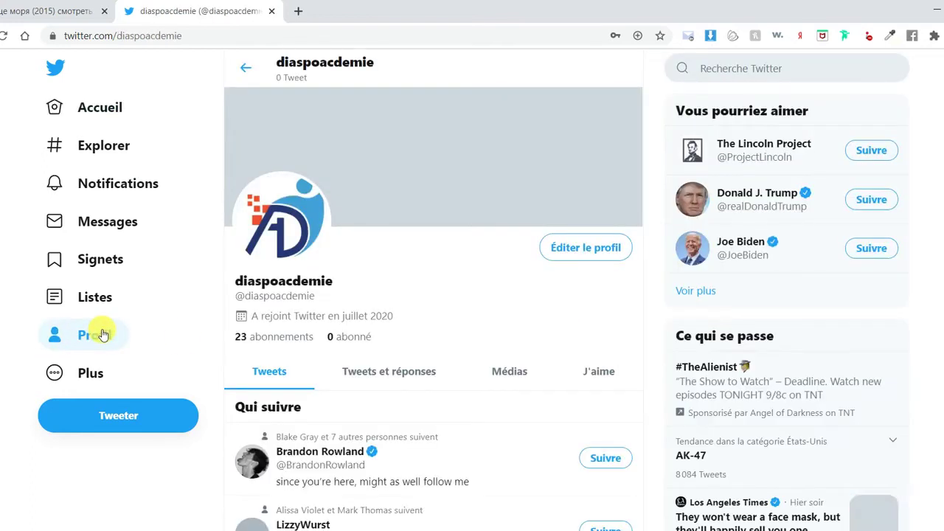
# Set youtube_diaspo from Academie_site as the profile banner and save the profile
pyautogui.click(585, 251)
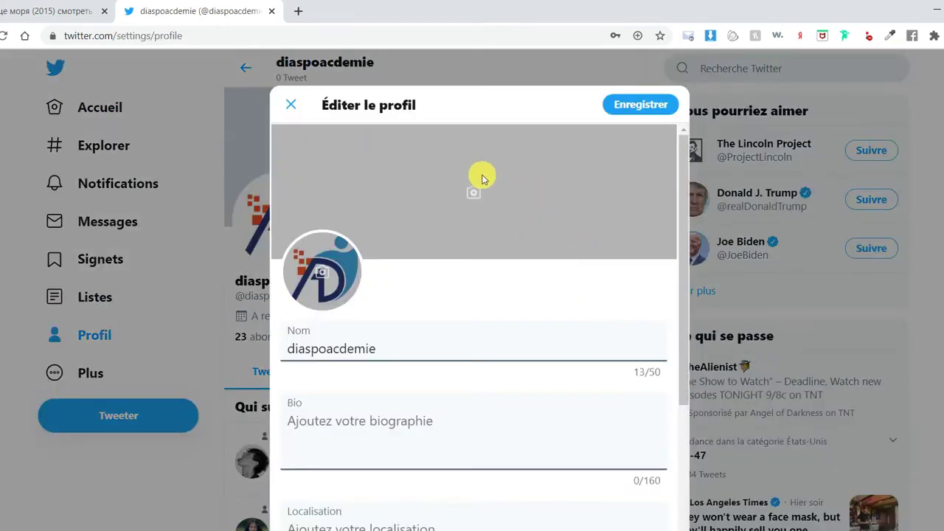
pyautogui.click(472, 200)
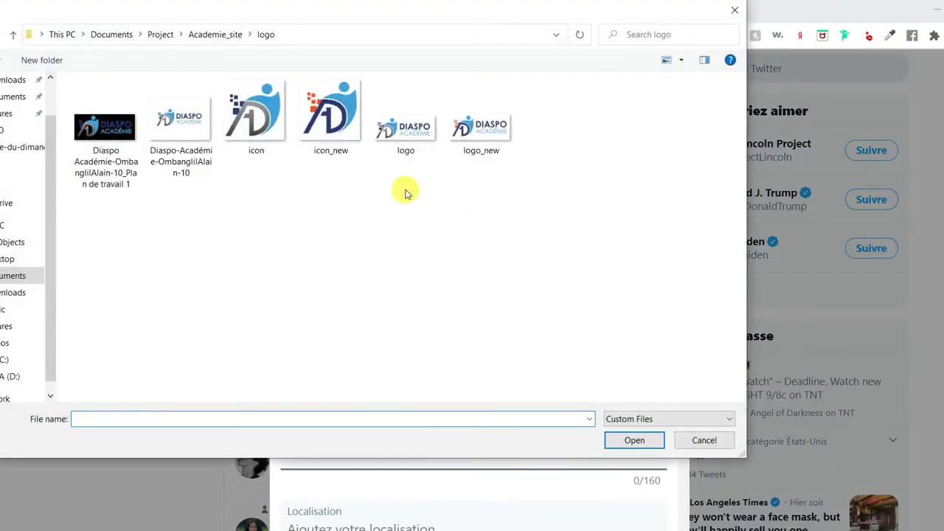
pyautogui.click(208, 36)
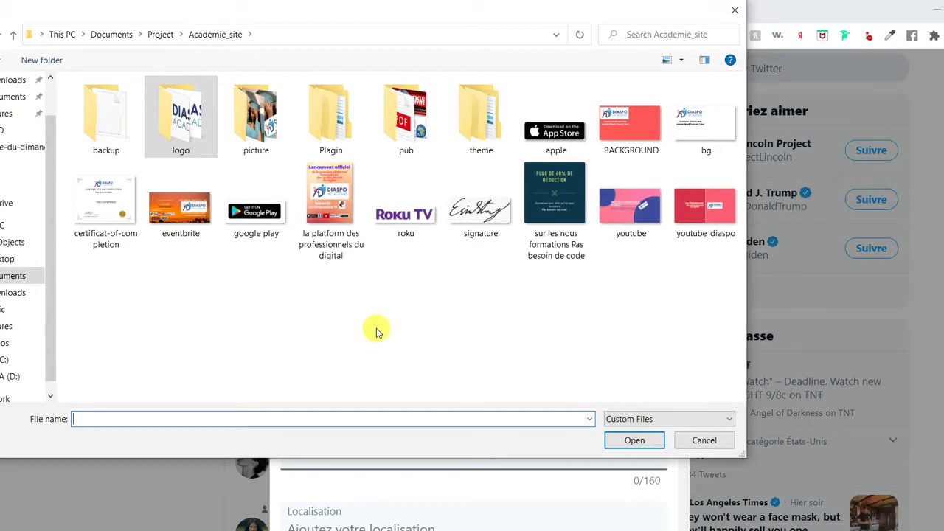
pyautogui.doubleClick(706, 212)
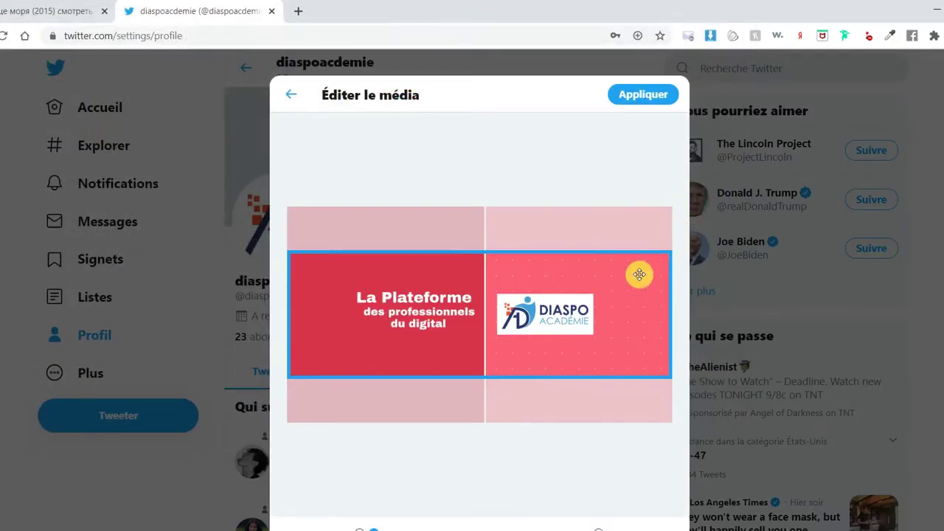
pyautogui.click(641, 99)
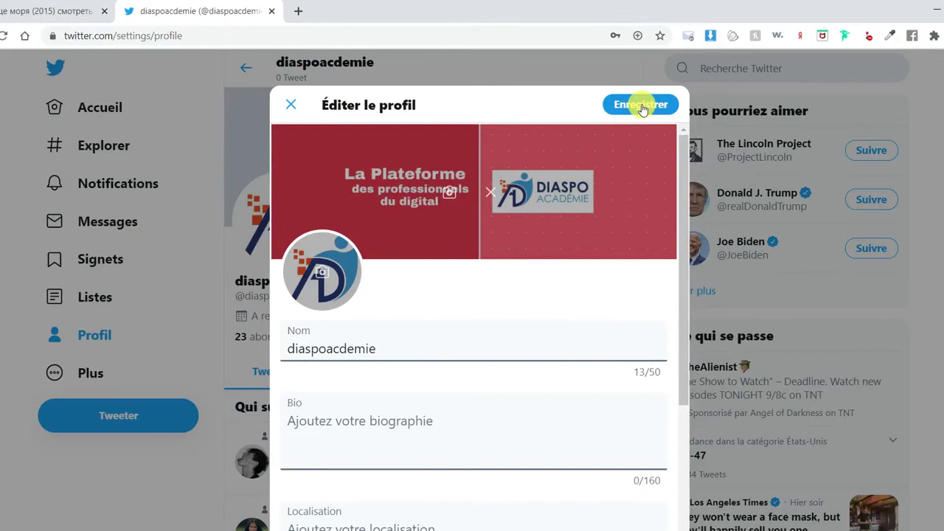
pyautogui.click(641, 106)
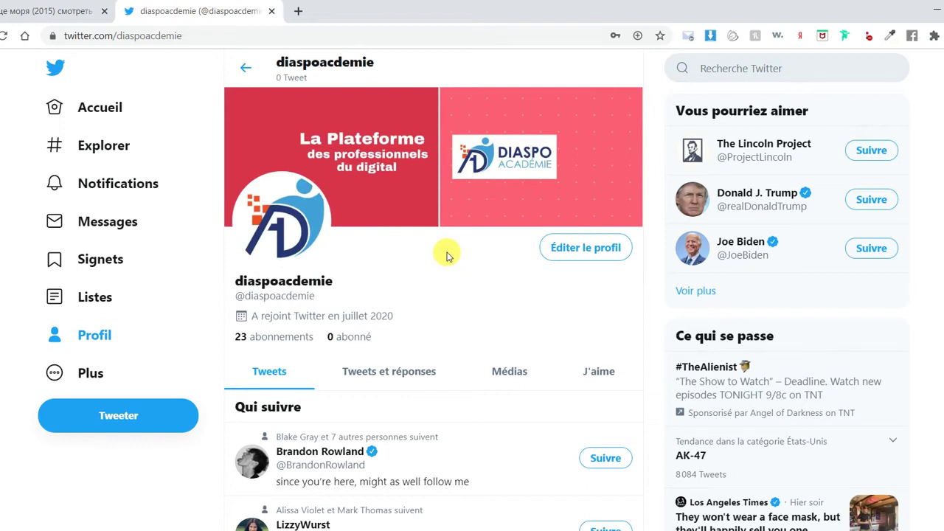
pyautogui.scroll(-1, 506, 238)
pyautogui.scroll(1, 506, 238)
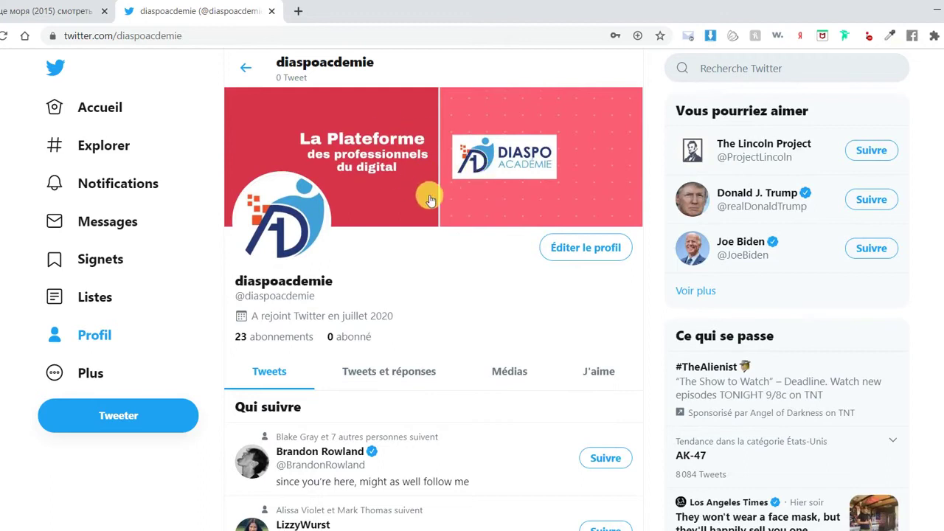
pyautogui.scroll(-1, 435, 212)
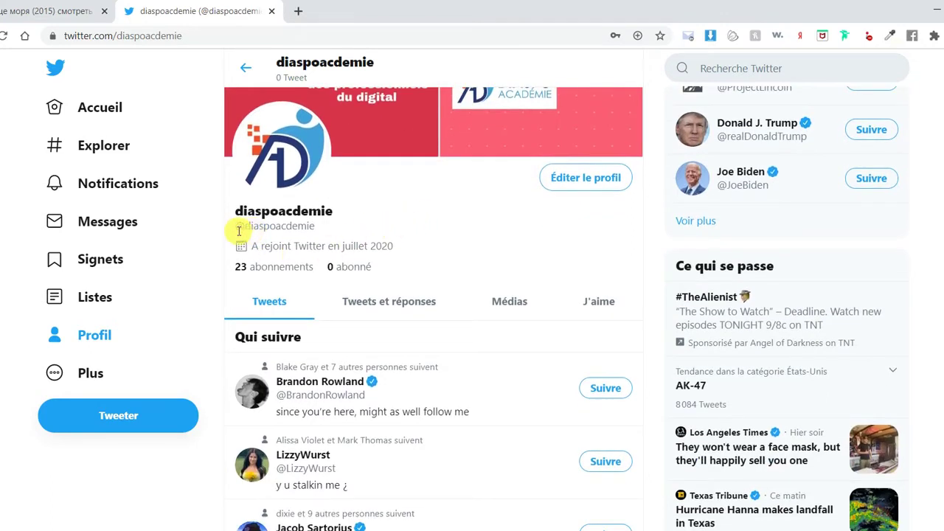
pyautogui.moveTo(324, 227); pyautogui.dragTo(219, 236)
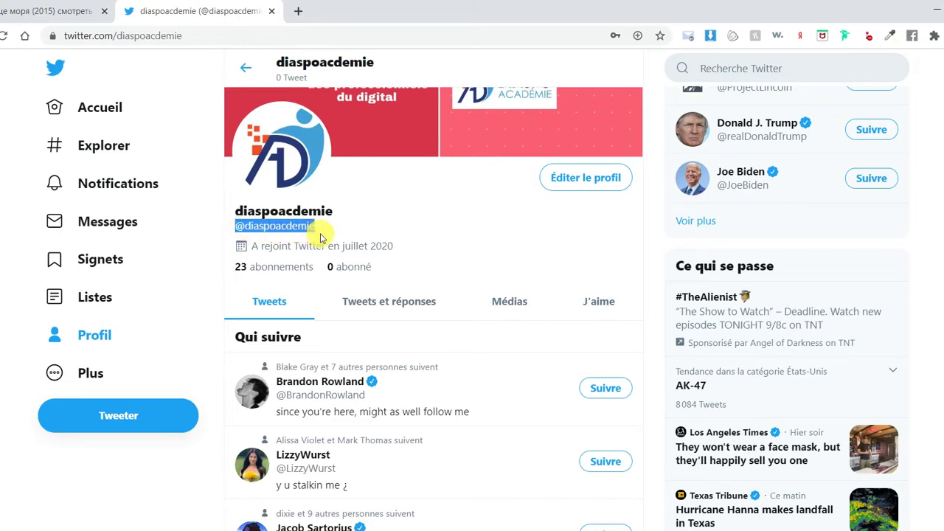
# Return to the Accueil home feed and start a new tweet with an image attachment
pyautogui.scroll(1, 324, 234)
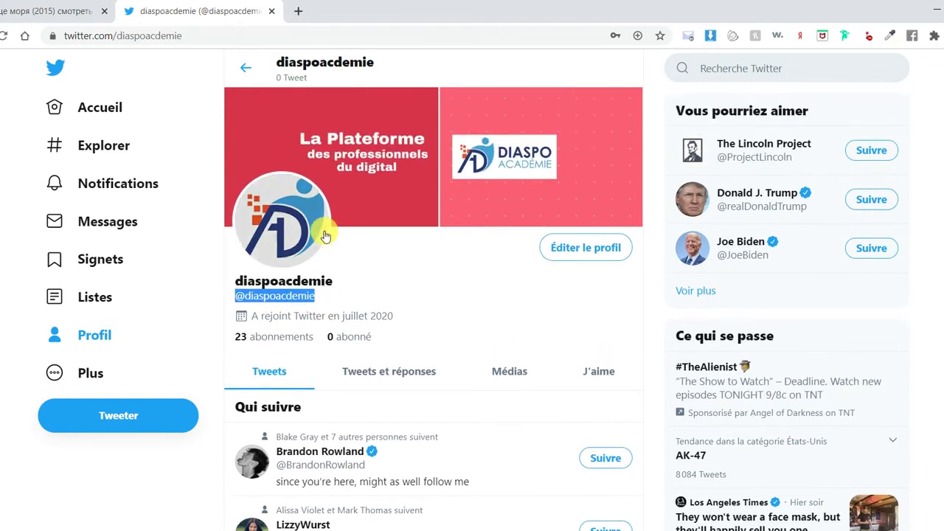
pyautogui.click(244, 65)
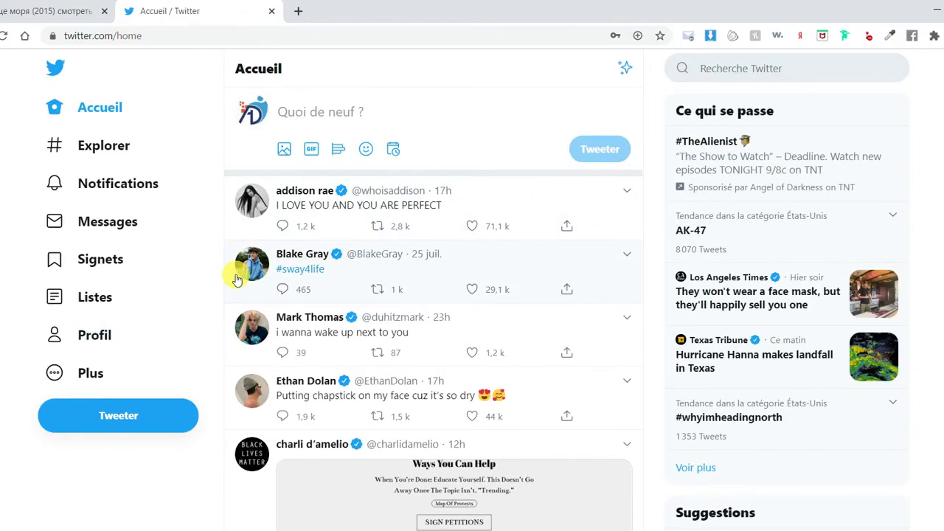
pyautogui.moveTo(236, 279)
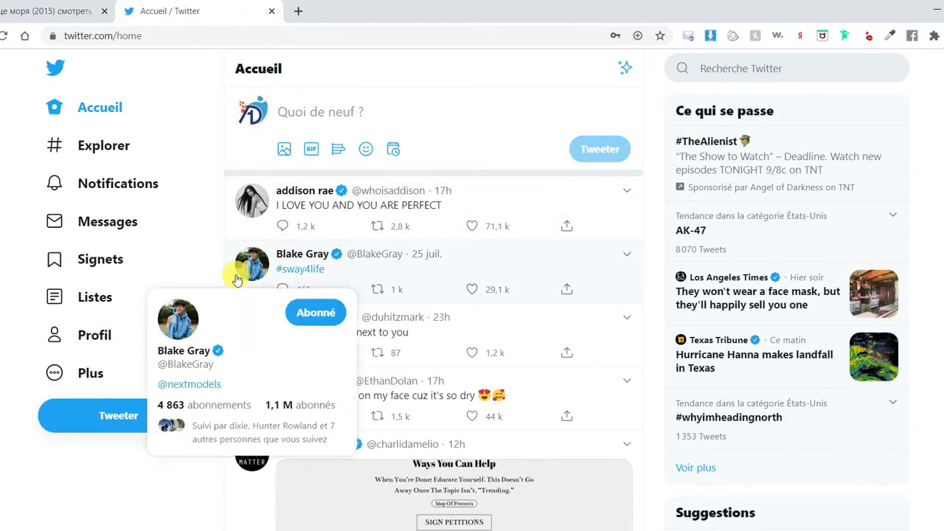
pyautogui.click(293, 104)
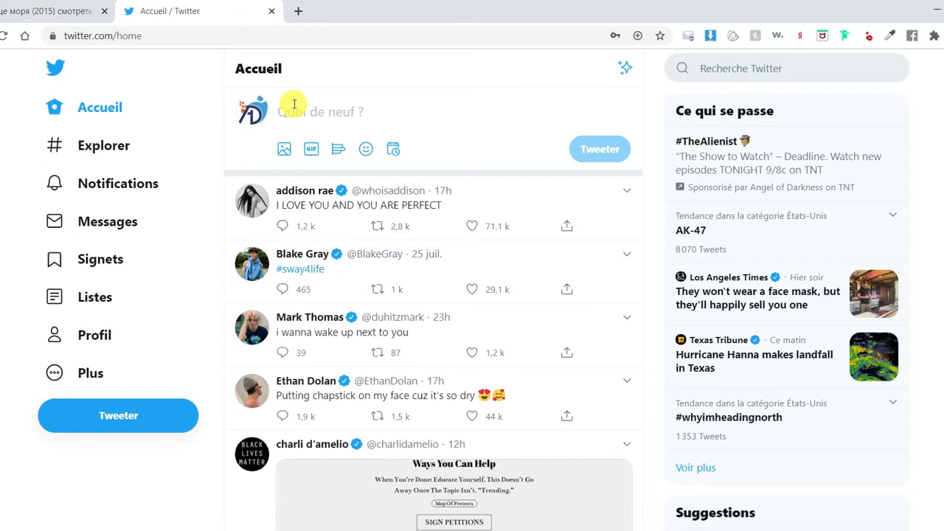
pyautogui.click(278, 151)
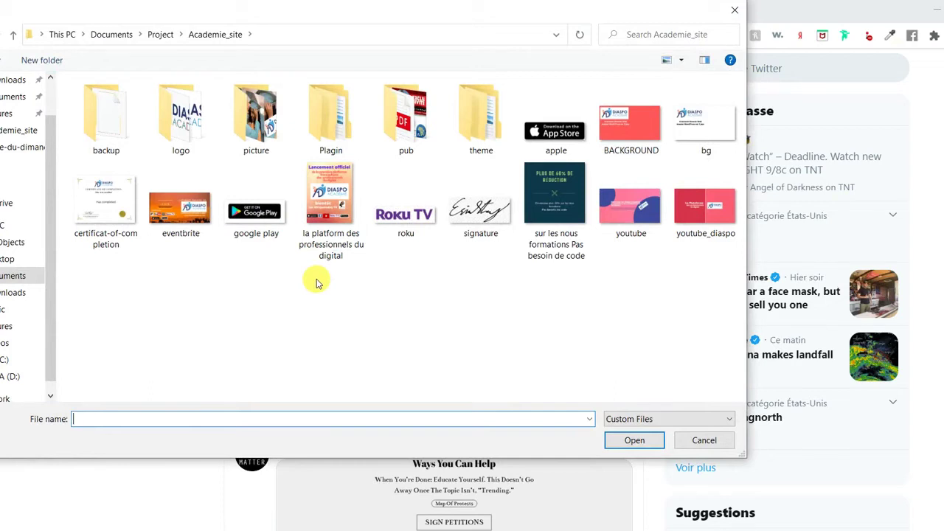
# Attach amazon-annonce (2) from the Project > Pub folder to the draft tweet
pyautogui.doubleClick(424, 148)
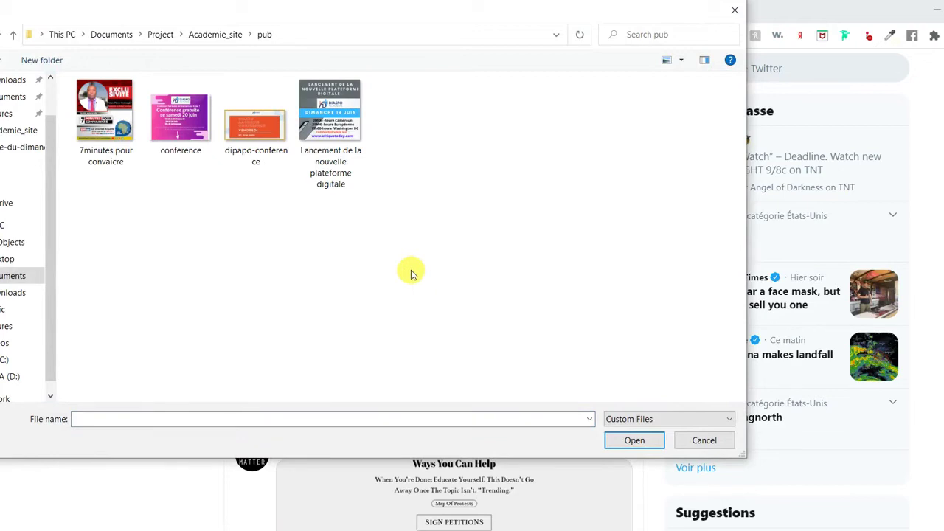
pyautogui.click(734, 9)
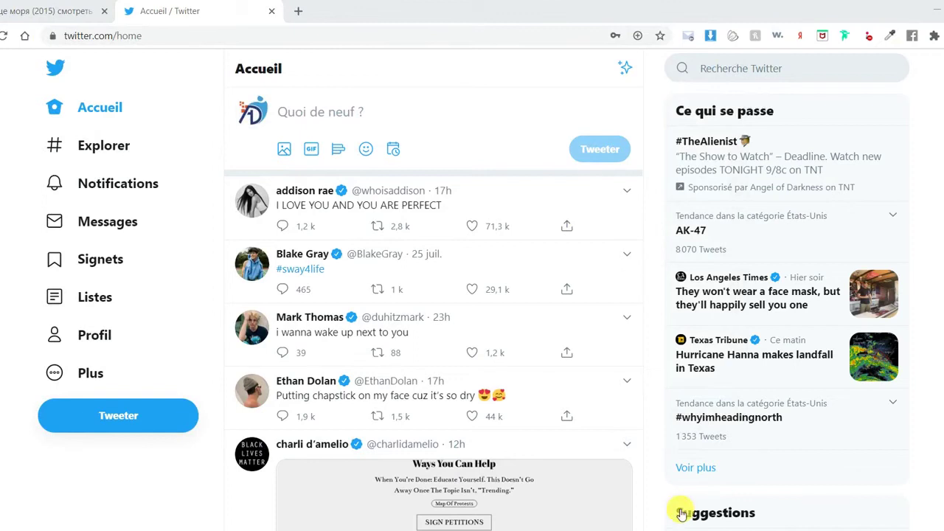
pyautogui.click(285, 151)
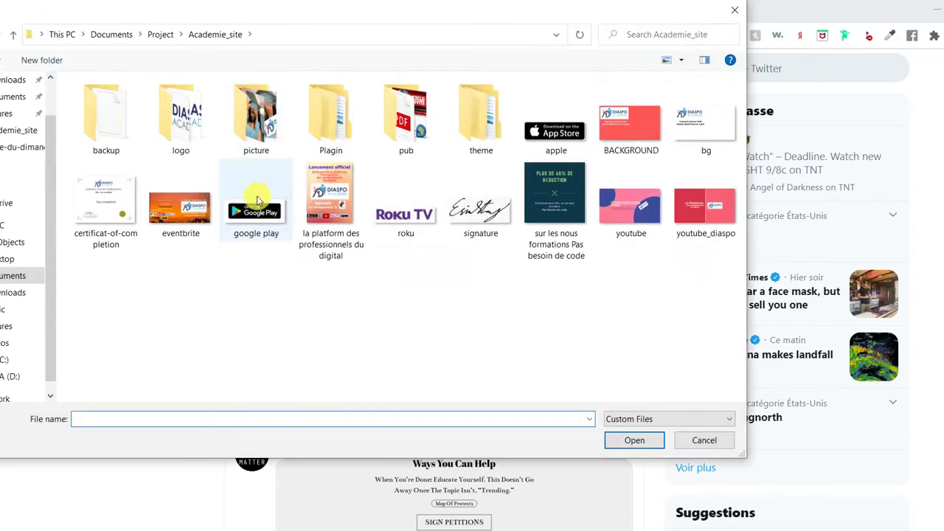
pyautogui.click(159, 34)
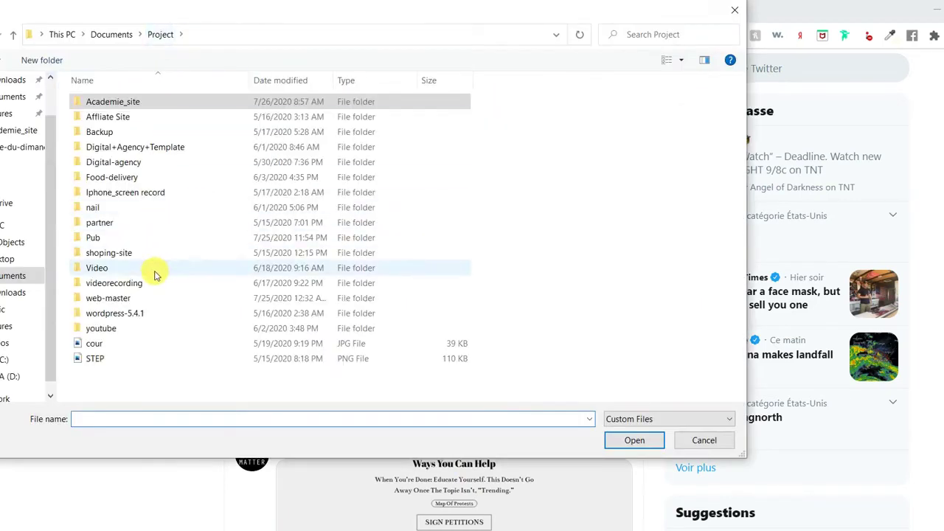
pyautogui.doubleClick(102, 243)
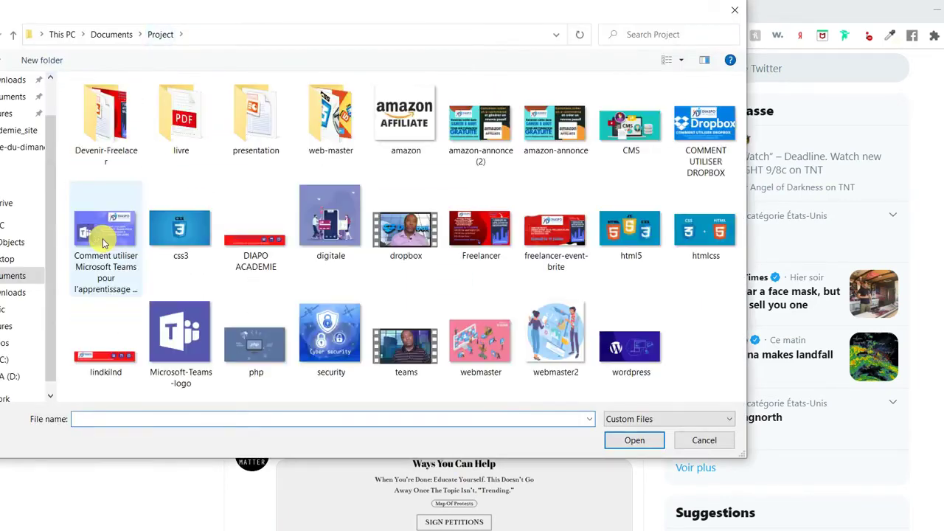
pyautogui.hotkey('alt', 'Up')
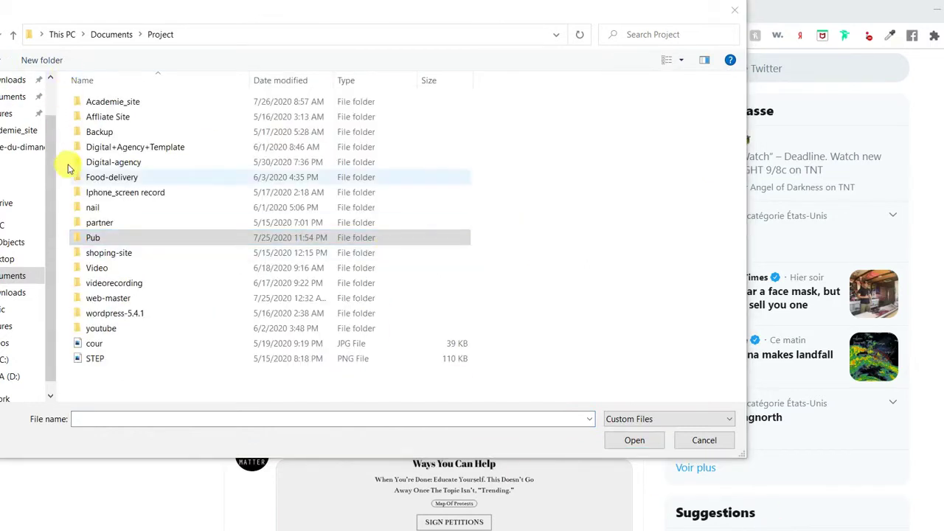
pyautogui.doubleClick(98, 239)
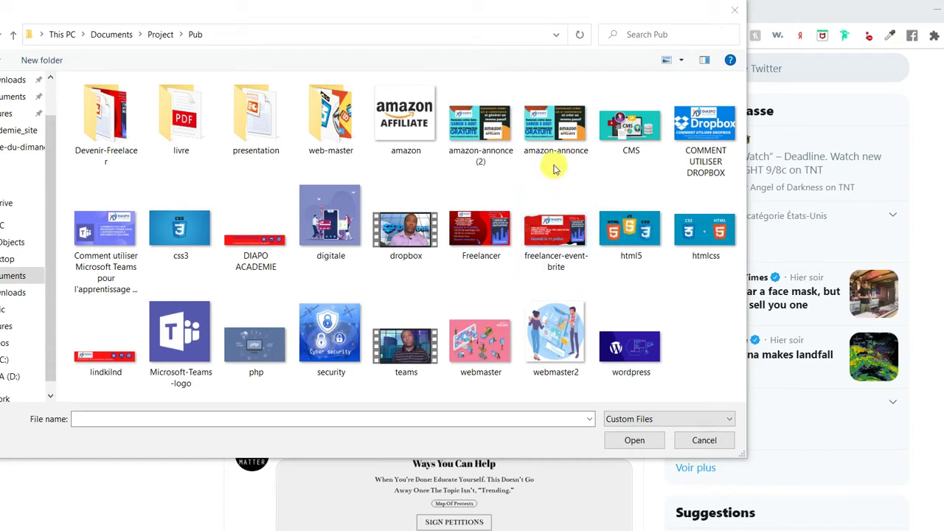
pyautogui.doubleClick(482, 138)
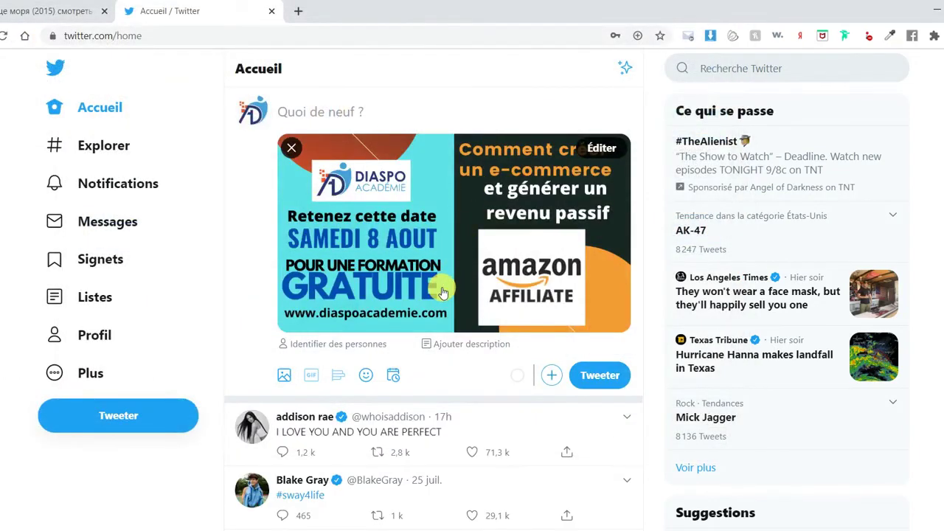
# Paste the two Notepad lines 'Retenez cette date SAMEDI 8 AOUT POUR UNE FORMATION GRATUITE' into the tweet
pyautogui.click(326, 108)
pyautogui.hotkey('alt', 'Tab')
pyautogui.rightClick(511, 182)
pyautogui.click(533, 219)
pyautogui.click(341, 104)
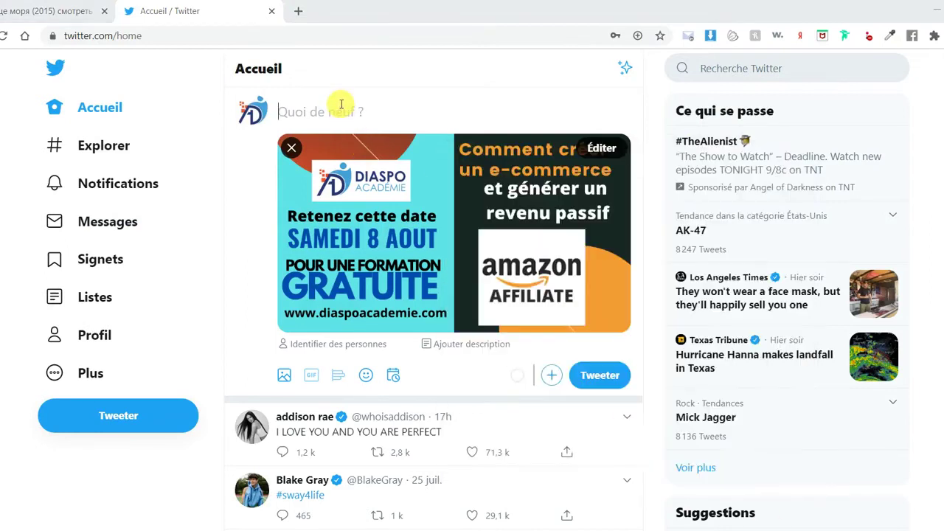
pyautogui.hotkey('ctrl', 'v')
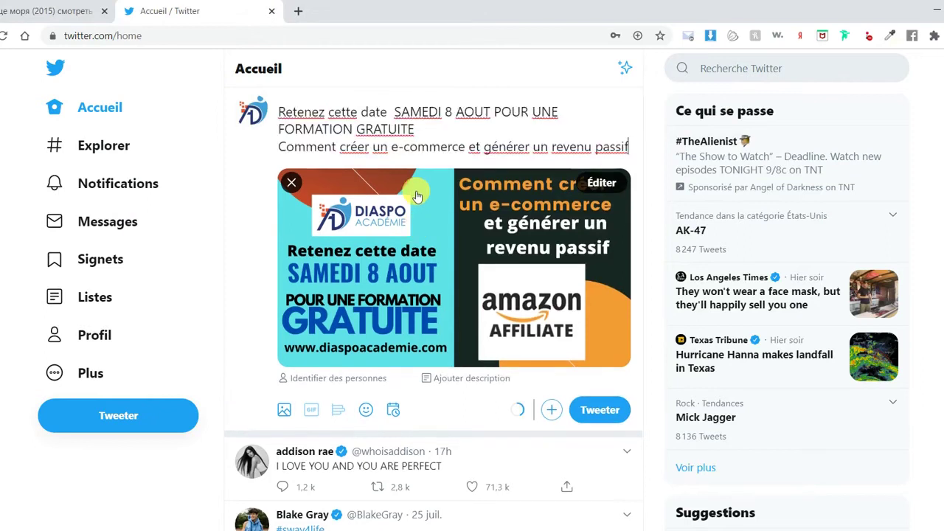
# Publish the promo tweet and check it at the top of the feed
pyautogui.click(601, 411)
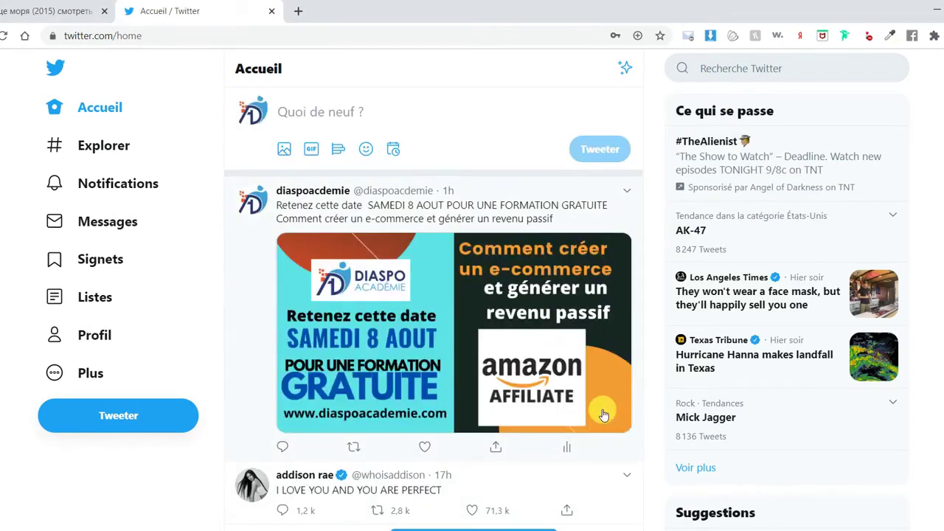
pyautogui.scroll(-2, 402, 354)
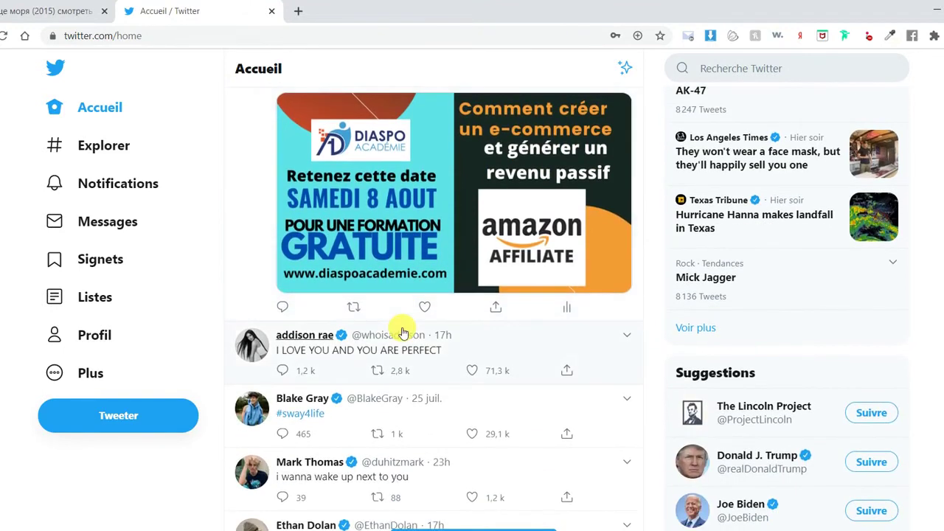
pyautogui.scroll(2, 402, 333)
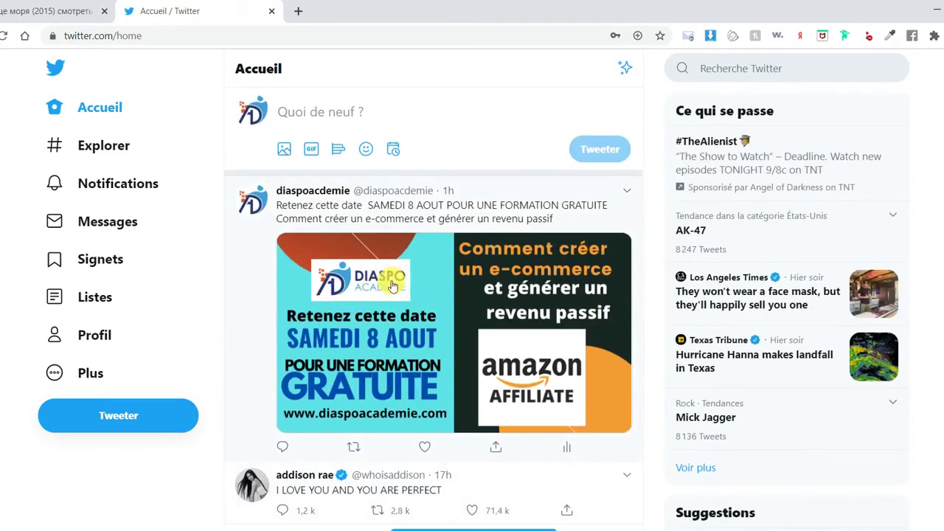
pyautogui.scroll(-2, 491, 302)
pyautogui.scroll(2, 489, 311)
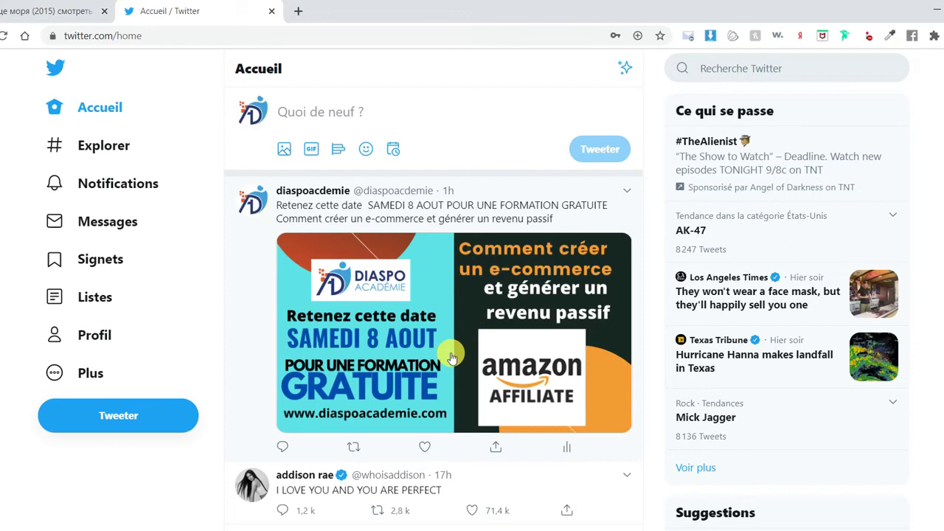
pyautogui.scroll(-1, 452, 357)
pyautogui.scroll(1, 453, 349)
pyautogui.scroll(-1, 420, 353)
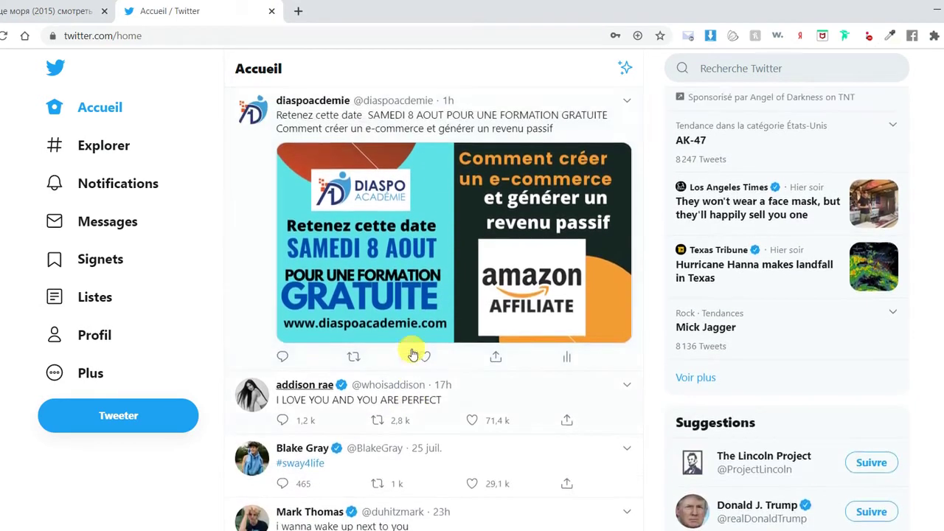
pyautogui.scroll(1, 413, 354)
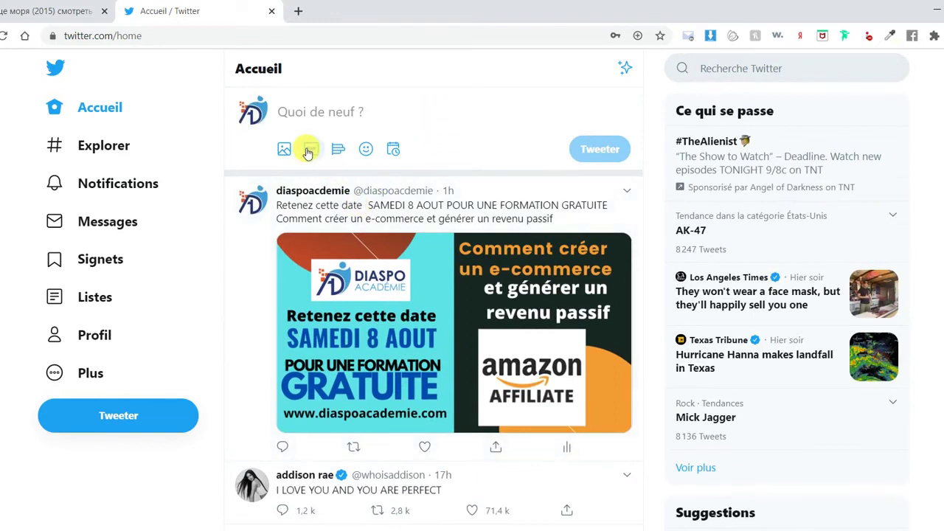
pyautogui.click(309, 151)
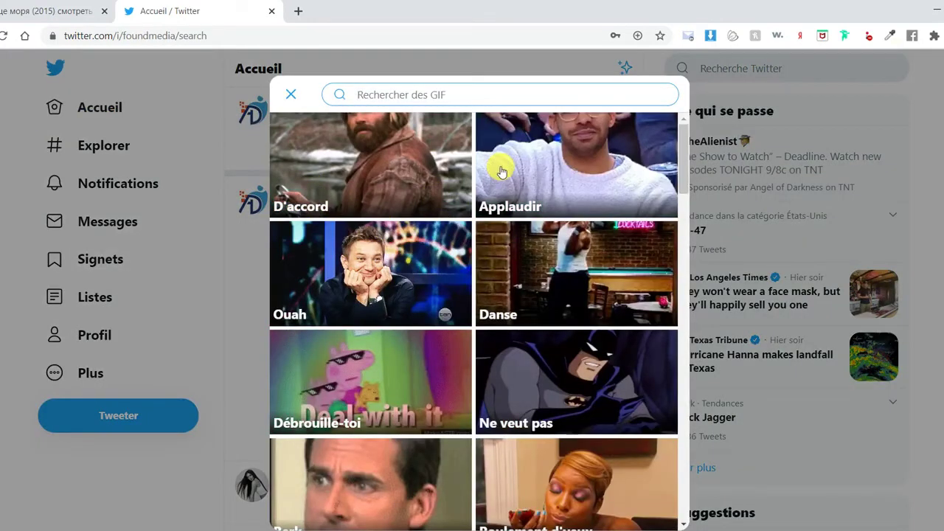
# Attach then remove the Applaudir clapping GIF, and dismiss the emoji picker unused
pyautogui.click(501, 172)
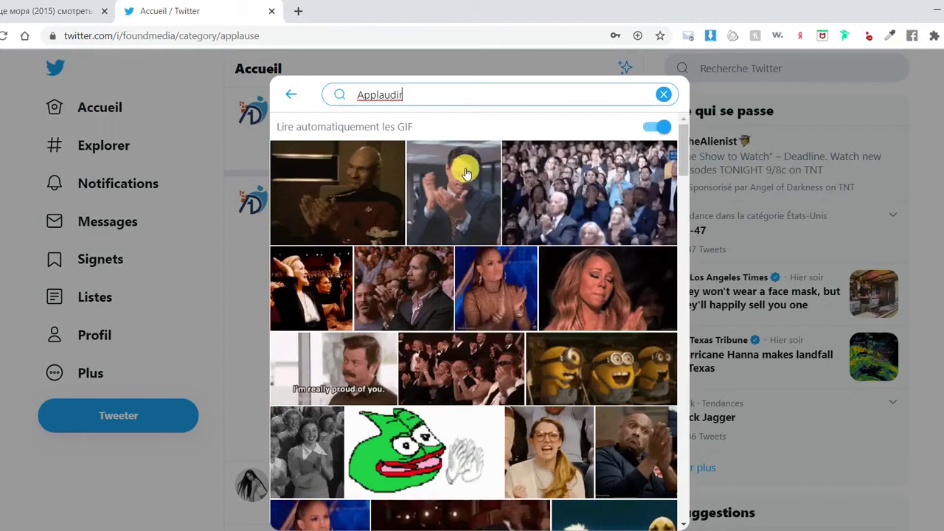
pyautogui.click(466, 173)
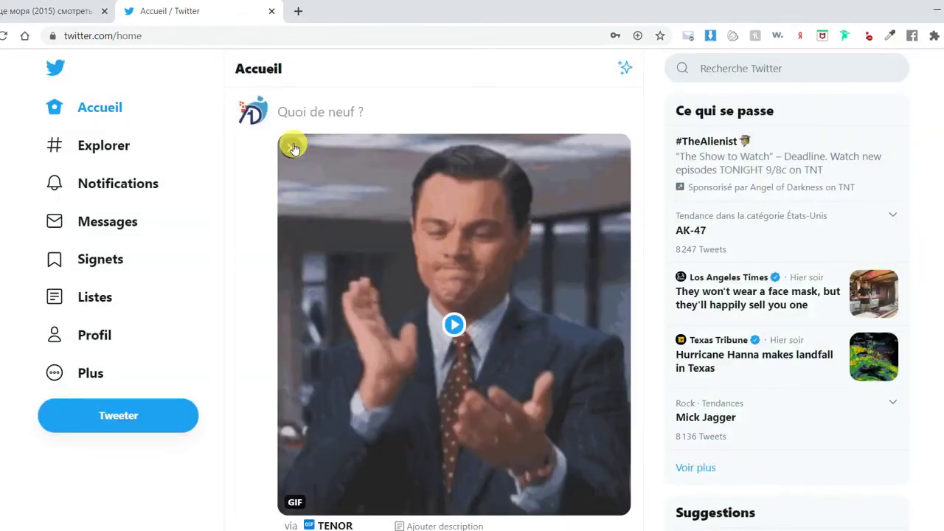
pyautogui.click(293, 147)
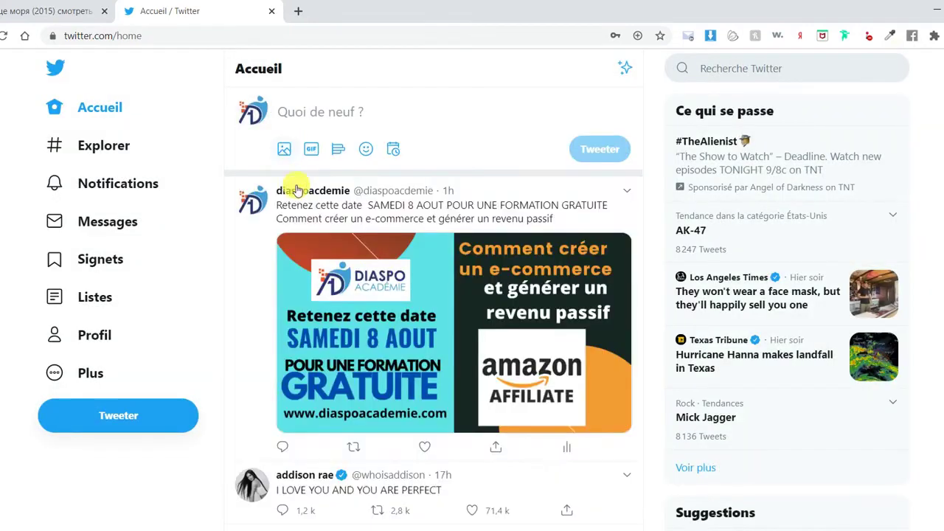
pyautogui.click(366, 154)
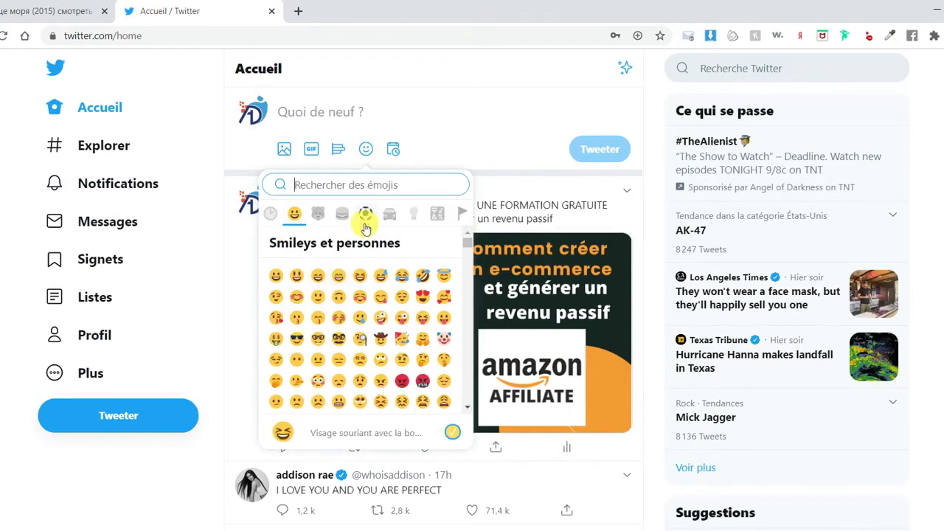
pyautogui.click(410, 112)
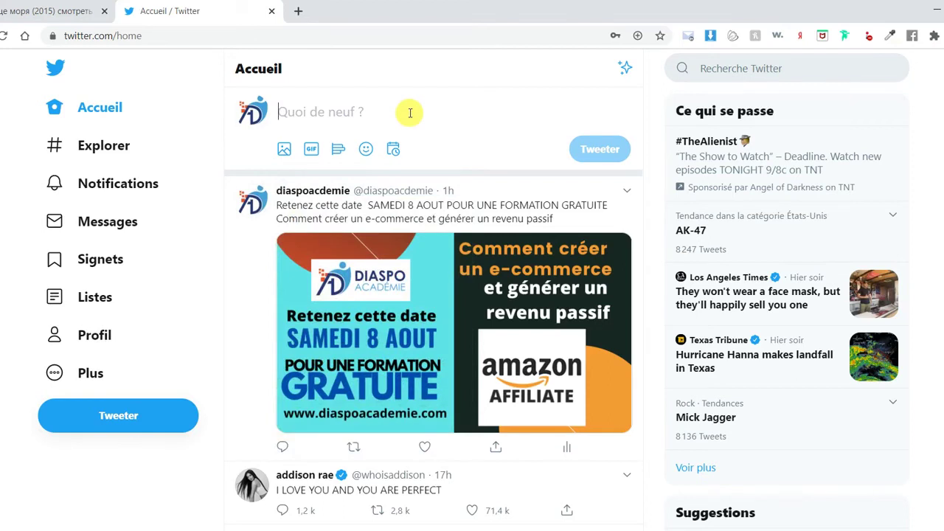
# Cancel the scheduling and poll options without adding either, then go to Explorer
pyautogui.click(396, 151)
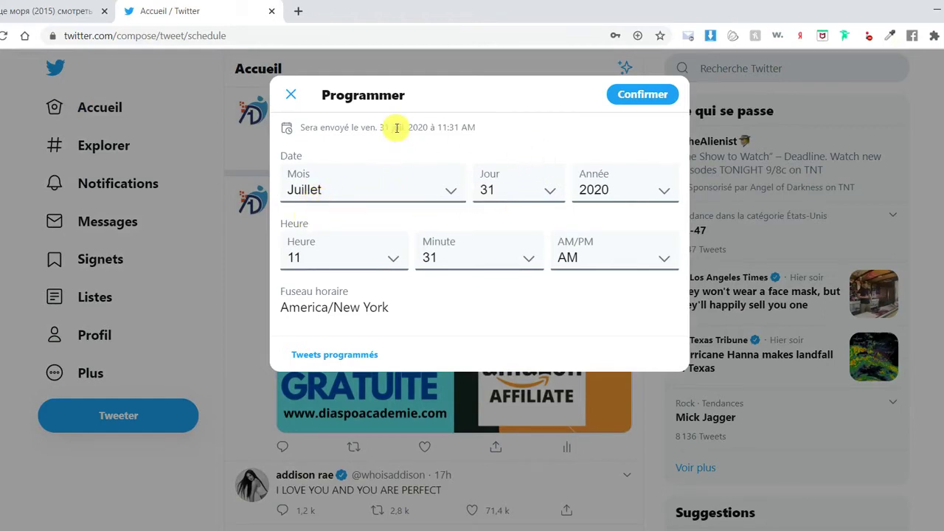
pyautogui.click(290, 99)
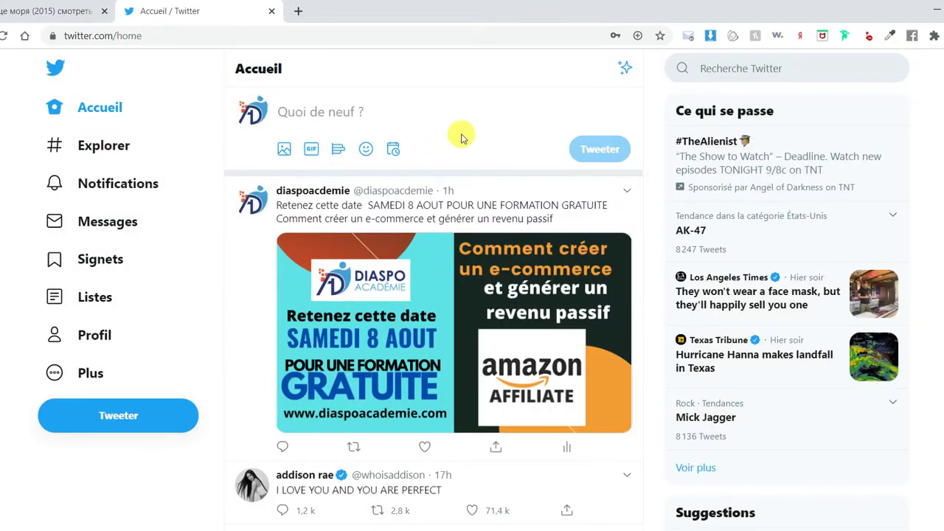
pyautogui.click(338, 150)
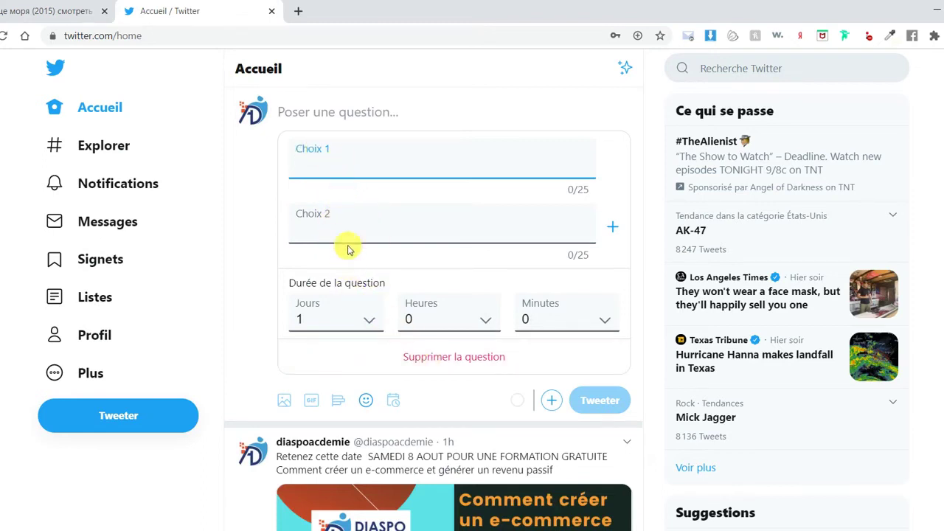
pyautogui.click(457, 376)
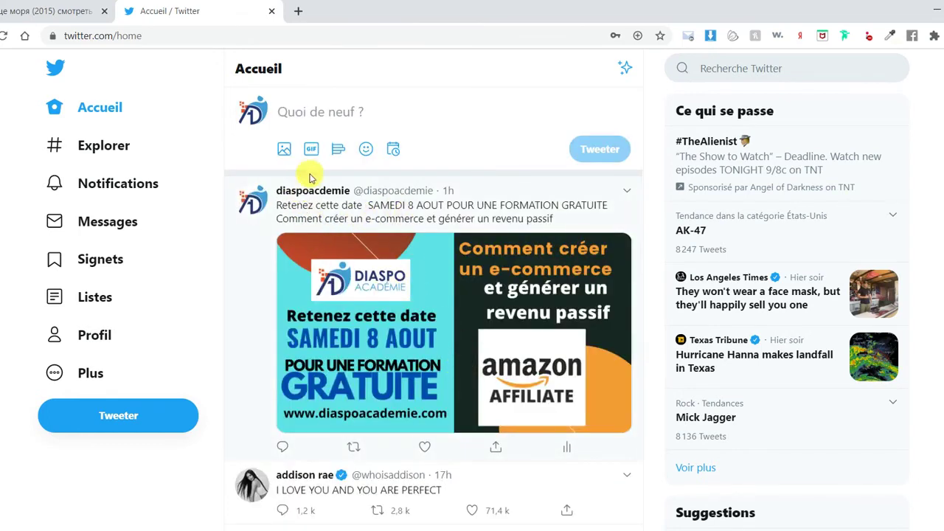
pyautogui.scroll(-2, 428, 184)
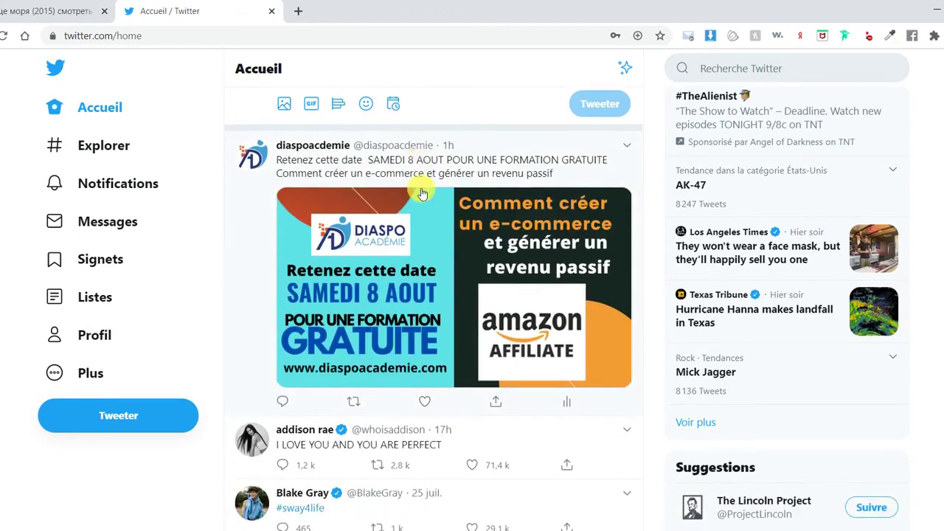
pyautogui.scroll(2, 424, 199)
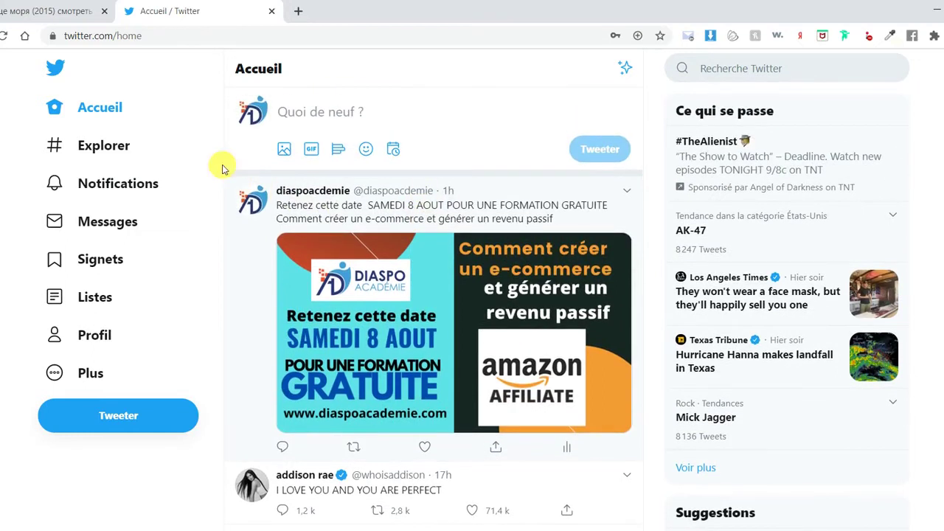
pyautogui.click(114, 144)
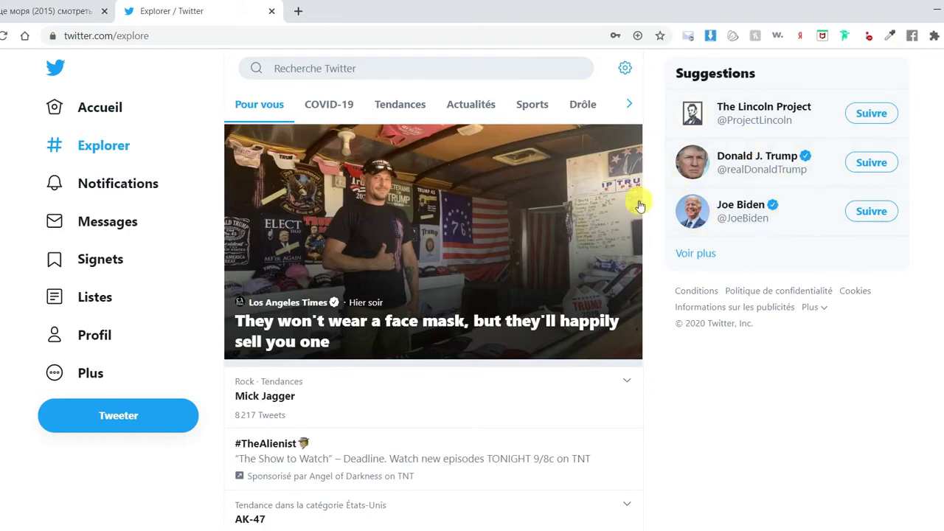
# Show more suggested accounts and follow a journalist, a Cameroonian official and another popular account
pyautogui.click(701, 254)
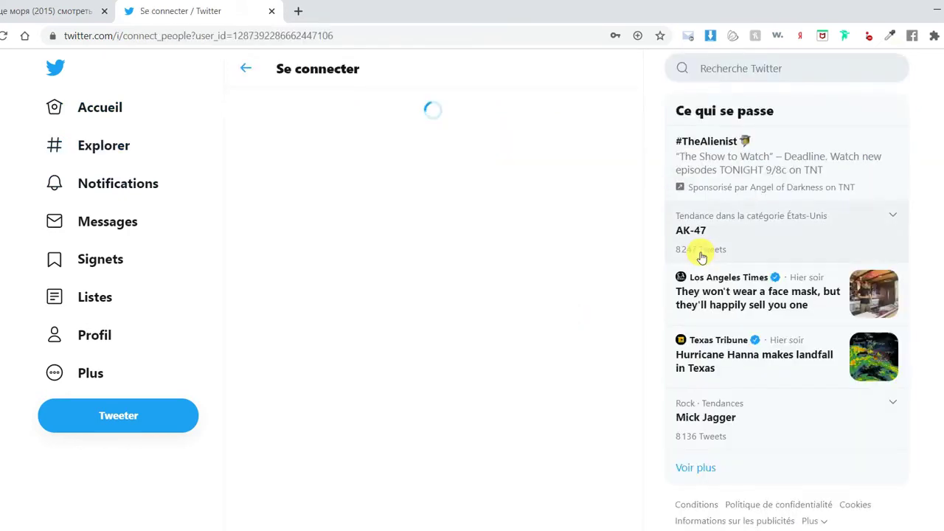
pyautogui.scroll(-10, 346, 153)
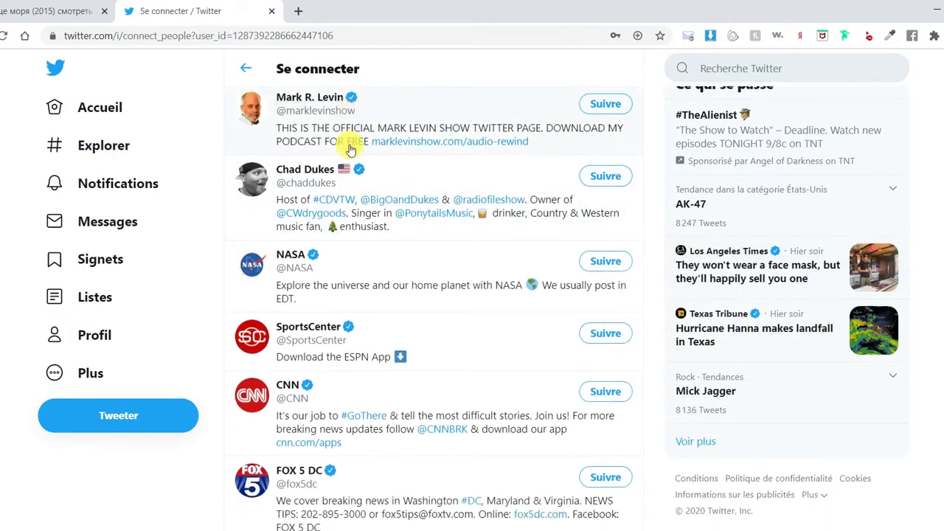
pyautogui.scroll(-1, 347, 157)
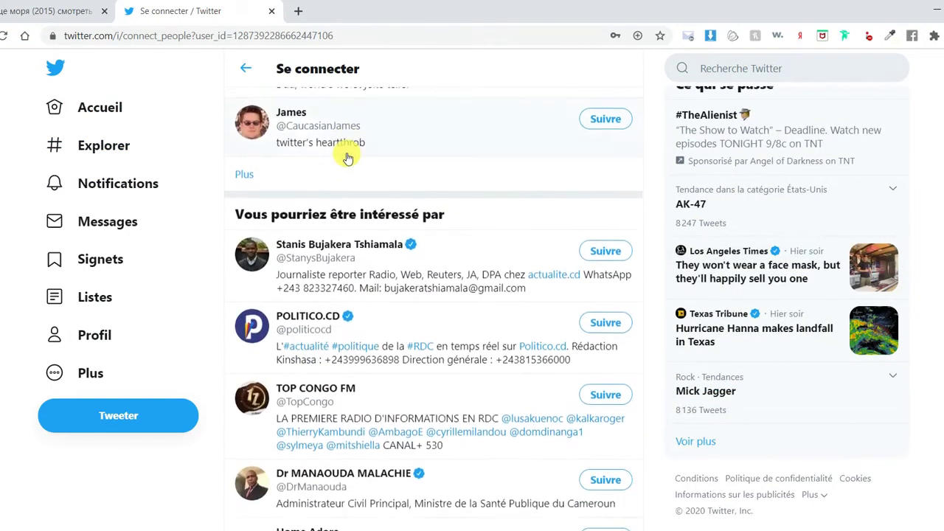
pyautogui.click(596, 250)
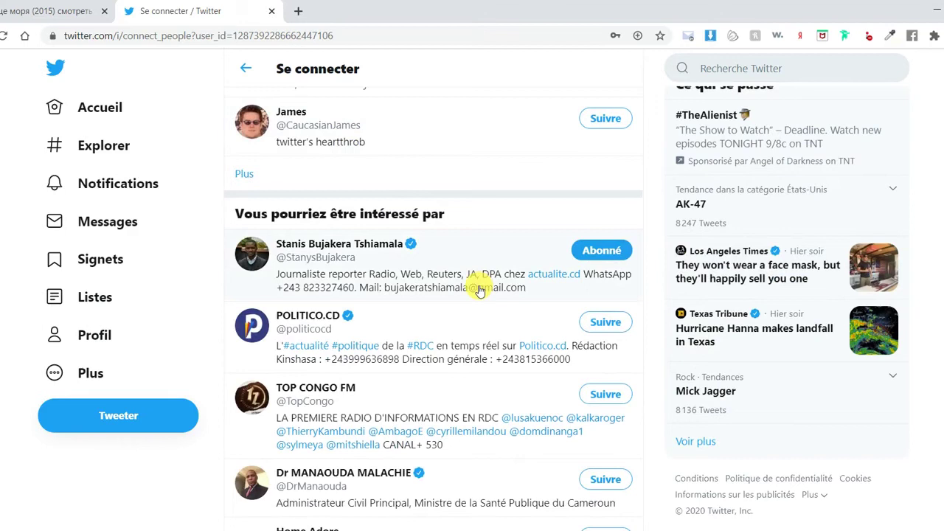
pyautogui.scroll(-4, 480, 288)
pyautogui.click(609, 200)
pyautogui.click(604, 317)
# Scroll down to 'Comptes populaires à proximité' and back up
pyautogui.scroll(-8, 495, 347)
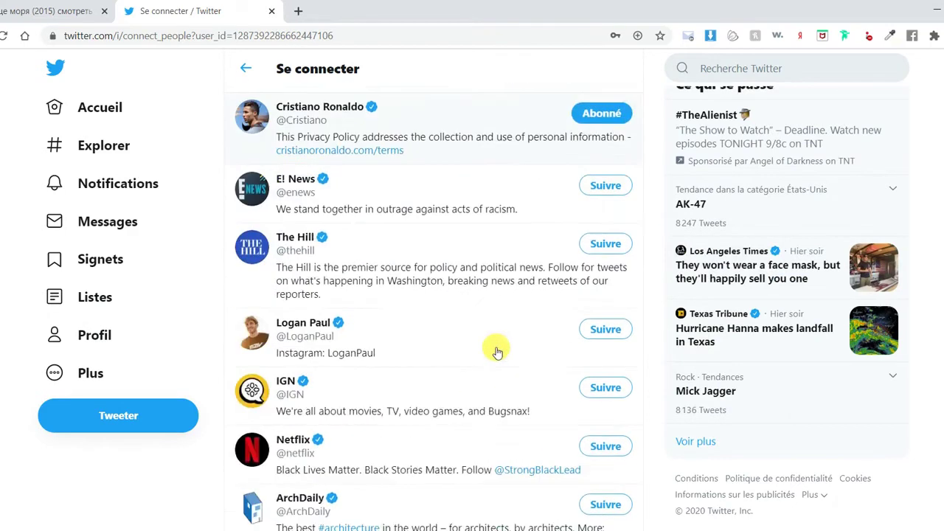
pyautogui.scroll(-6, 486, 378)
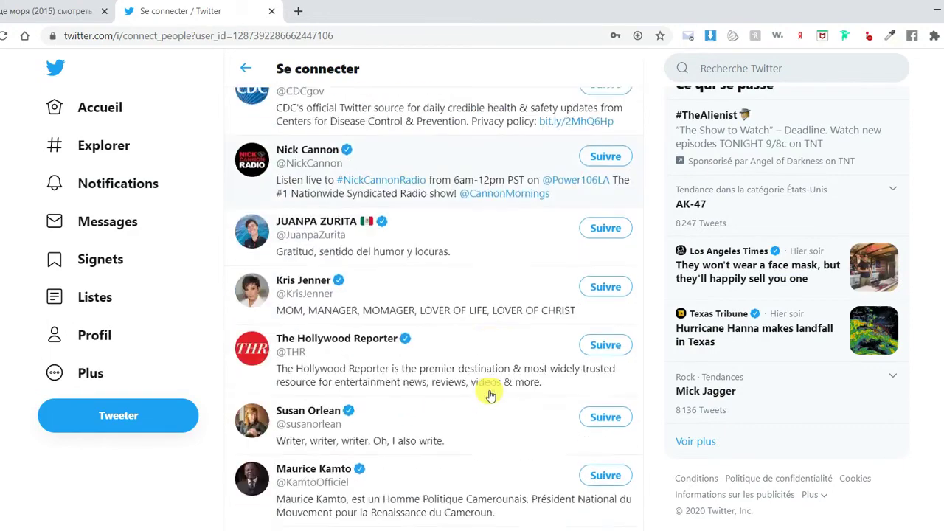
pyautogui.scroll(-3, 510, 361)
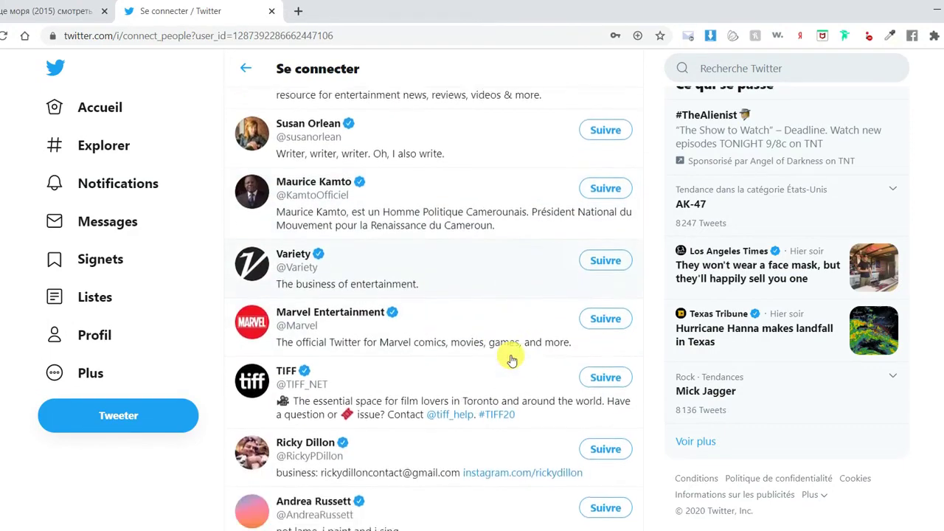
pyautogui.scroll(20, 511, 359)
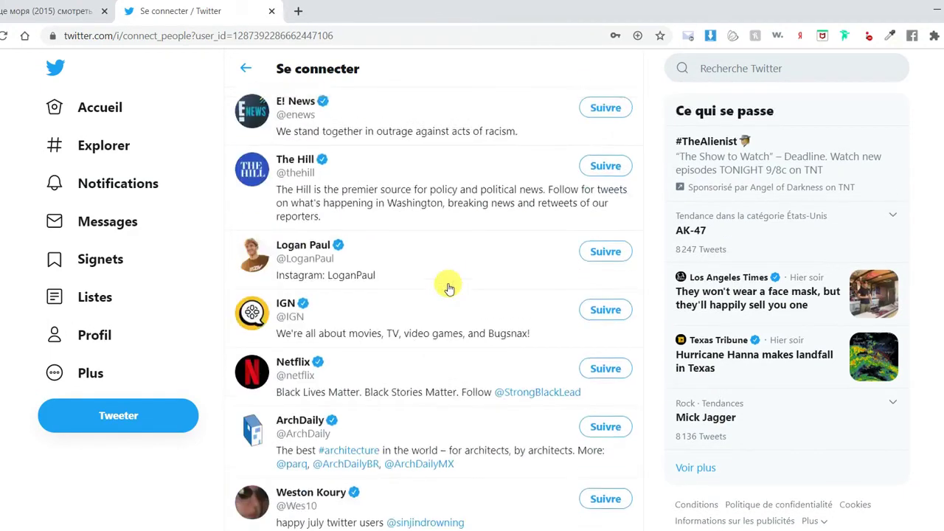
pyautogui.scroll(2, 435, 233)
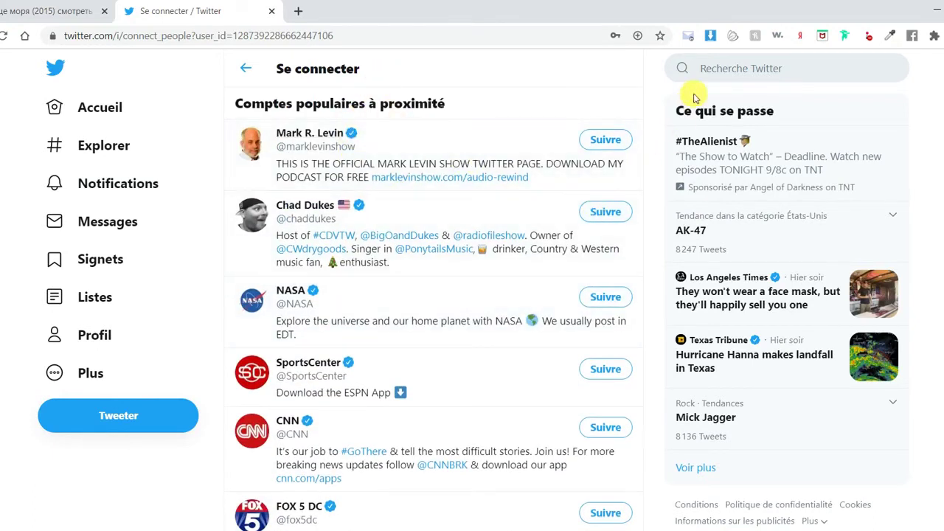
pyautogui.click(702, 69)
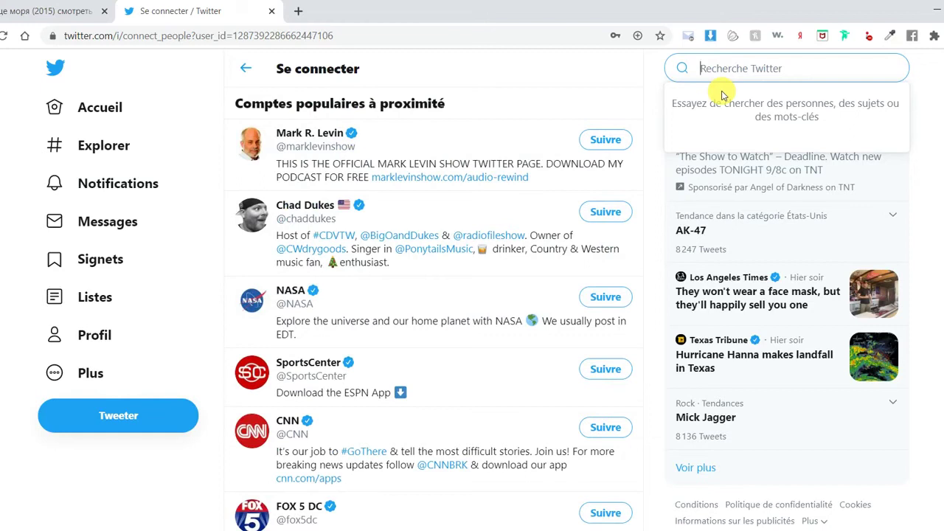
# Search 'digital marketing', follow Marseille Marketing Digital Club, then return to Accueil
pyautogui.write('digi')
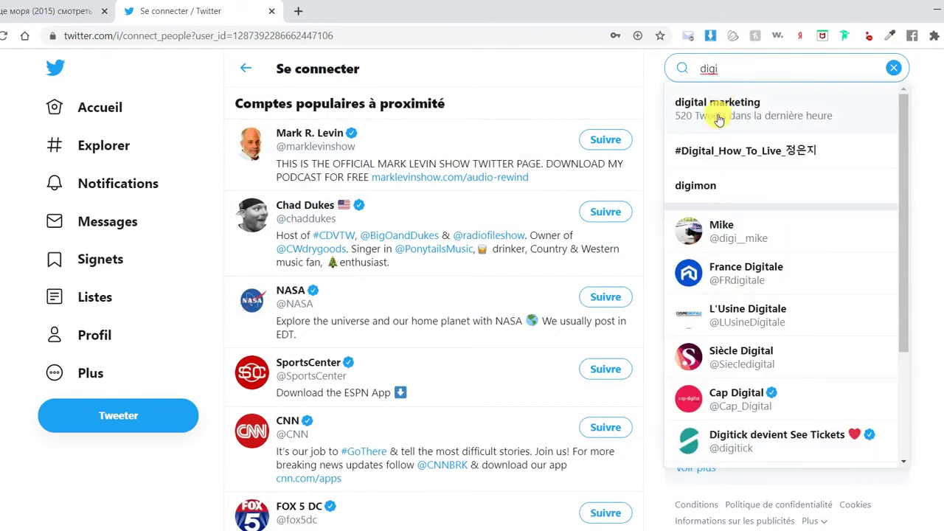
pyautogui.click(721, 106)
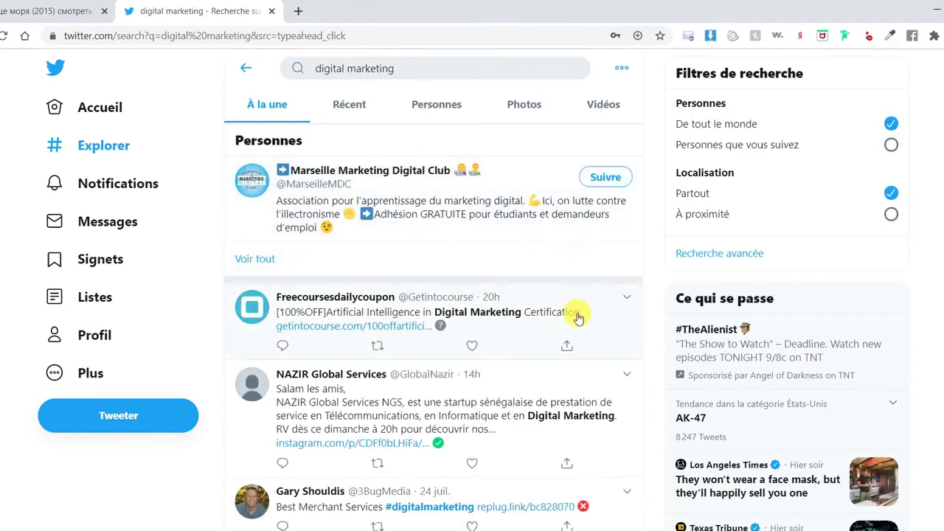
pyautogui.moveTo(387, 193)
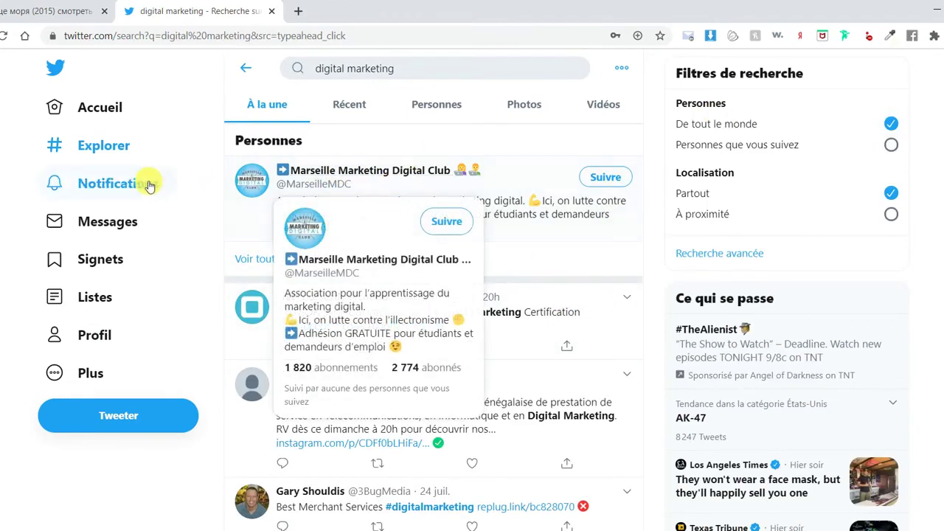
pyautogui.click(612, 179)
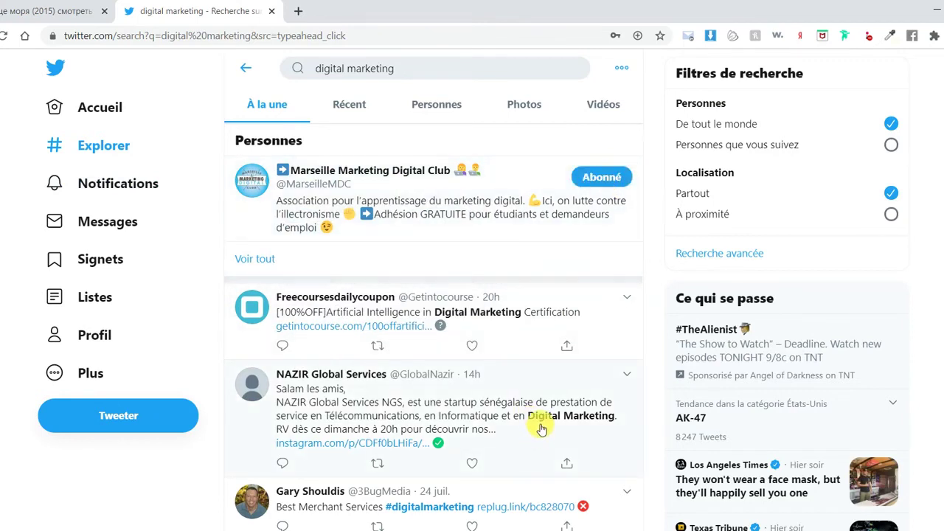
pyautogui.scroll(-3, 543, 362)
pyautogui.scroll(3, 541, 361)
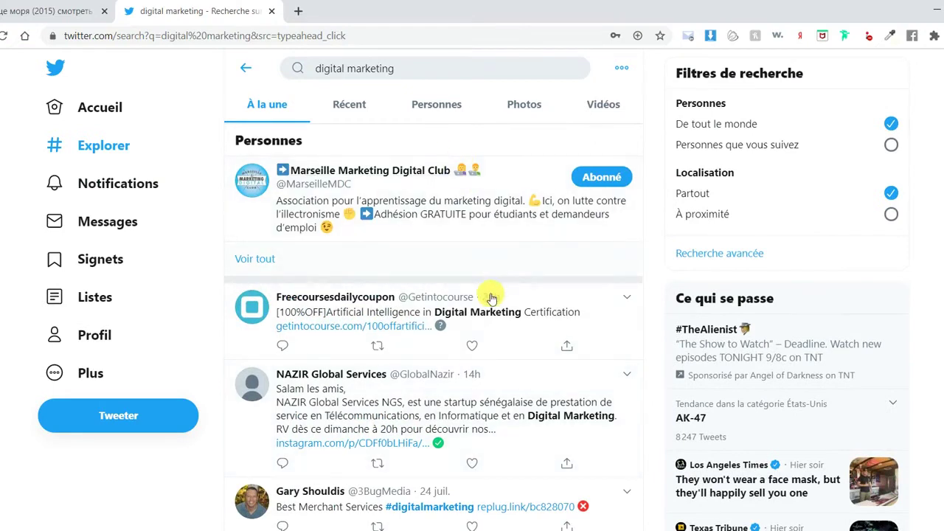
pyautogui.click(112, 114)
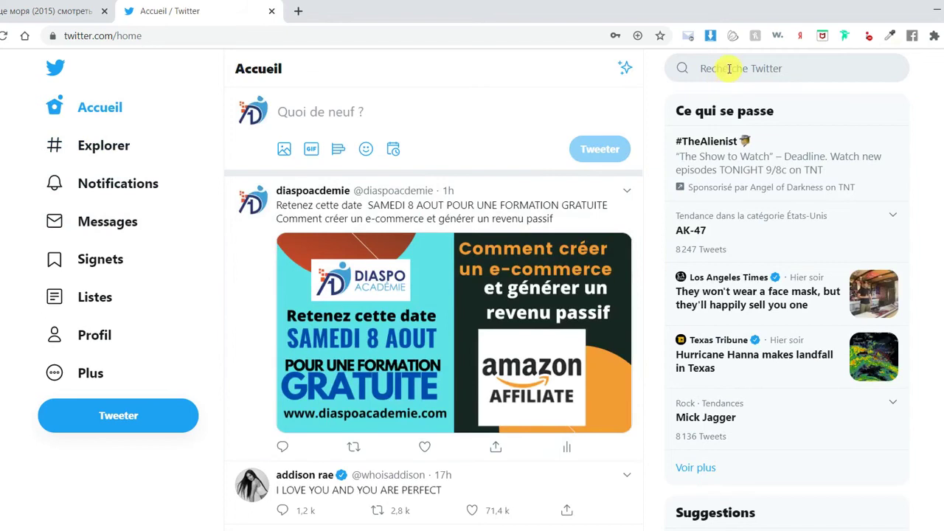
# Search 'diaspoacademie' and view its single tweet about the platform launch
pyautogui.click(730, 68)
pyautogui.write('dias')
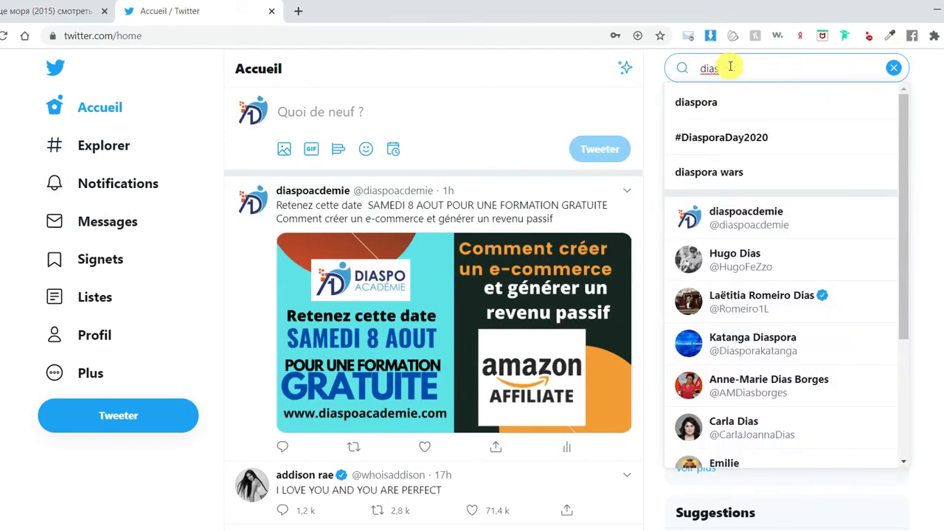
pyautogui.write('p')
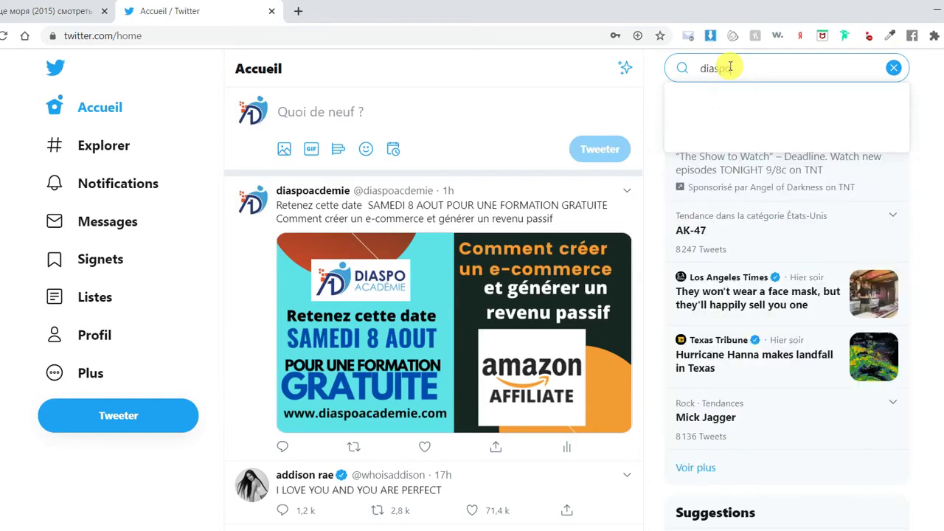
pyautogui.write('oacade')
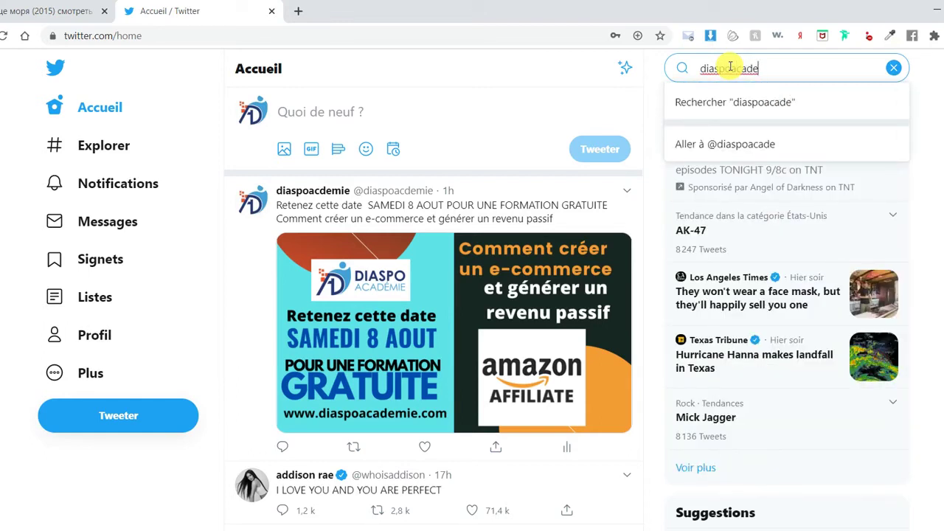
pyautogui.write('mie')
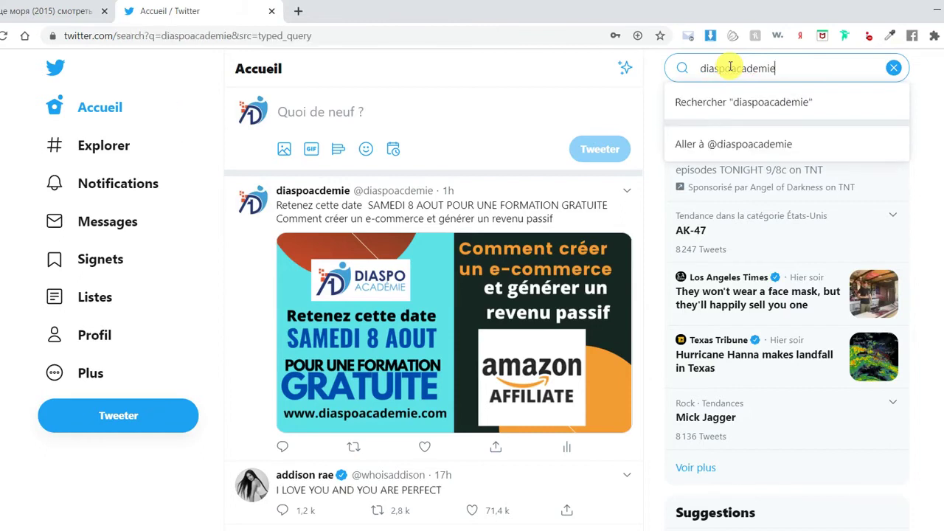
pyautogui.press('Return')
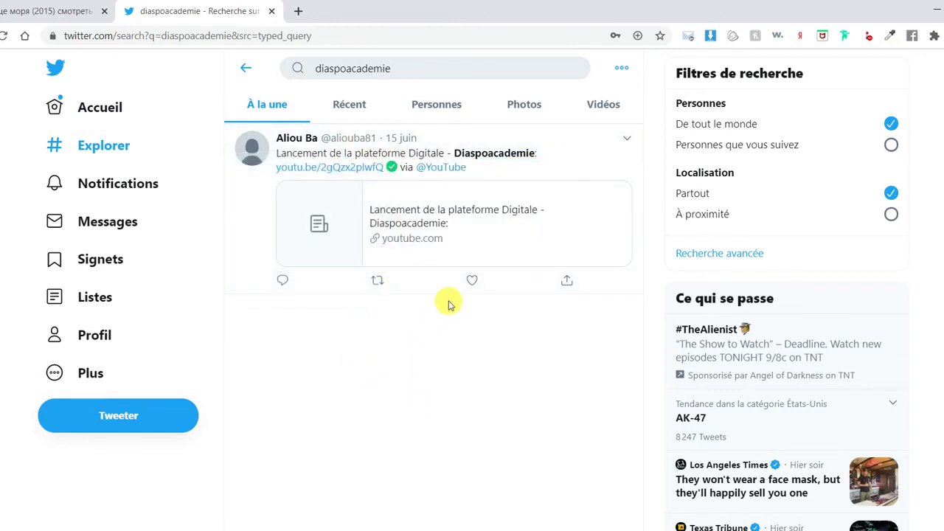
pyautogui.click(122, 106)
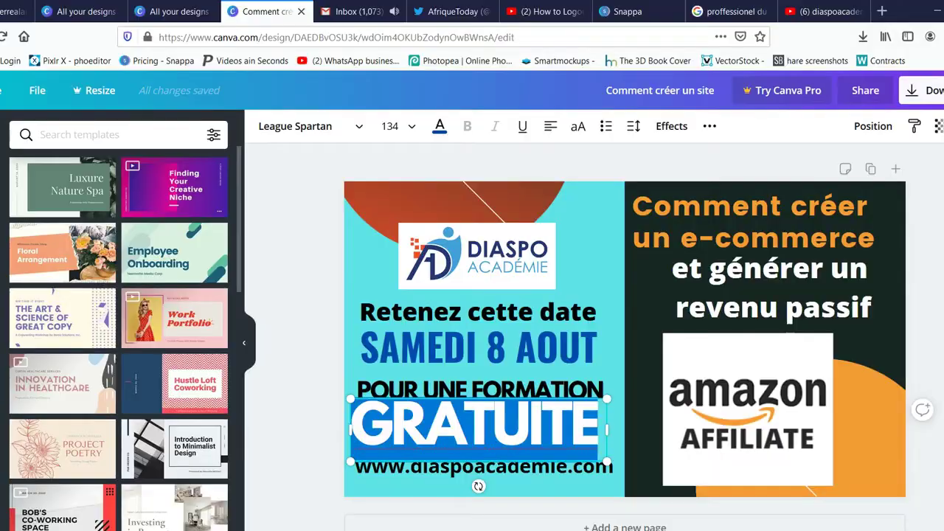
# Add a blank Canva page, then in the second account search 'diaspoacademie' from Explore's suggestions
pyautogui.click(594, 528)
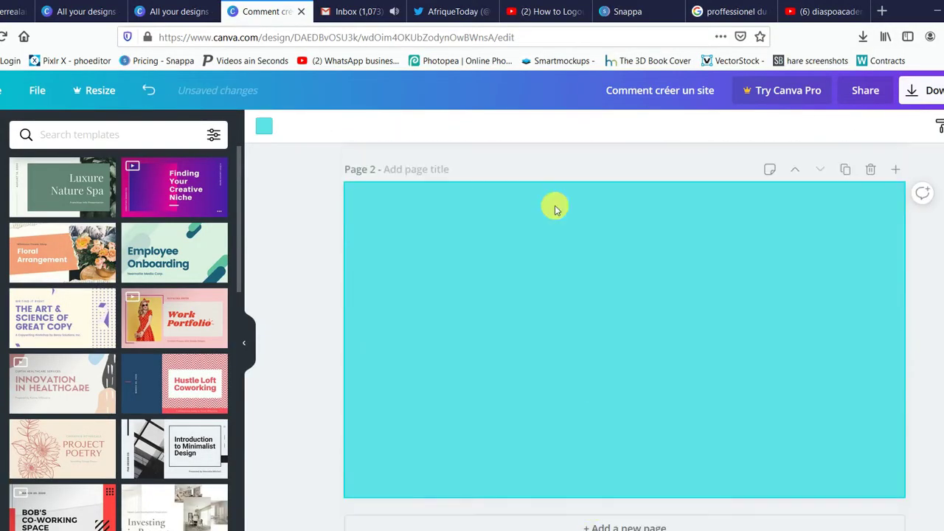
pyautogui.click(457, 23)
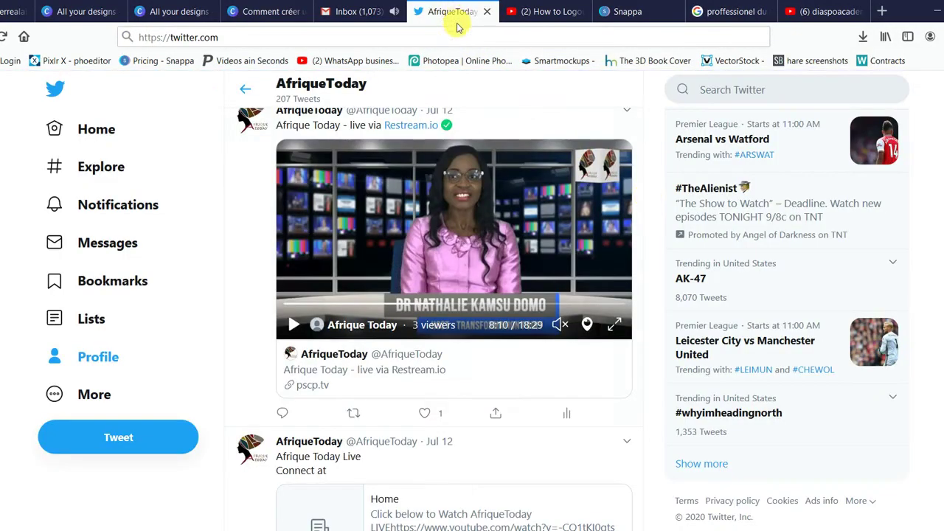
pyautogui.click(744, 90)
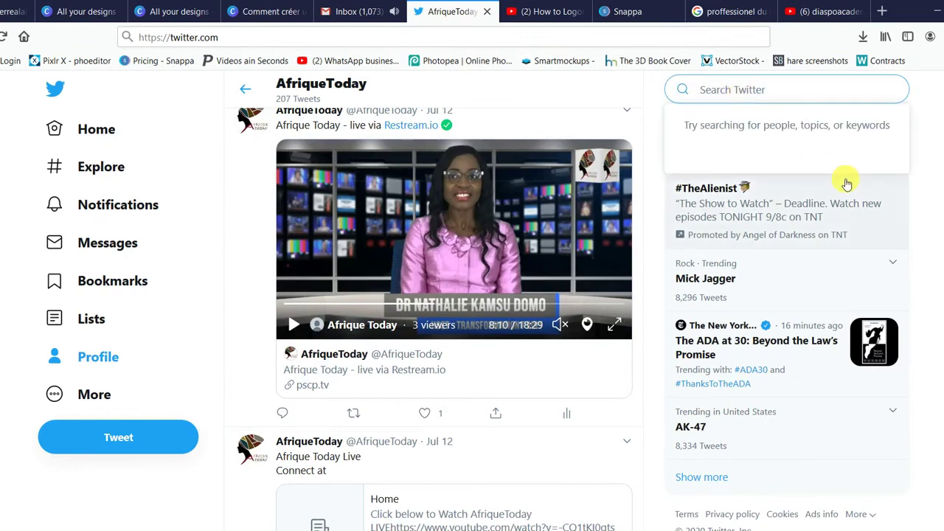
pyautogui.click(114, 168)
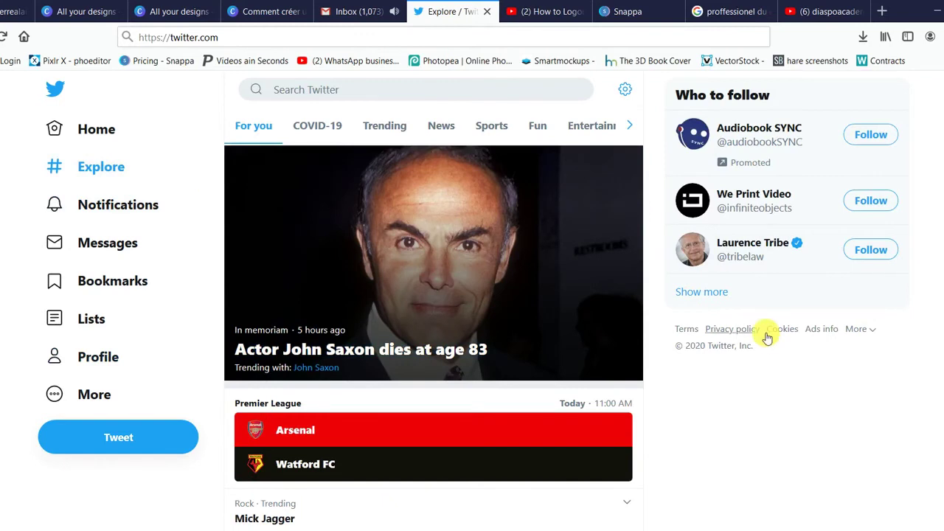
pyautogui.click(704, 292)
pyautogui.click(716, 89)
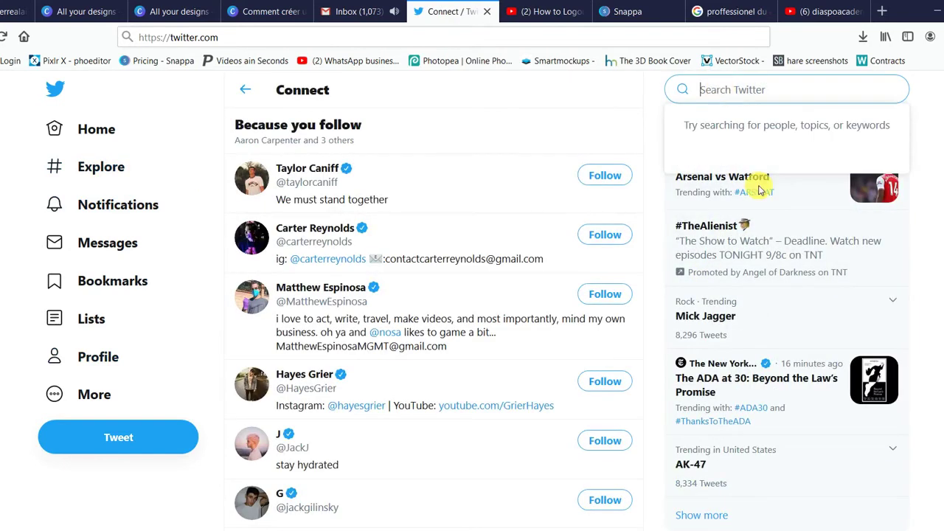
pyautogui.write('diads')
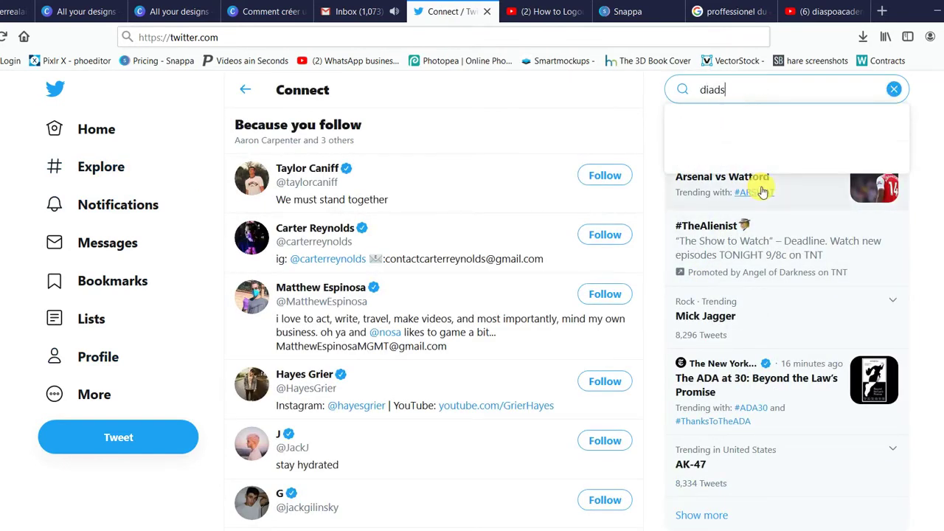
pyautogui.press('BackSpace')
pyautogui.press('BackSpace')
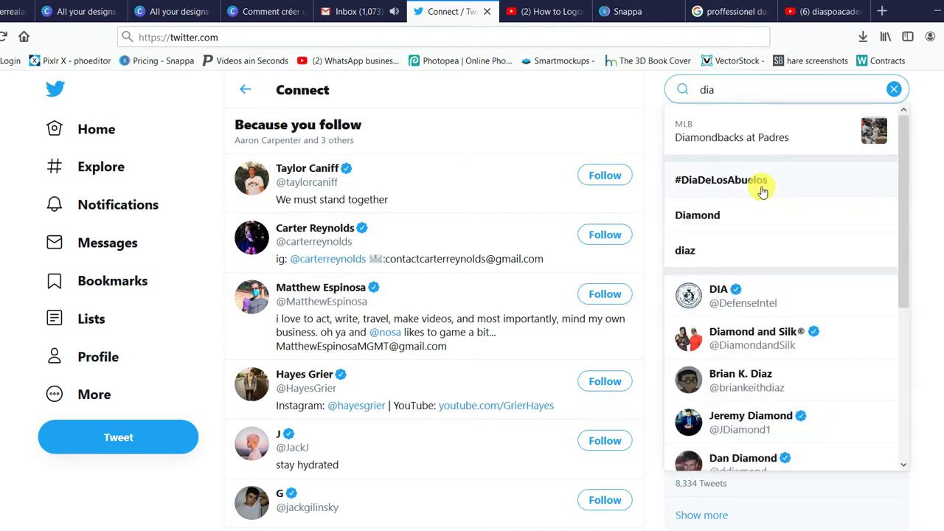
pyautogui.write('spoacademie')
pyautogui.press('Return')
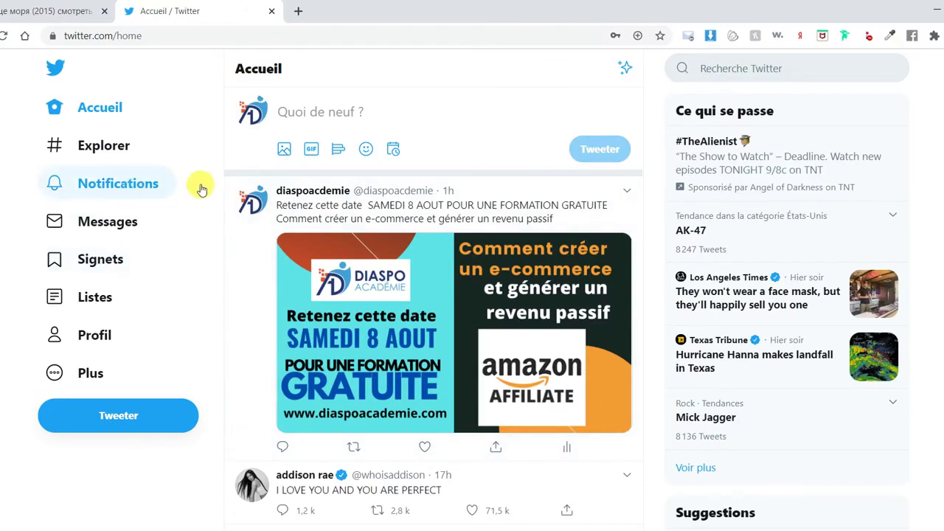
pyautogui.click(110, 342)
pyautogui.moveTo(319, 296); pyautogui.dragTo(238, 301)
pyautogui.hotkey('ctrl', 'c')
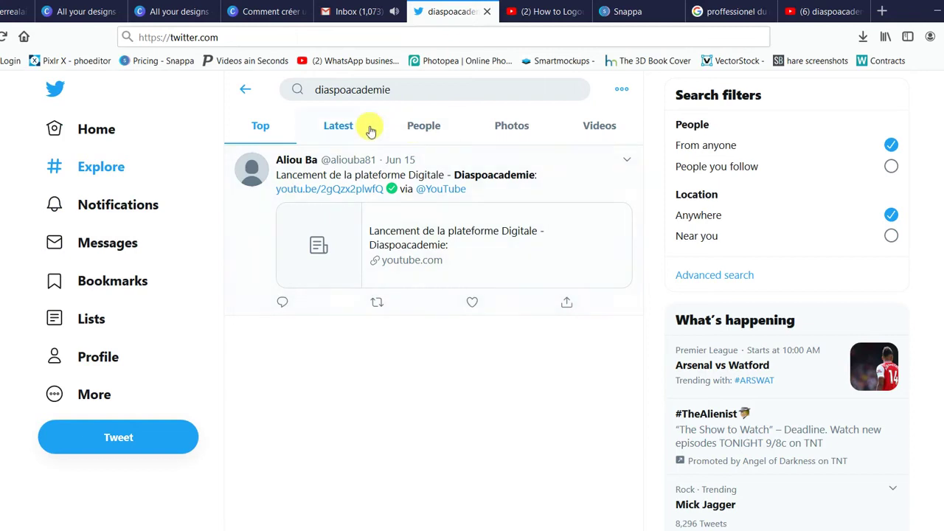
pyautogui.click(107, 169)
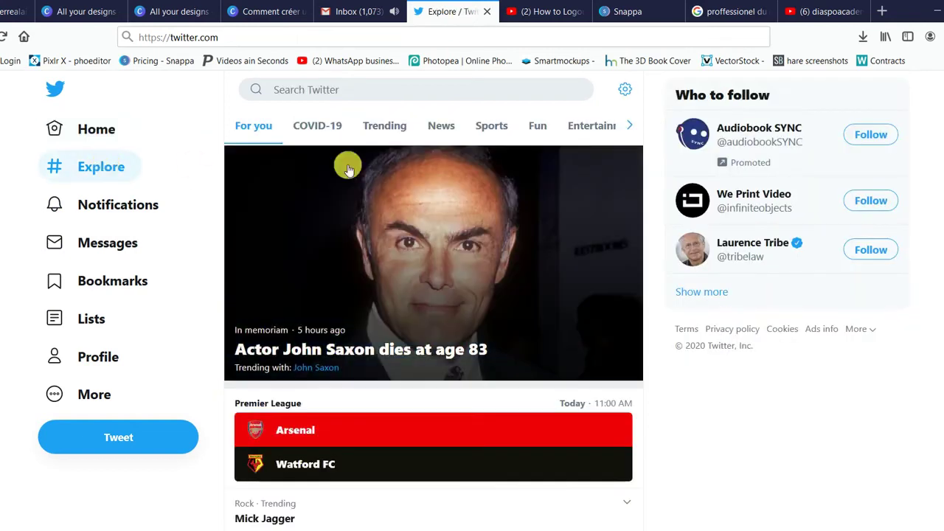
pyautogui.click(701, 293)
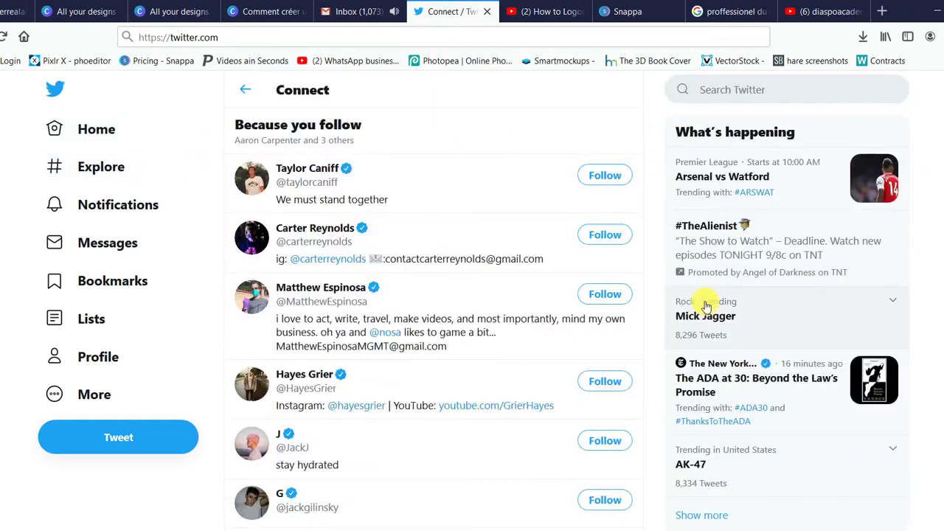
pyautogui.click(713, 92)
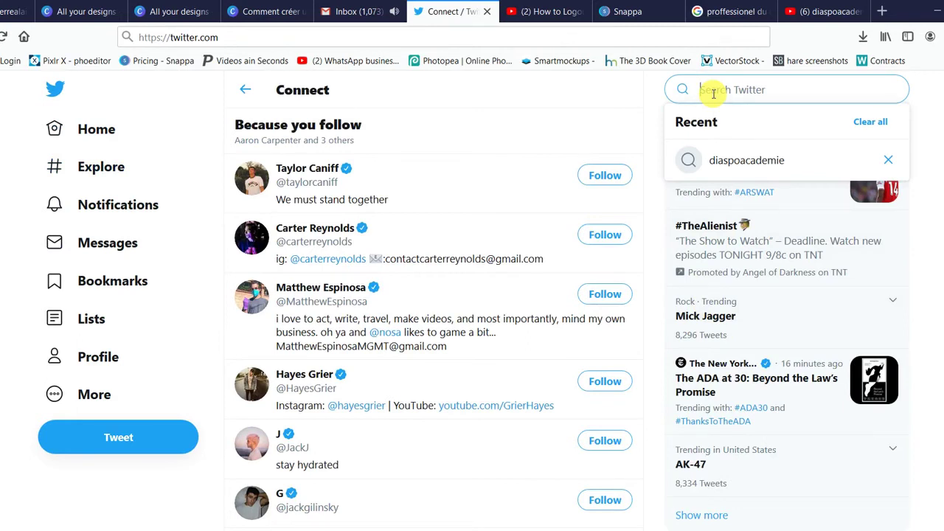
pyautogui.write('v')
pyautogui.press('BackSpace')
pyautogui.hotkey('ctrl', 'v')
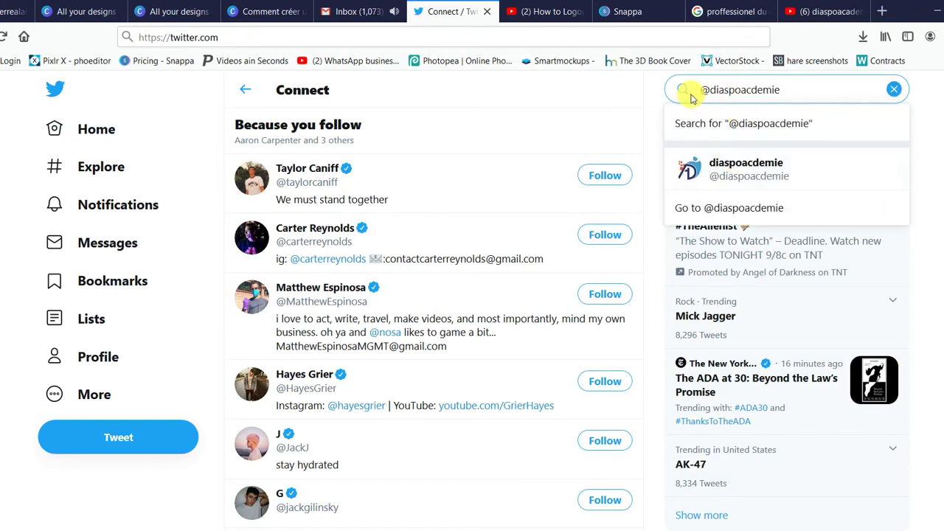
# Open the diaspoacdemie suggestion and follow the account from its profile
pyautogui.click(717, 165)
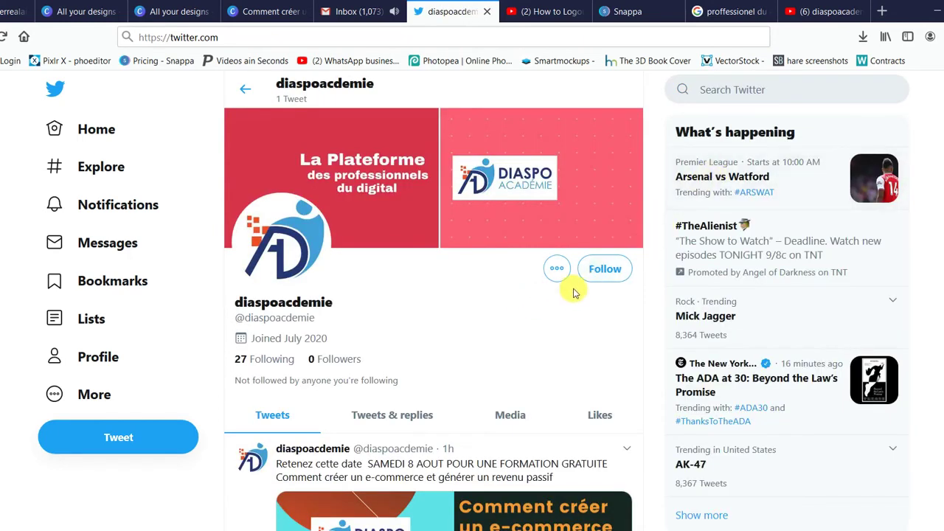
pyautogui.click(605, 271)
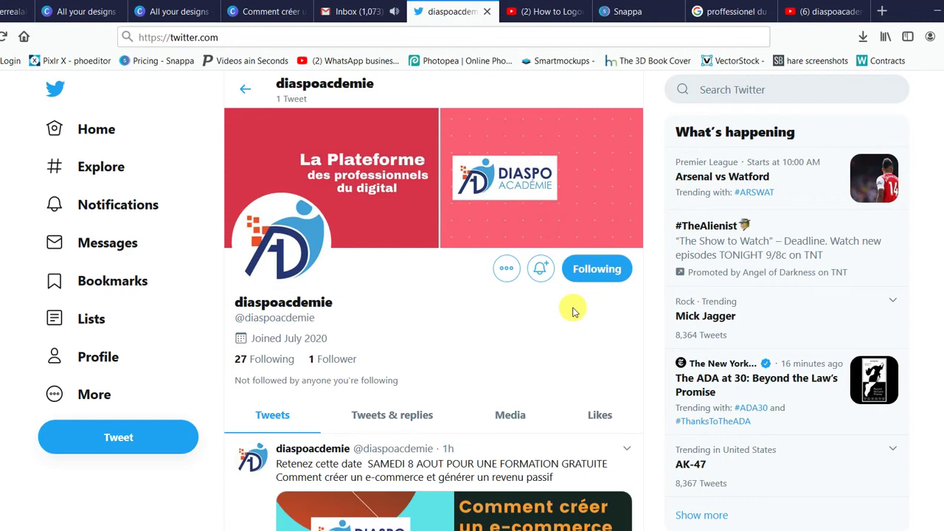
pyautogui.scroll(-4, 450, 282)
pyautogui.scroll(4, 456, 284)
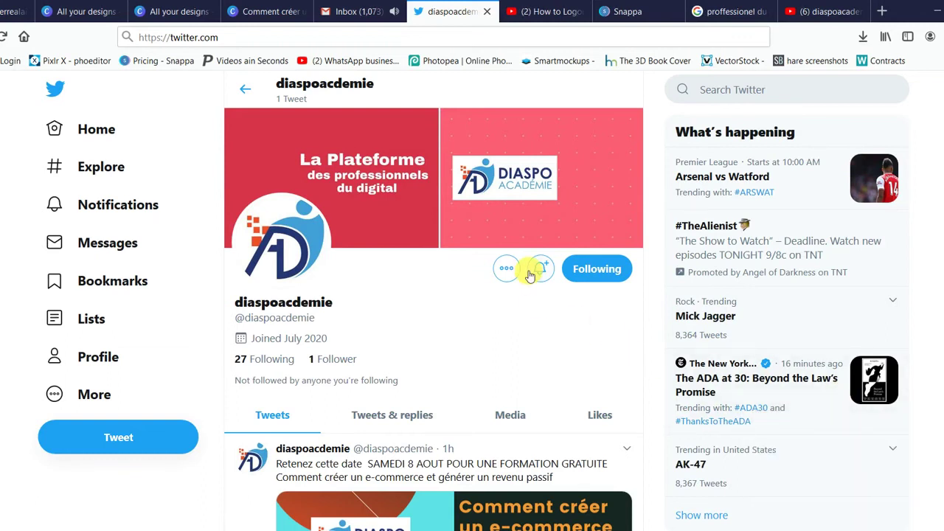
pyautogui.scroll(-2, 525, 272)
pyautogui.scroll(2, 535, 254)
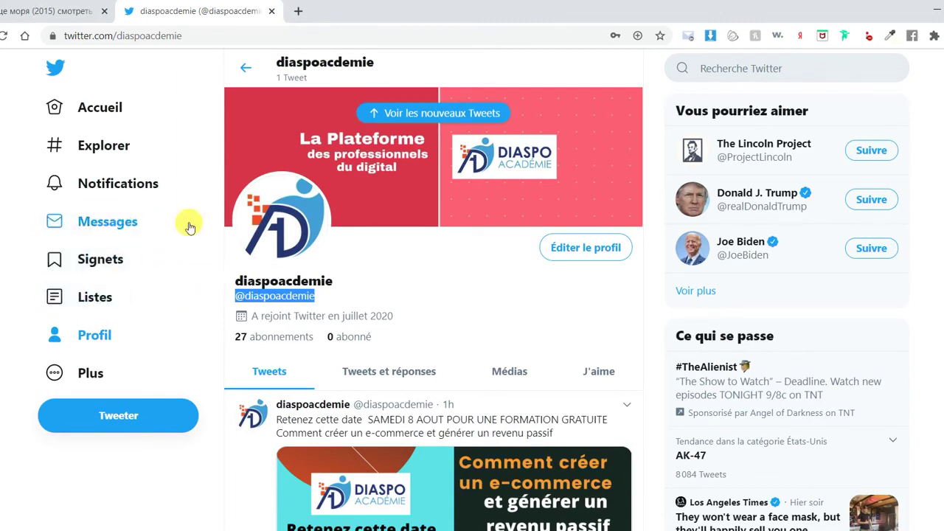
# Browse Explore's COVID-19, Tendances, Actualités and Sports tabs
pyautogui.click(106, 147)
pyautogui.scroll(-12, 328, 192)
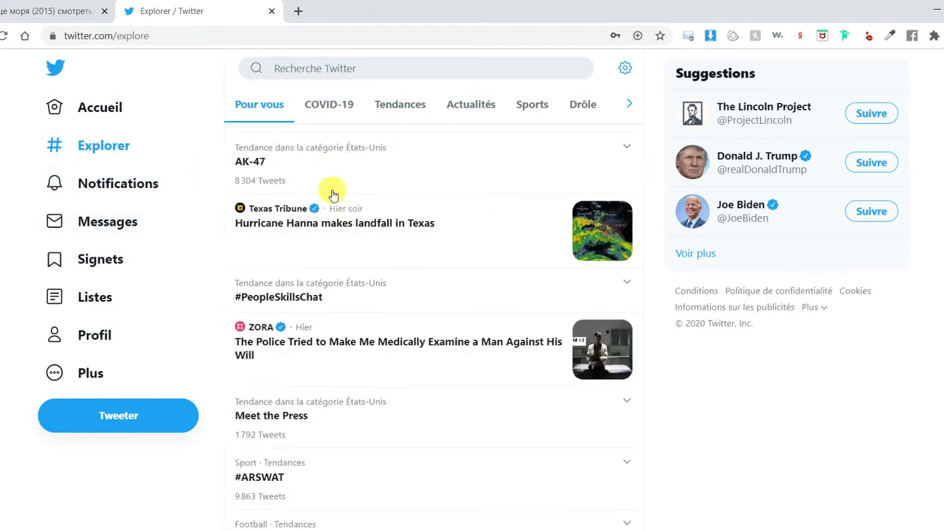
pyautogui.scroll(4, 333, 196)
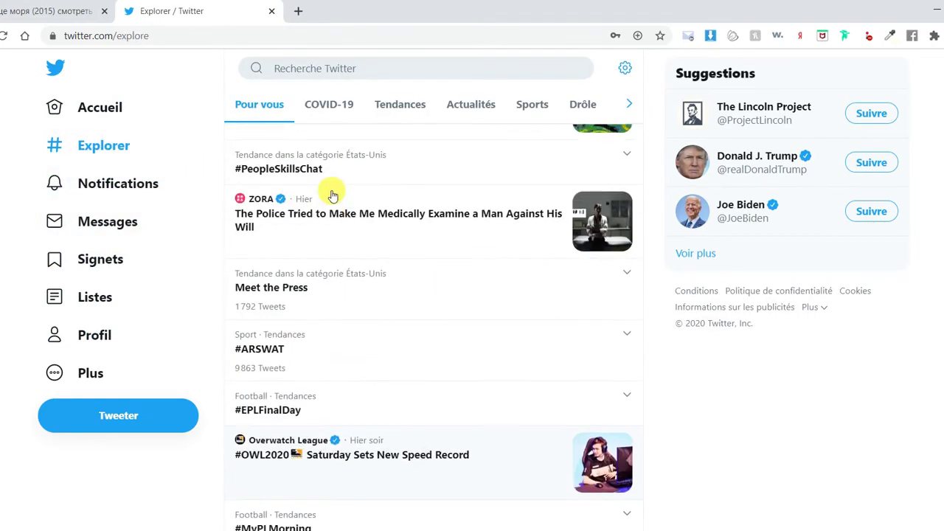
pyautogui.scroll(3, 332, 196)
pyautogui.click(329, 103)
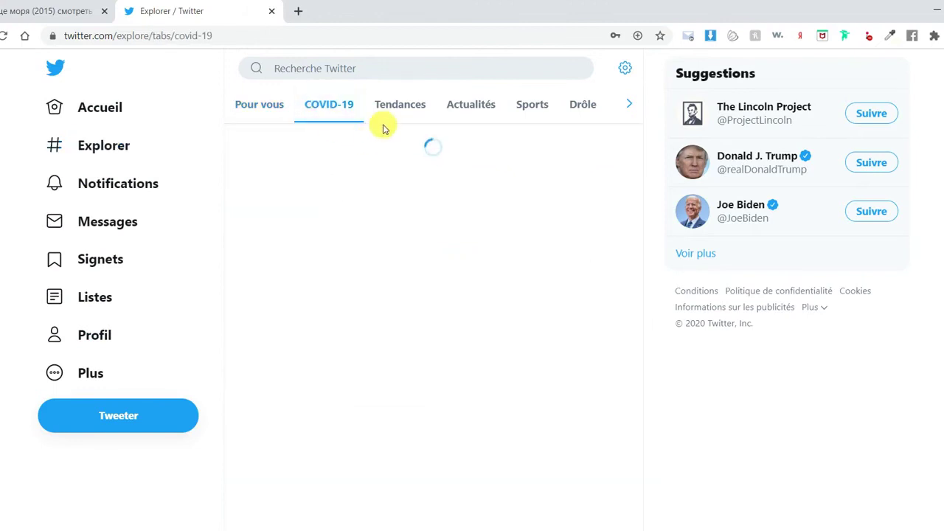
pyautogui.click(418, 106)
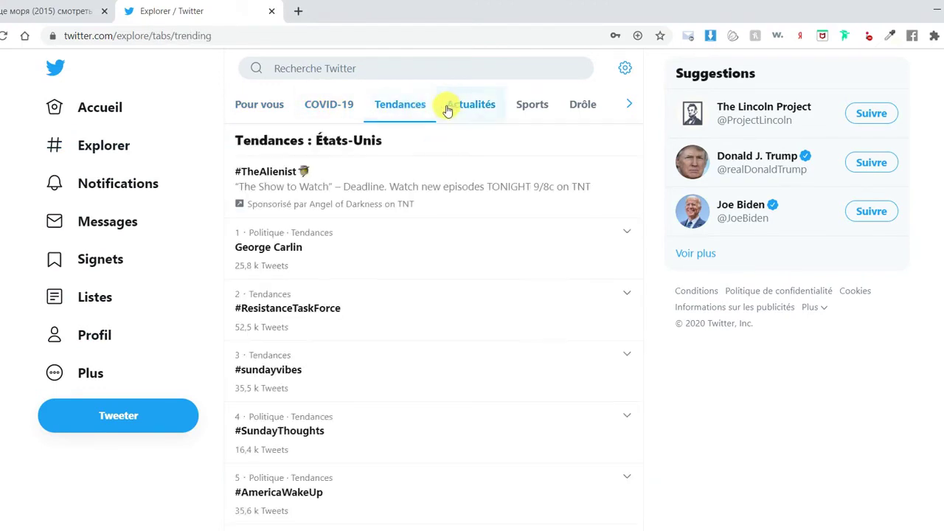
pyautogui.click(467, 109)
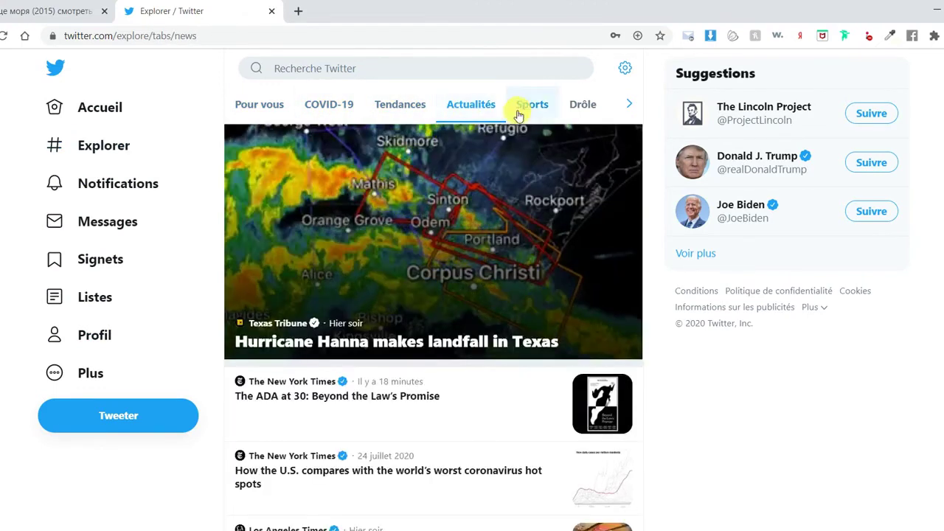
pyautogui.click(519, 111)
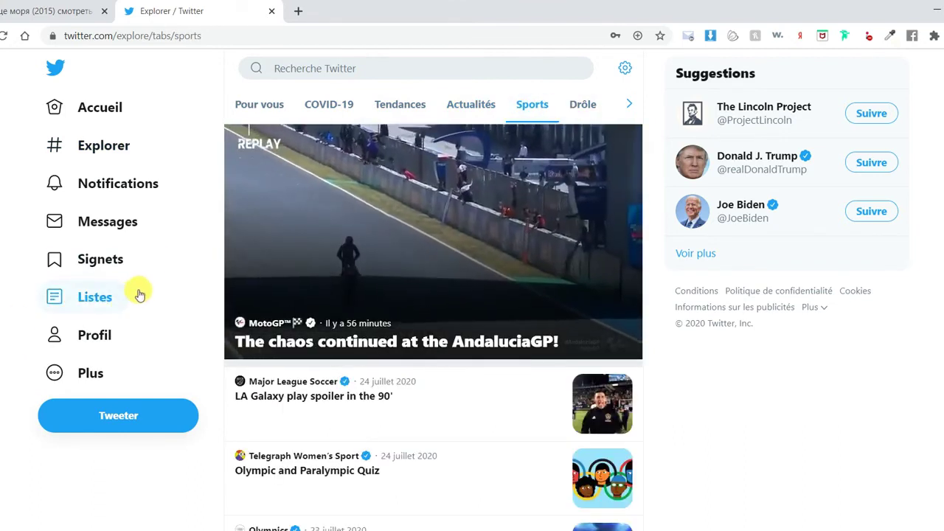
# Check all notifications and Mentions, then open the empty Messages inbox
pyautogui.click(134, 202)
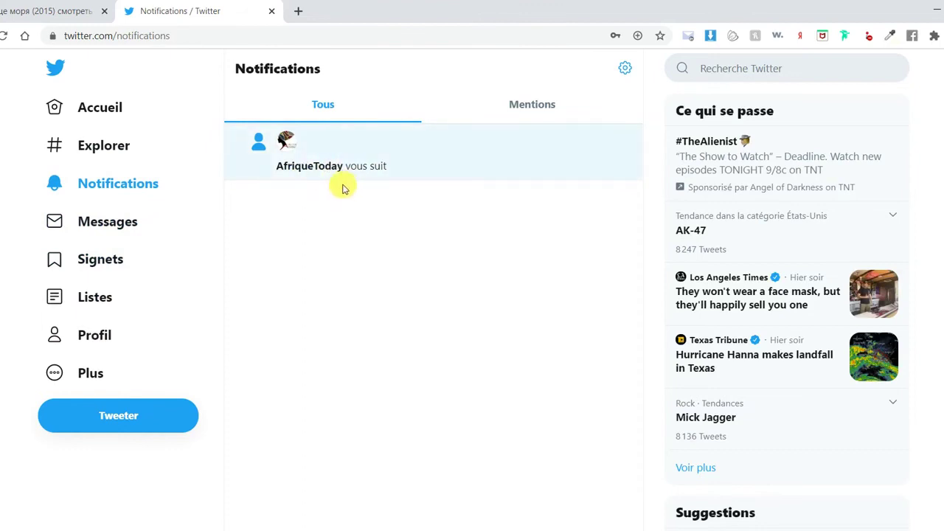
pyautogui.moveTo(287, 174)
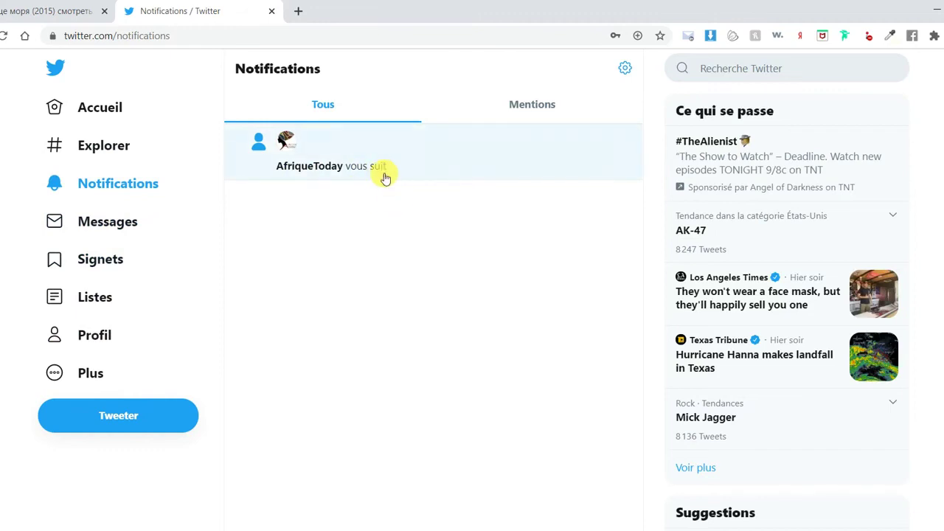
pyautogui.click(507, 112)
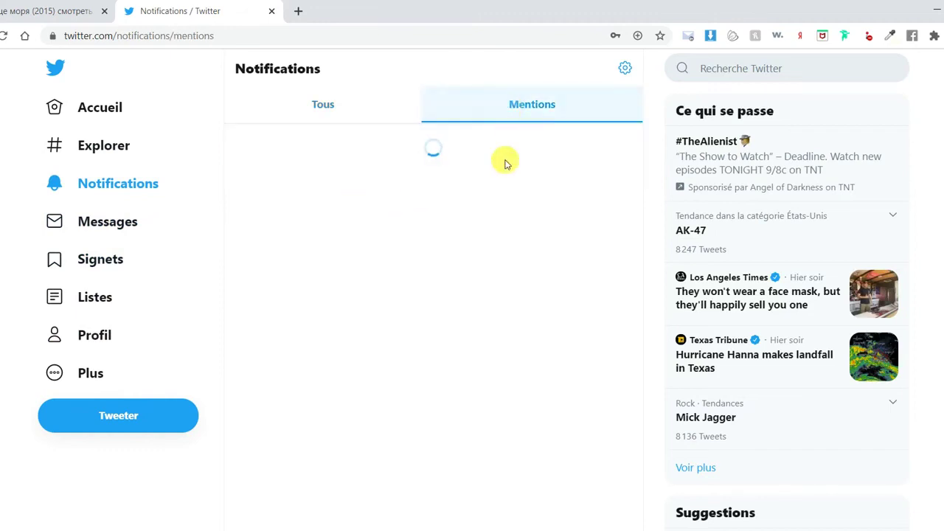
pyautogui.click(325, 110)
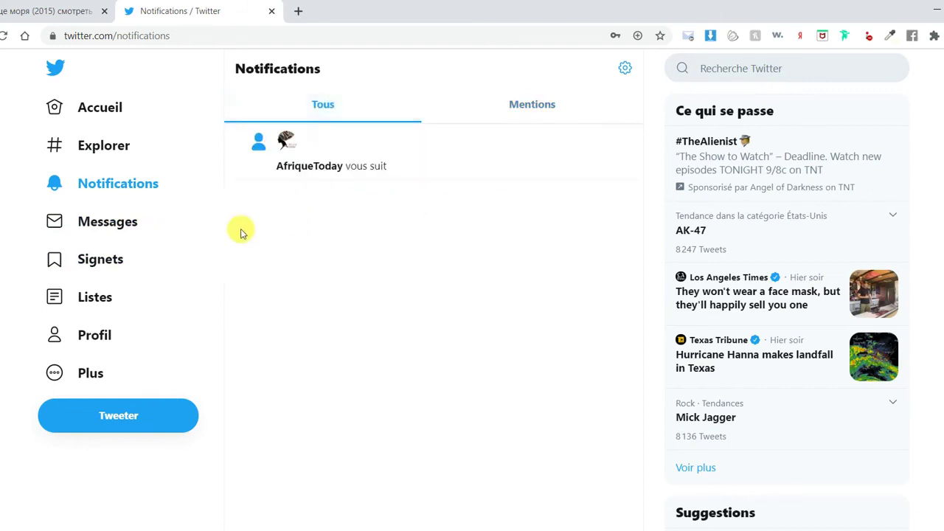
pyautogui.click(127, 228)
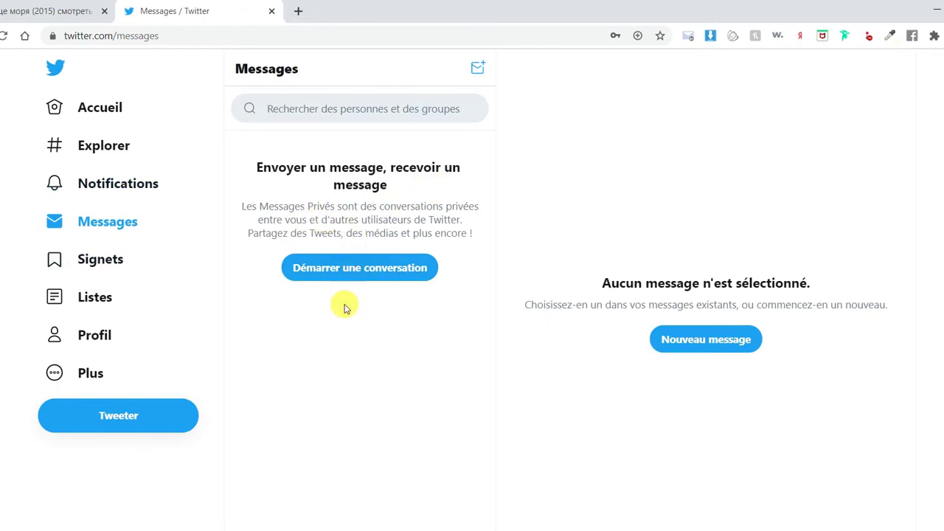
# Open and dismiss a new direct message, then view the empty Signets bookmarks page
pyautogui.click(321, 267)
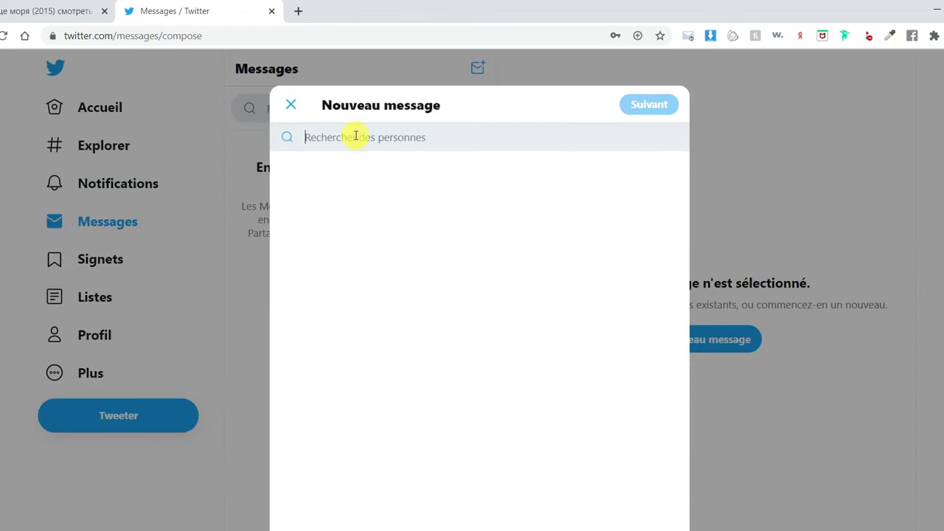
pyautogui.click(291, 111)
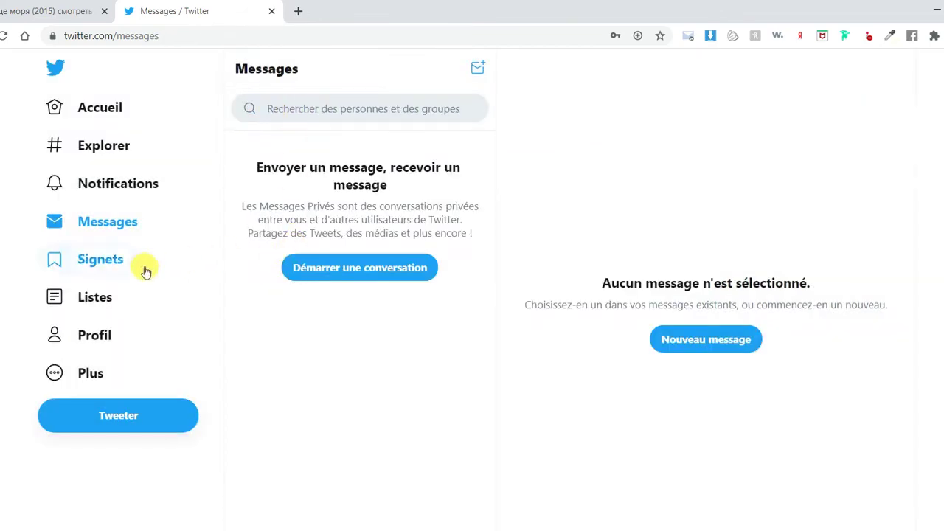
pyautogui.click(88, 260)
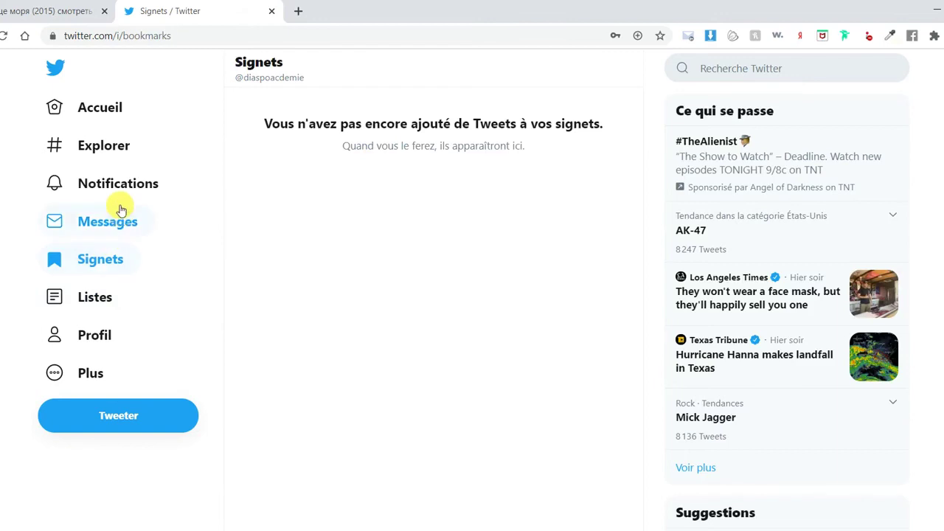
# Back on Accueil, open and cancel a tweet's Envoyer par Message privé dialog
pyautogui.click(104, 109)
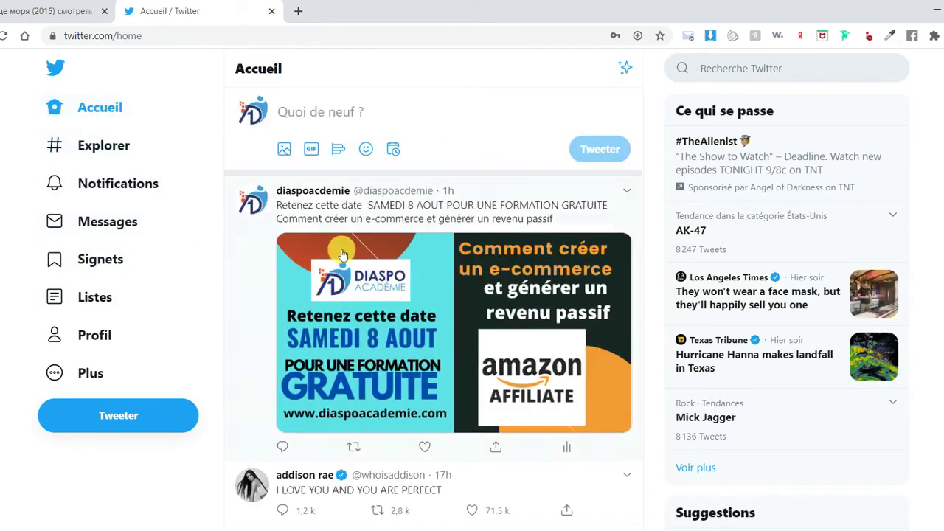
pyautogui.scroll(-4, 342, 254)
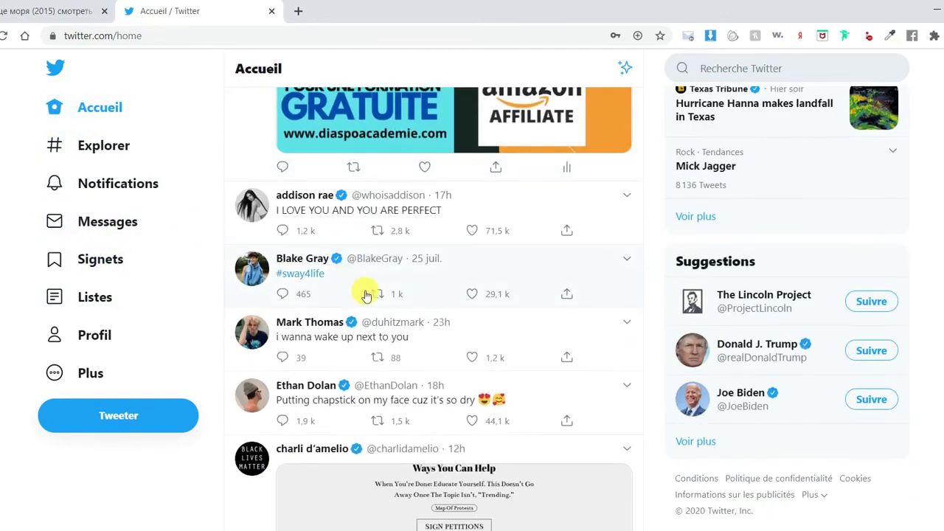
pyautogui.click(497, 170)
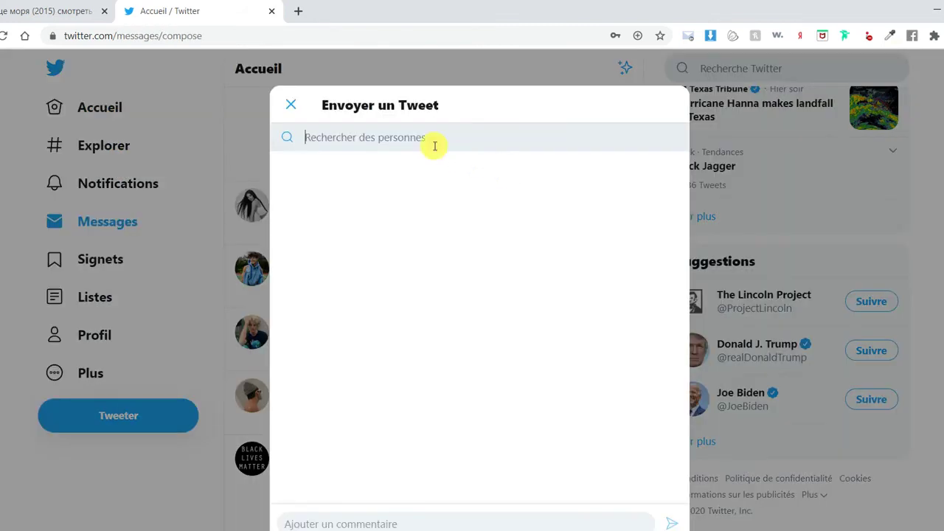
pyautogui.click(290, 105)
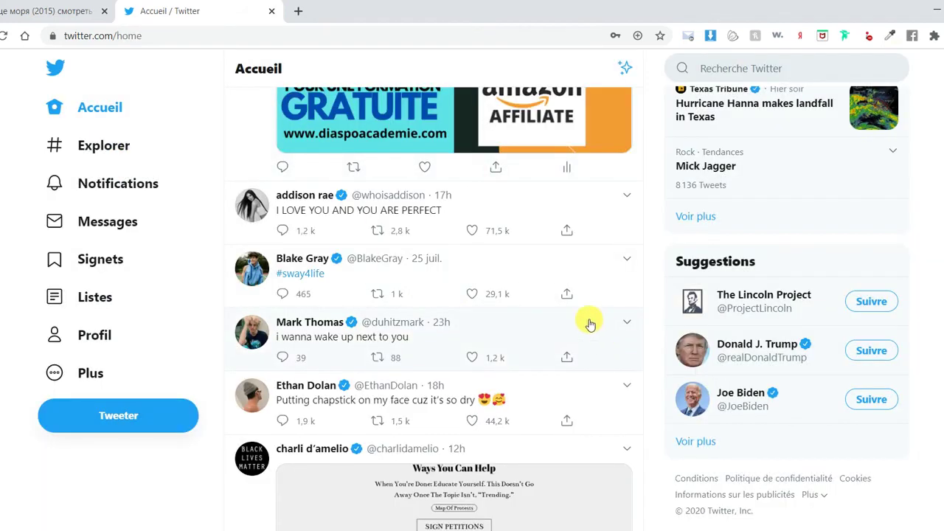
# Open and dismiss Blake Gray's tweet options, glance at Signets, and return to Accueil
pyautogui.click(626, 259)
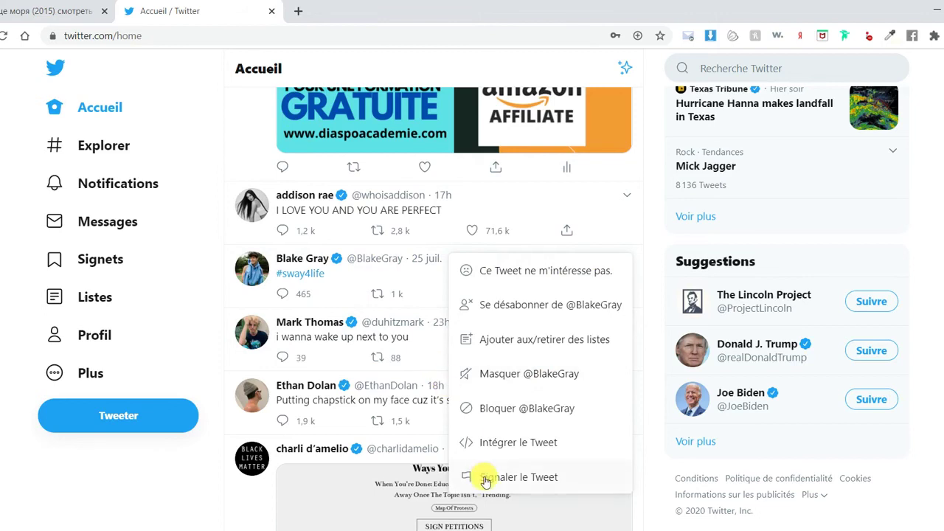
pyautogui.click(105, 226)
pyautogui.click(96, 255)
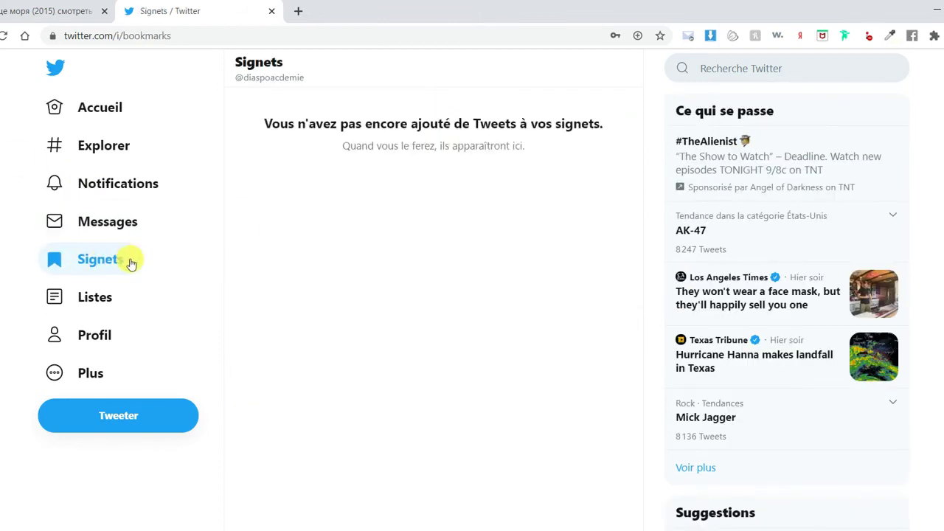
pyautogui.click(102, 115)
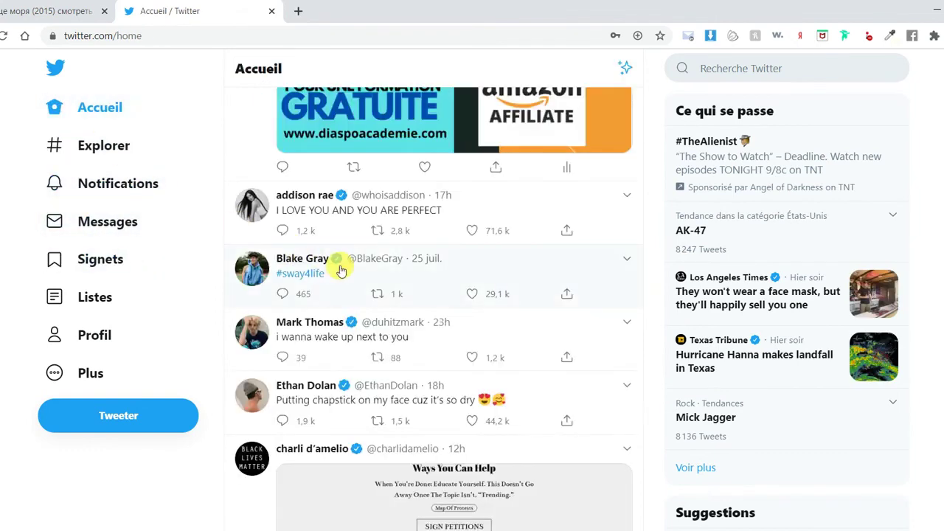
# Browse the feed and open then dismiss the Retweet choices on Amelie's tweet
pyautogui.scroll(-9, 446, 317)
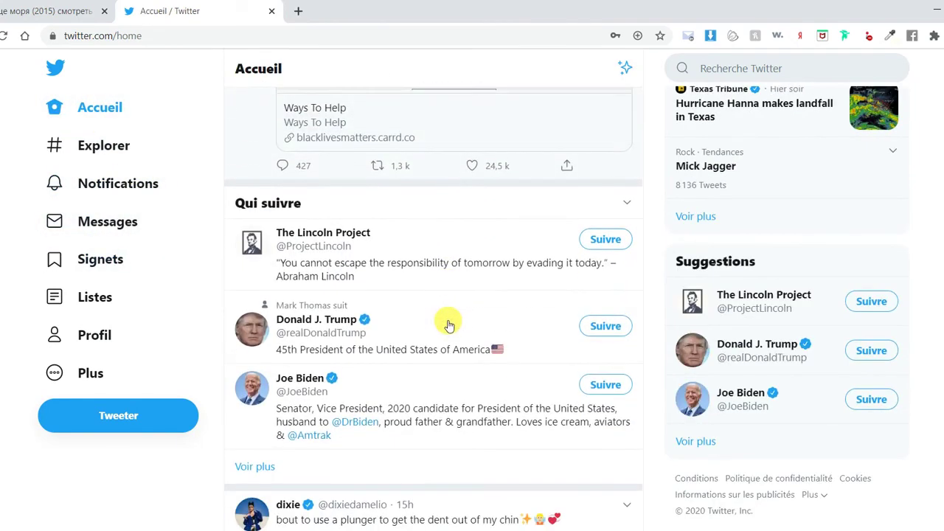
pyautogui.scroll(-4, 448, 324)
pyautogui.scroll(-4, 448, 324)
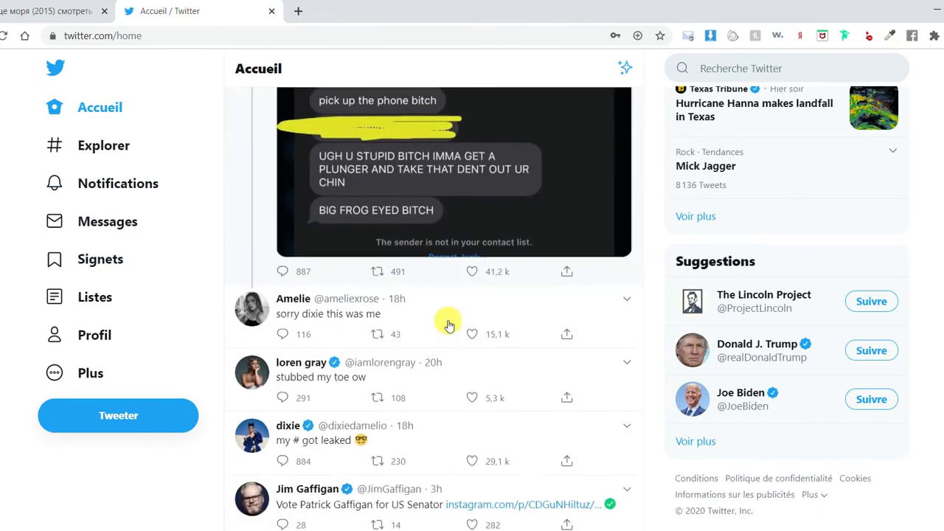
pyautogui.scroll(-3, 448, 324)
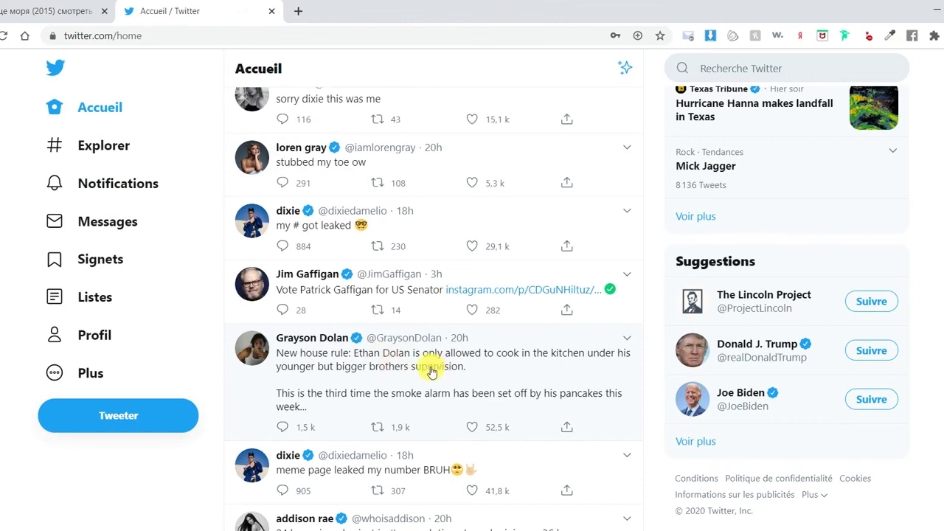
pyautogui.scroll(1, 424, 366)
pyautogui.scroll(3, 421, 362)
pyautogui.scroll(-3, 419, 366)
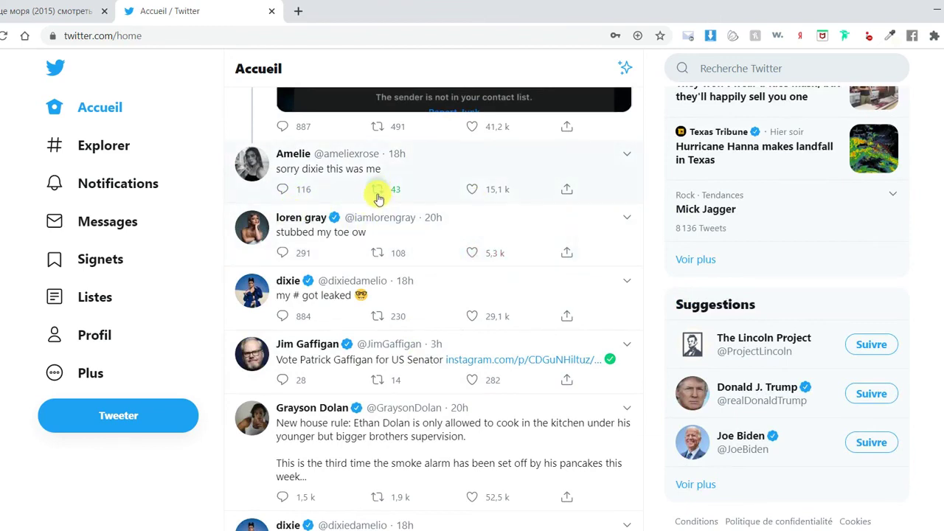
pyautogui.click(377, 193)
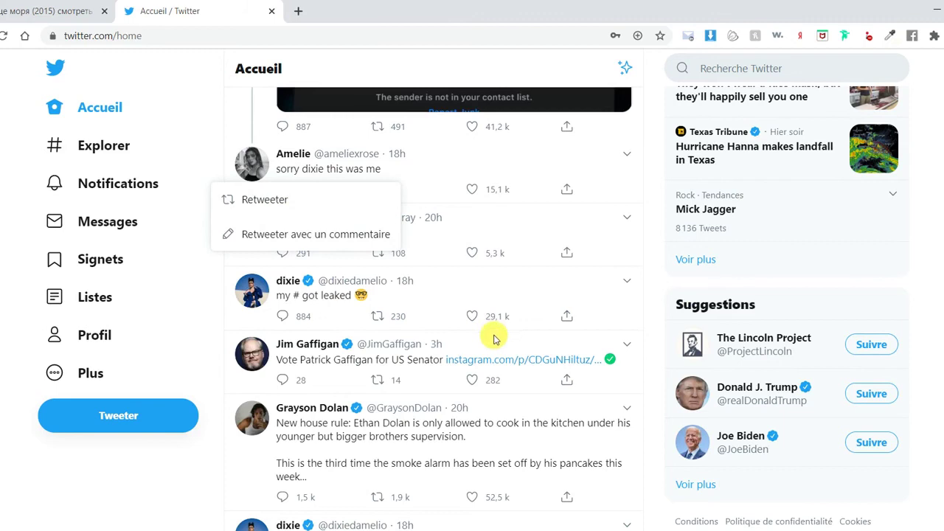
pyautogui.click(606, 247)
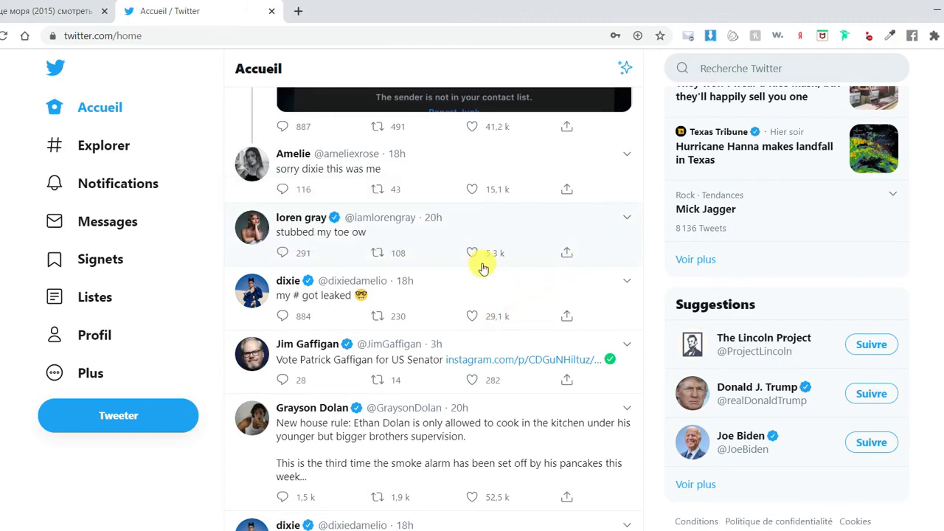
pyautogui.scroll(-4, 479, 269)
pyautogui.scroll(-3, 476, 278)
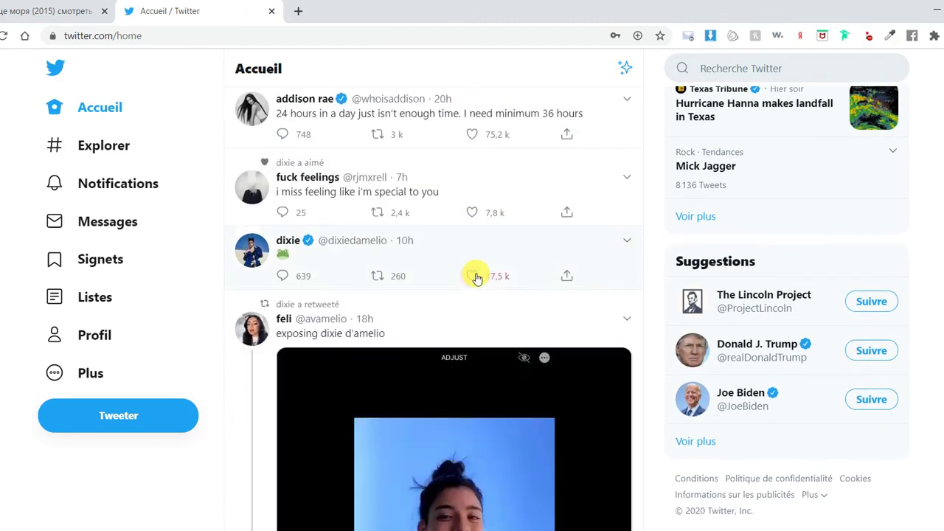
pyautogui.scroll(-6, 476, 278)
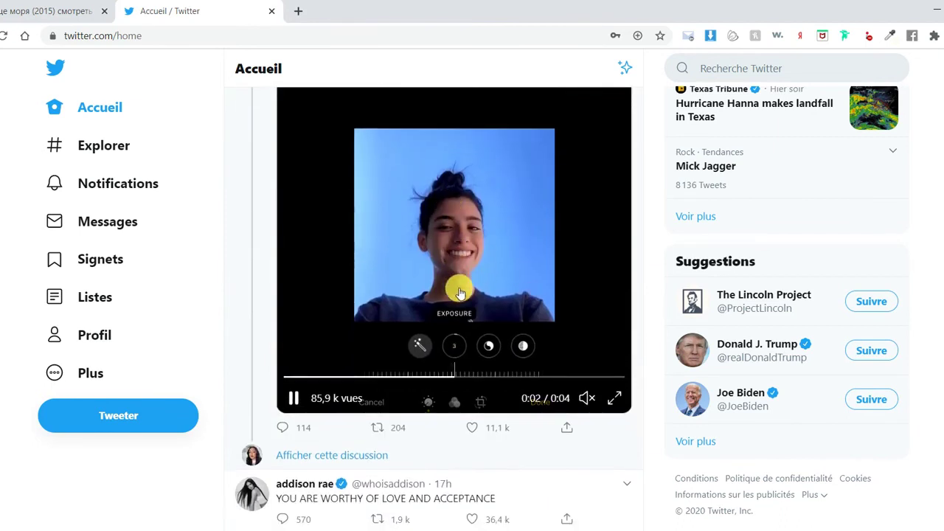
pyautogui.scroll(-10, 462, 309)
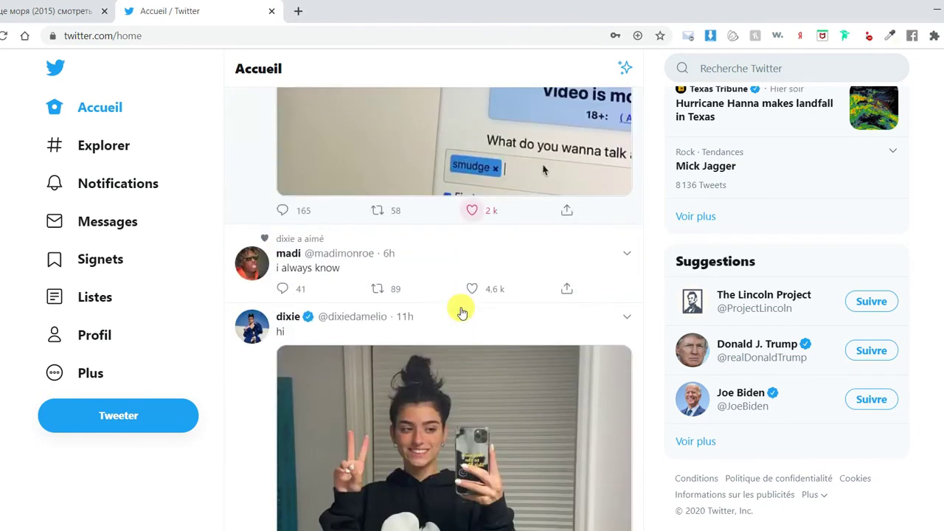
pyautogui.click(96, 298)
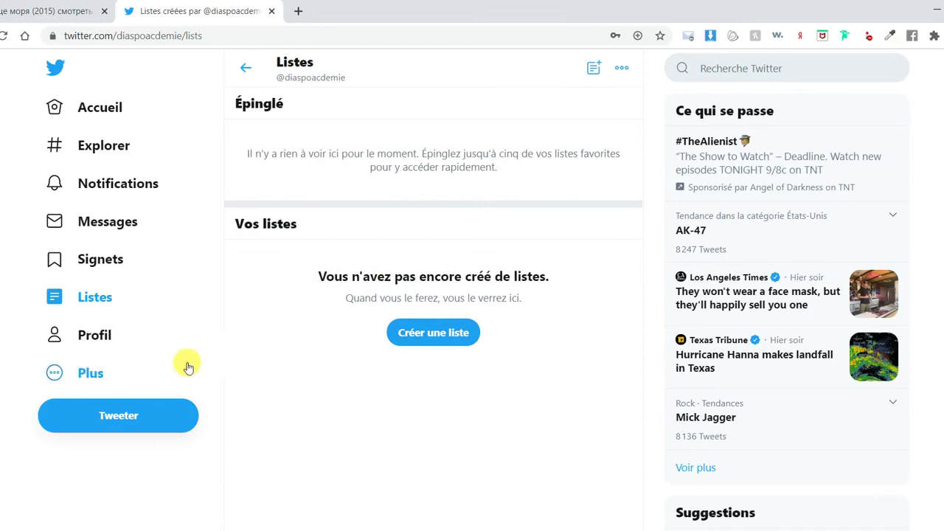
# Open Statistiques from the More menu, close the Twitter Analytics tab, and reload Listes
pyautogui.click(95, 379)
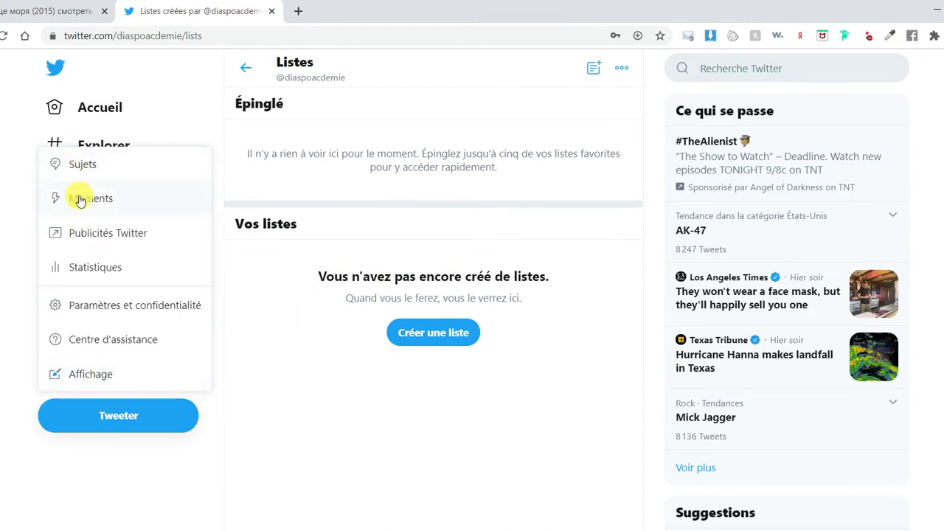
pyautogui.click(70, 271)
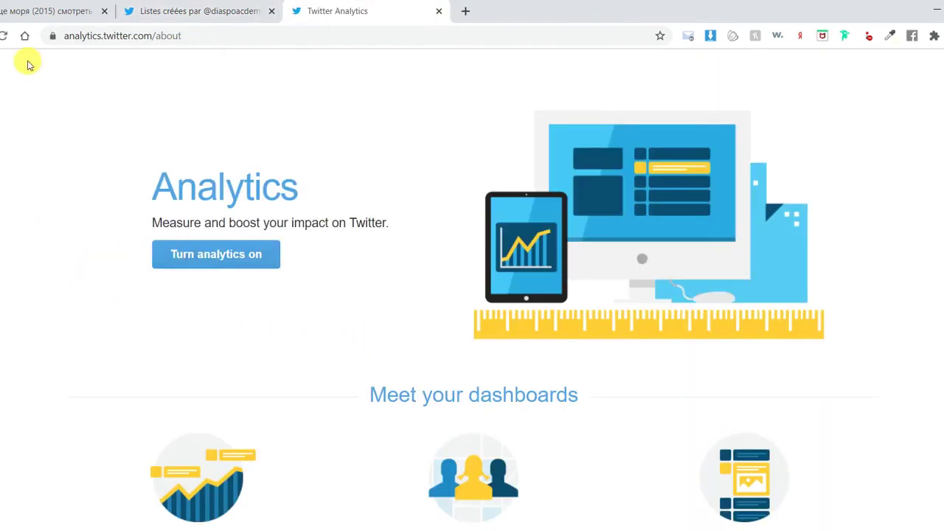
pyautogui.click(438, 11)
pyautogui.press('F5')
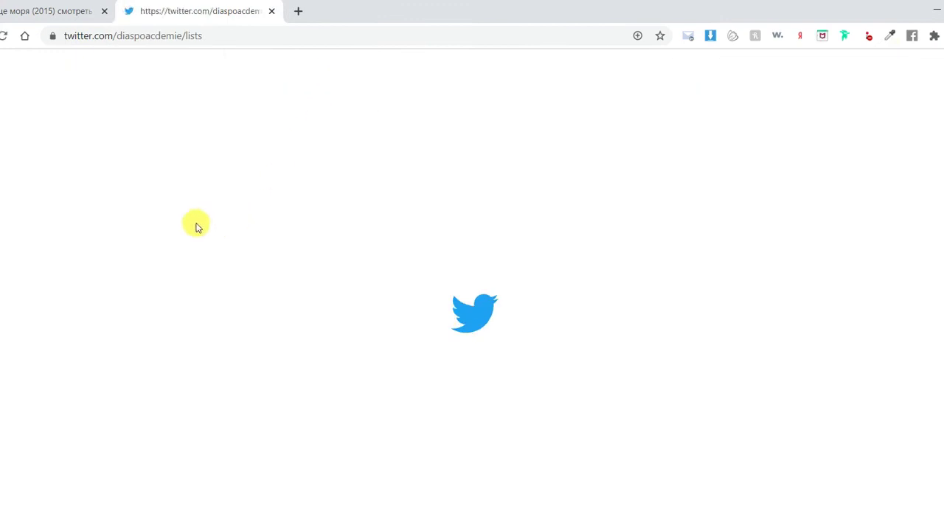
# Return to the Accueil feed and open the options menu on the seket tweet
pyautogui.scroll(-1, 147, 221)
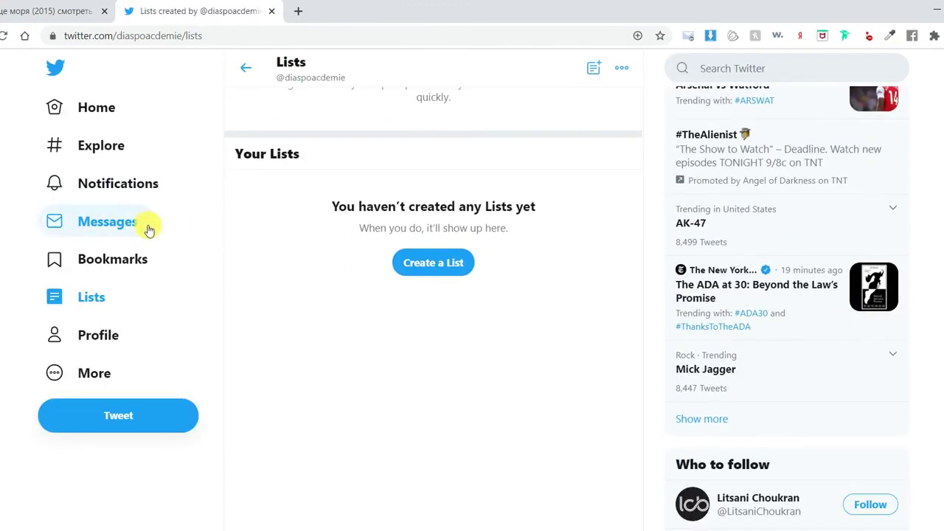
pyautogui.click(103, 110)
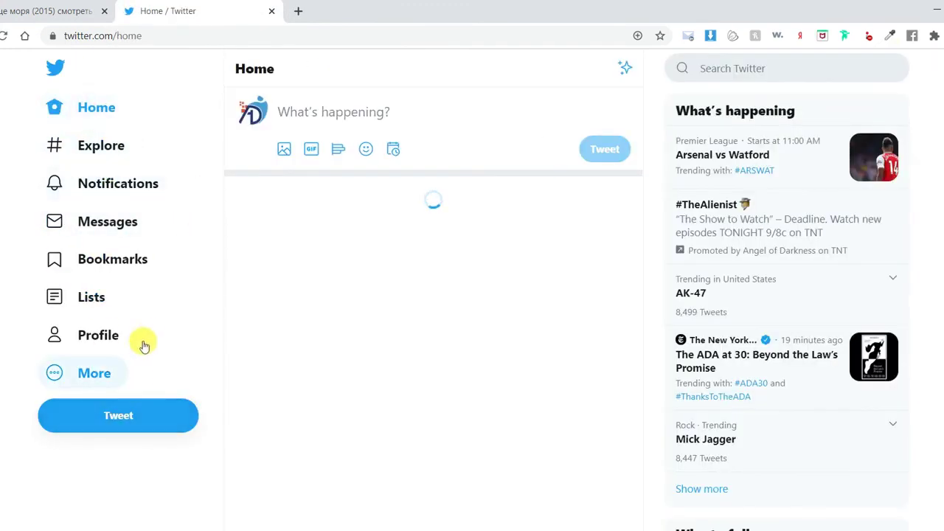
pyautogui.scroll(-1, 304, 316)
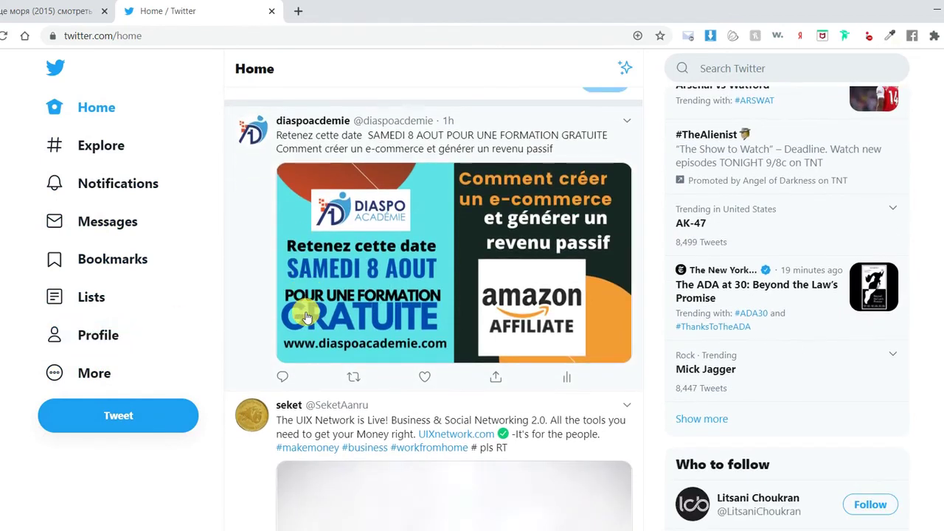
pyautogui.scroll(-5, 516, 273)
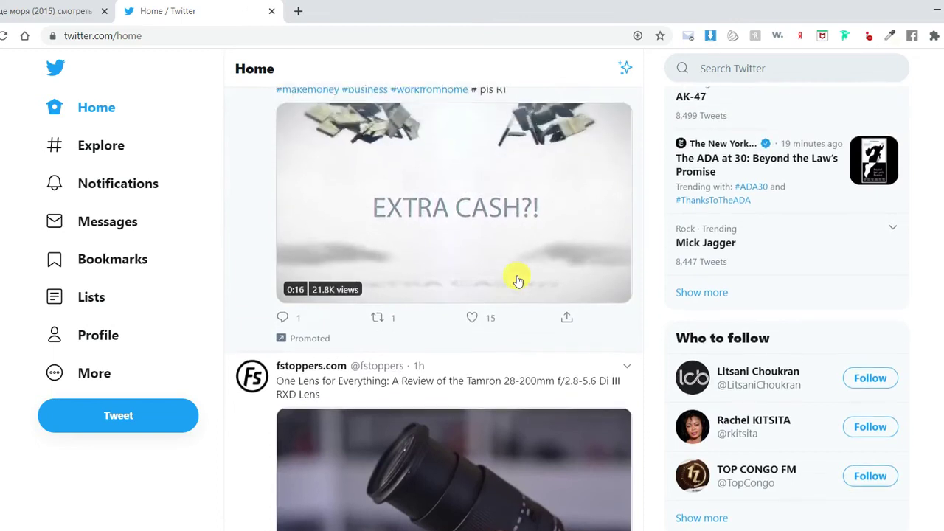
pyautogui.scroll(3, 518, 280)
pyautogui.click(627, 266)
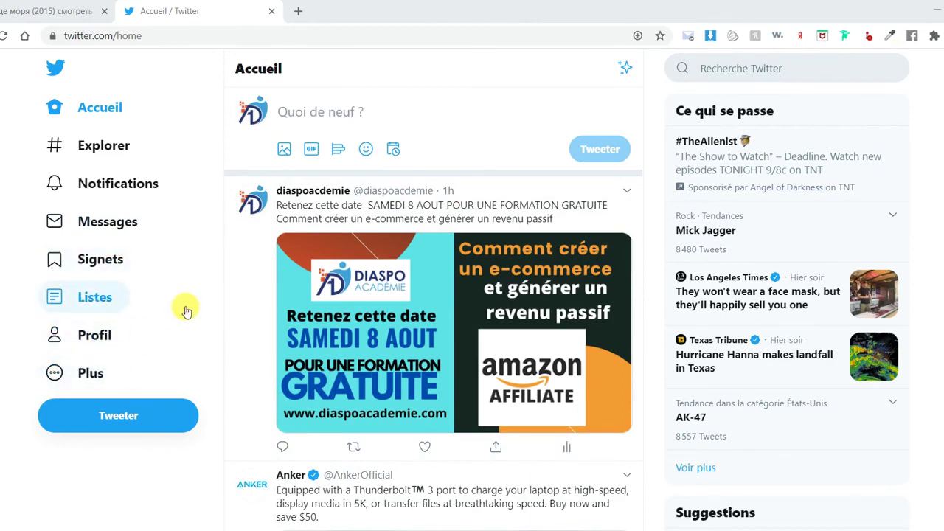
pyautogui.scroll(-1, 185, 311)
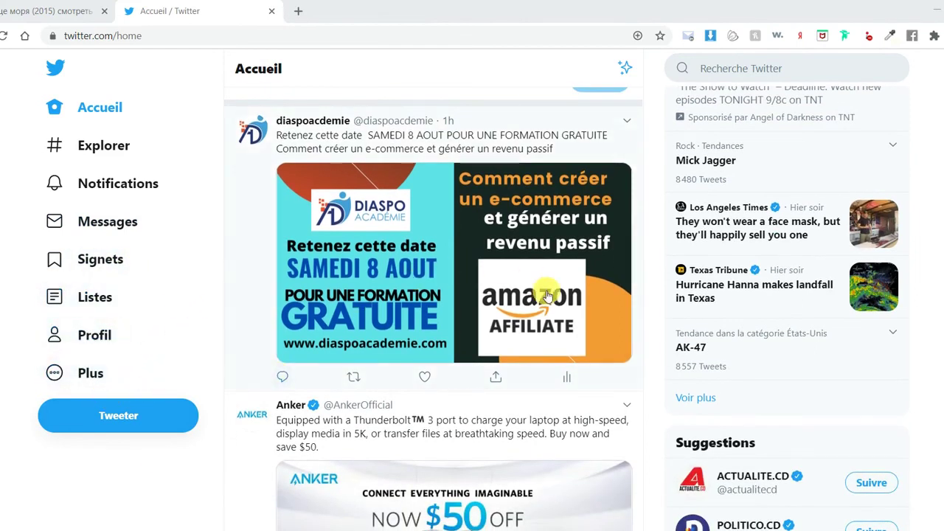
pyautogui.scroll(1, 546, 295)
pyautogui.scroll(-3, 474, 263)
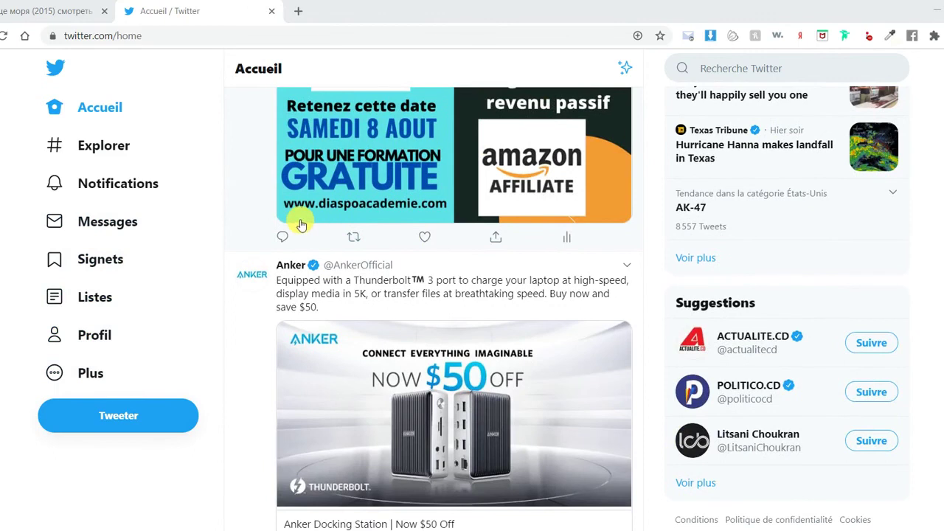
pyautogui.scroll(3, 281, 230)
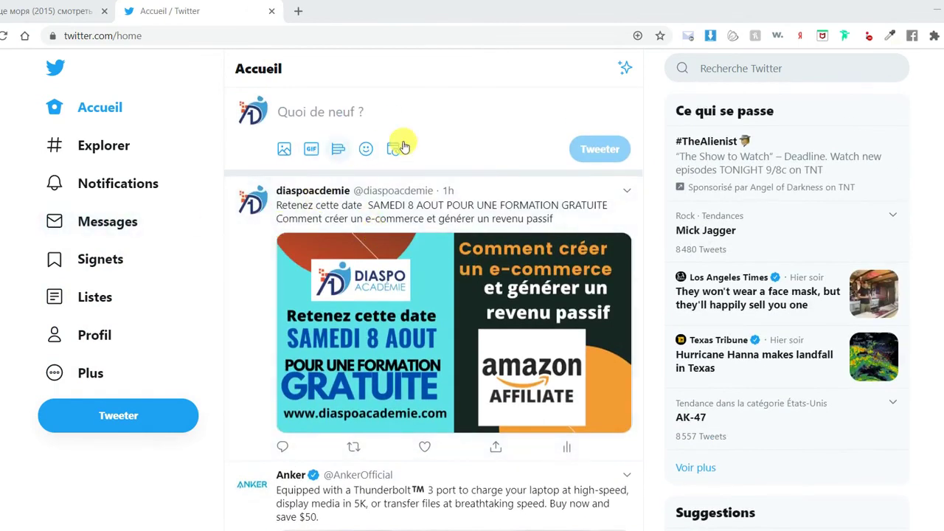
pyautogui.click(257, 114)
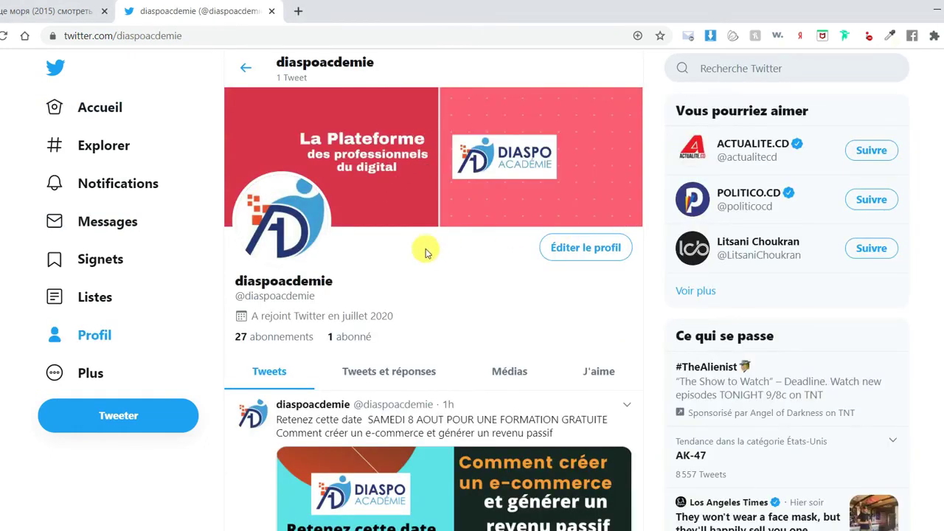
pyautogui.scroll(-5, 422, 254)
pyautogui.scroll(-3, 421, 282)
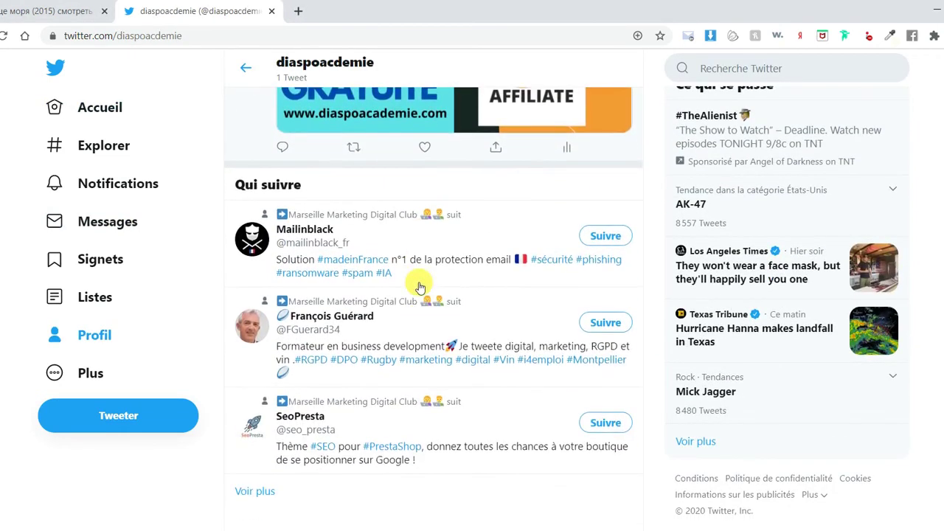
pyautogui.scroll(2, 361, 354)
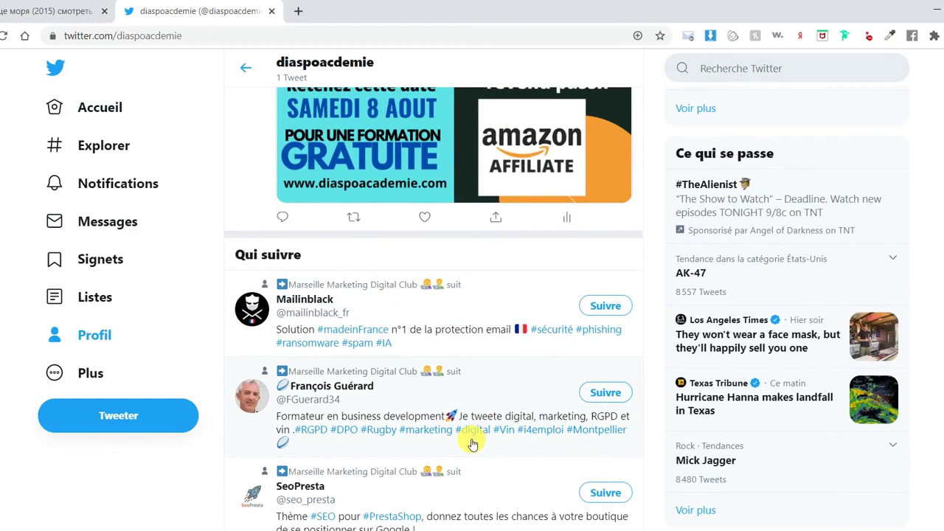
pyautogui.scroll(4, 466, 440)
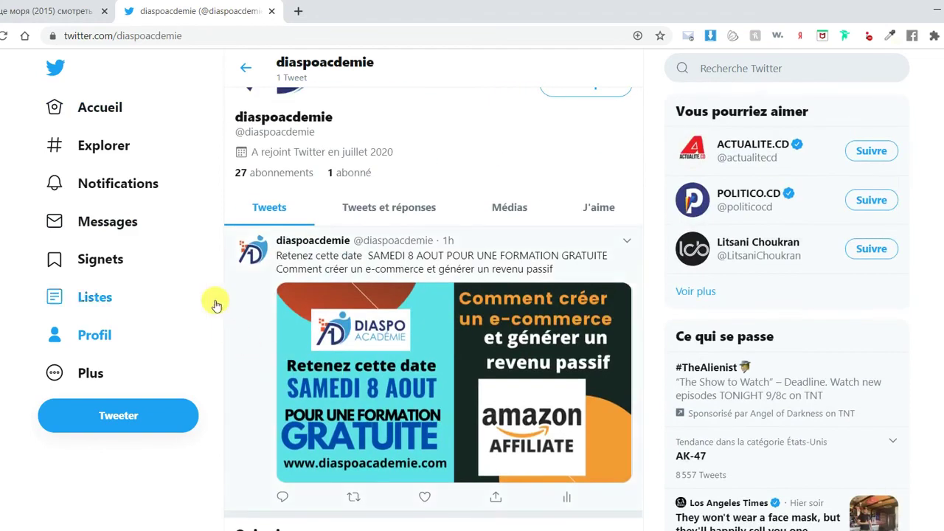
pyautogui.click(96, 116)
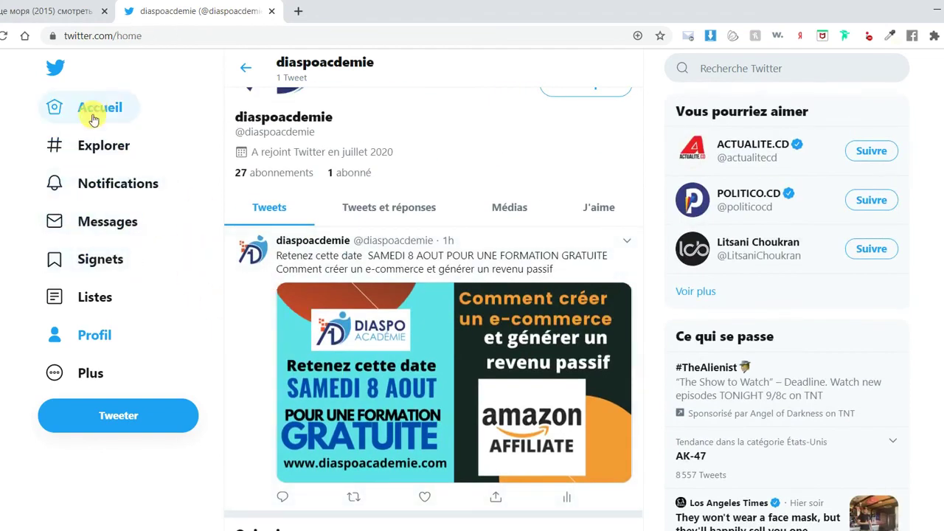
pyautogui.scroll(-2, 352, 341)
pyautogui.scroll(-4, 353, 342)
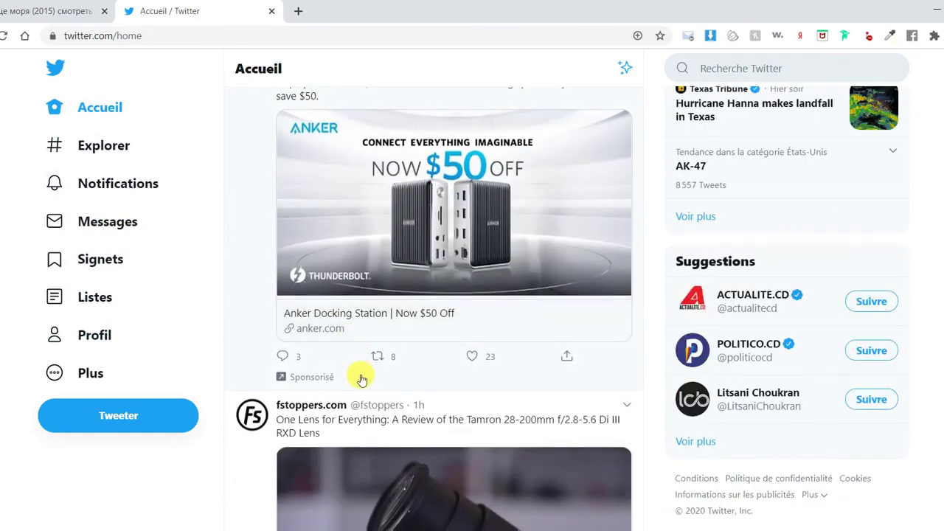
pyautogui.scroll(-1, 358, 374)
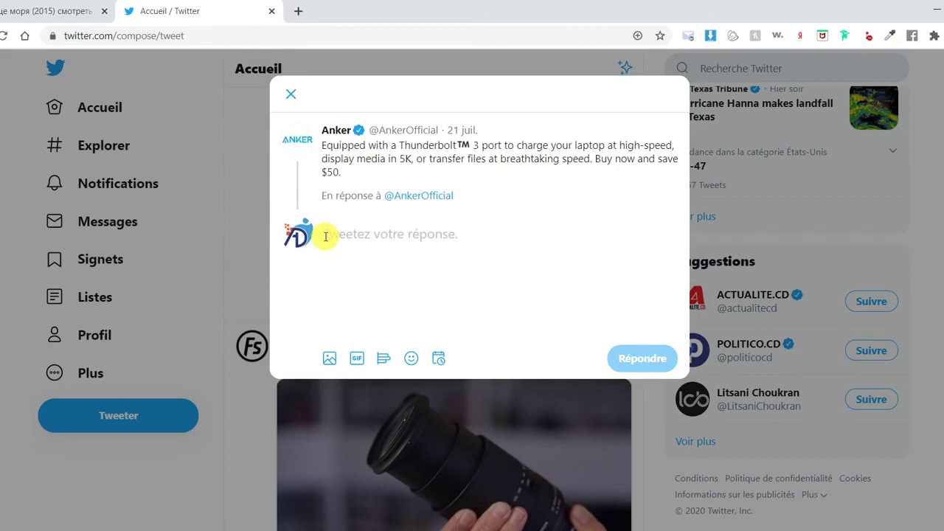
# Close the reply window and bookmark the Anker ad via Ajouter le Tweet aux signets
pyautogui.click(291, 93)
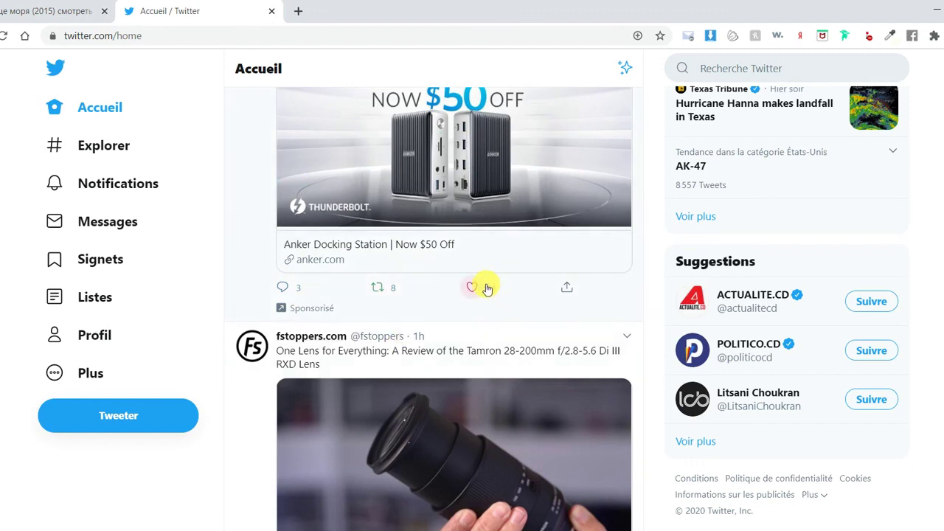
pyautogui.click(567, 292)
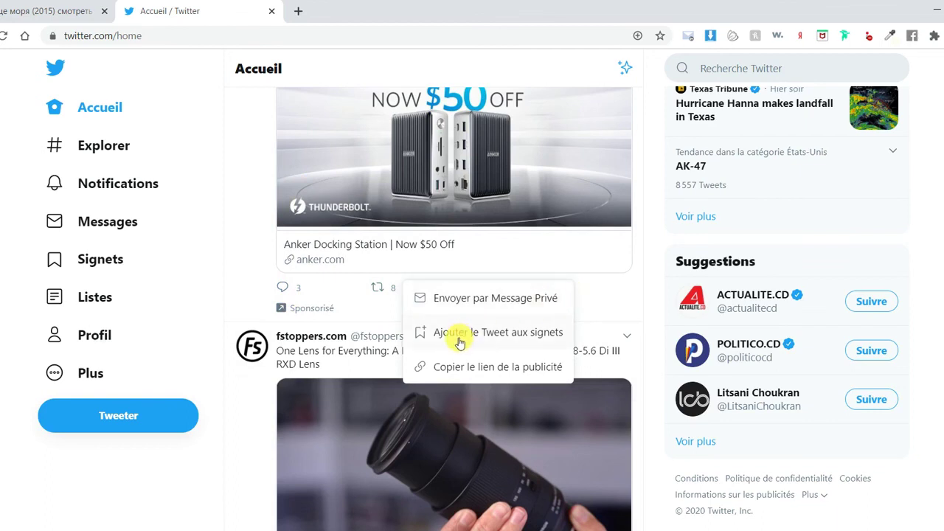
pyautogui.click(508, 336)
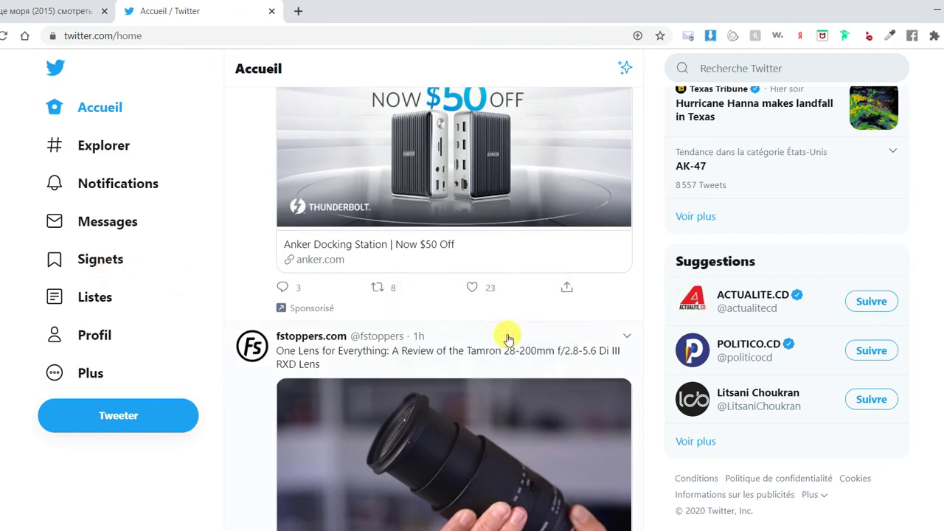
# Check the Anker tweet in Signets and its options, then return to Accueil
pyautogui.click(110, 262)
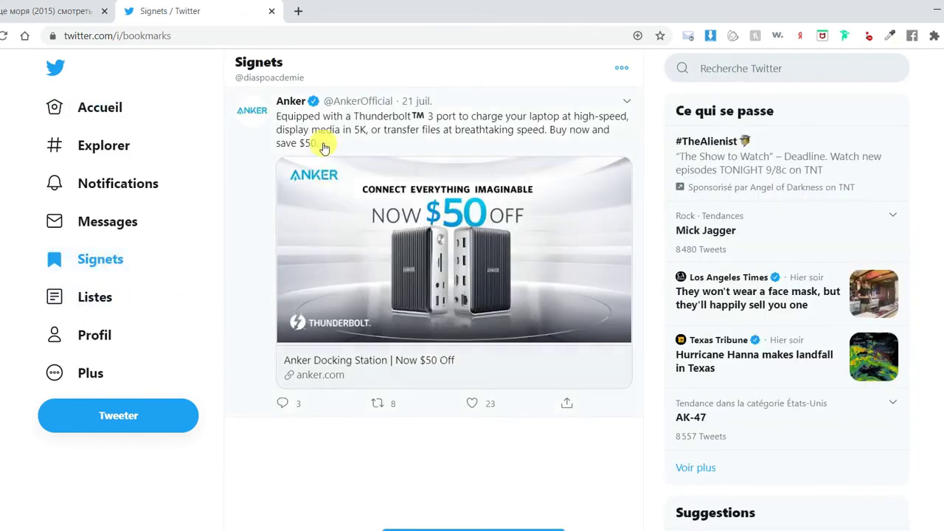
pyautogui.click(626, 103)
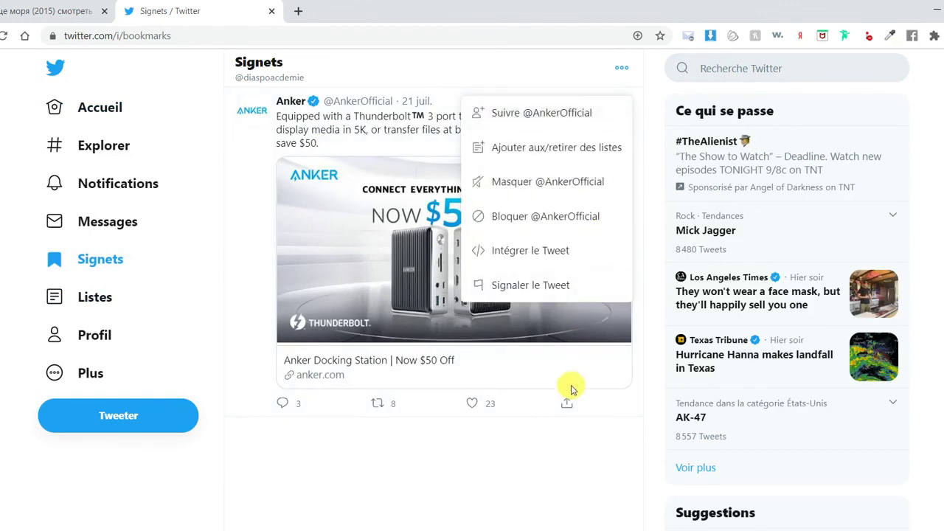
pyautogui.click(514, 501)
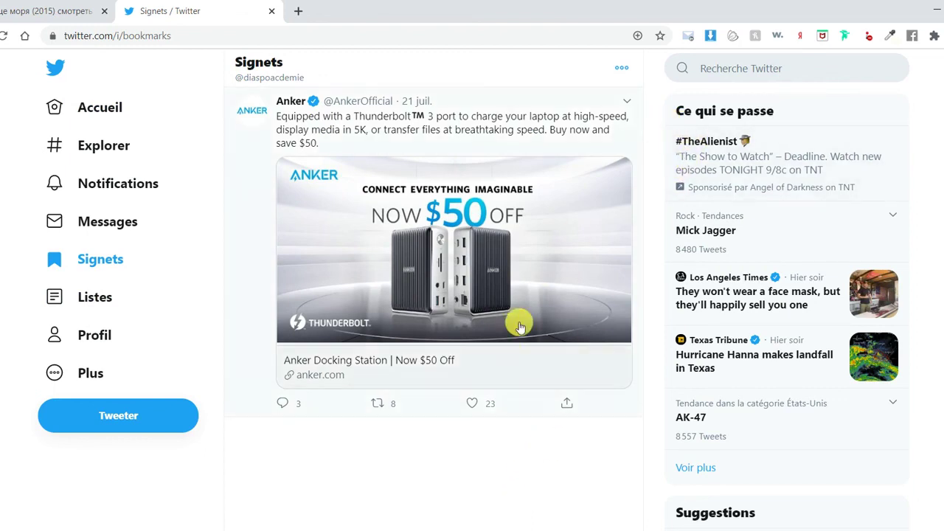
pyautogui.scroll(-1, 428, 410)
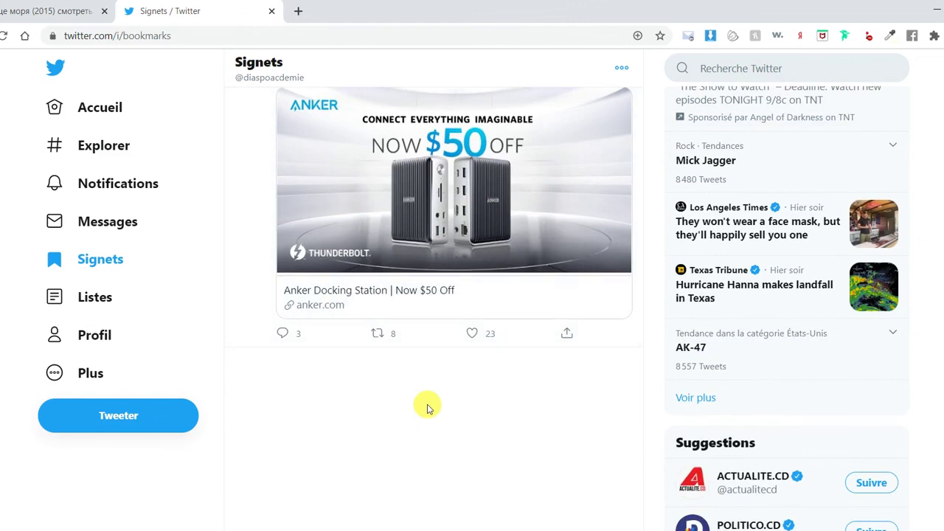
pyautogui.scroll(1, 428, 405)
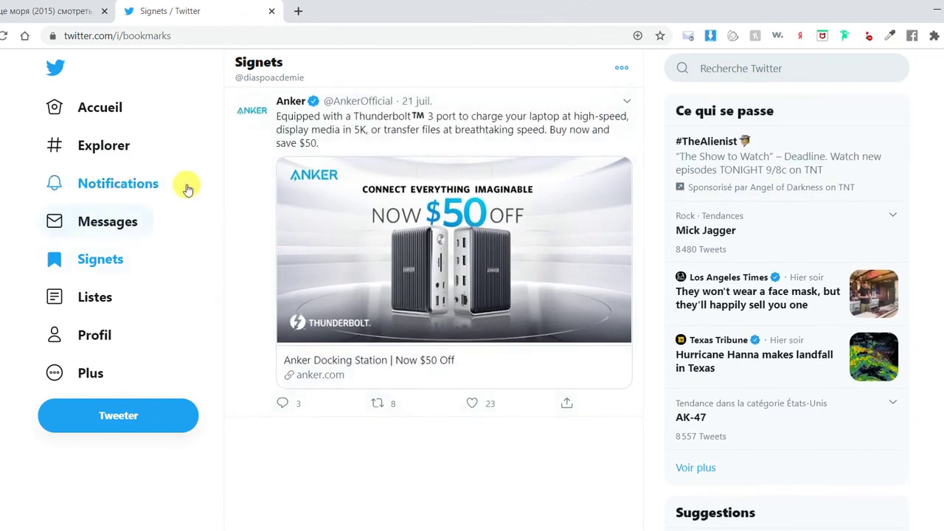
pyautogui.click(116, 114)
pyautogui.scroll(5, 311, 325)
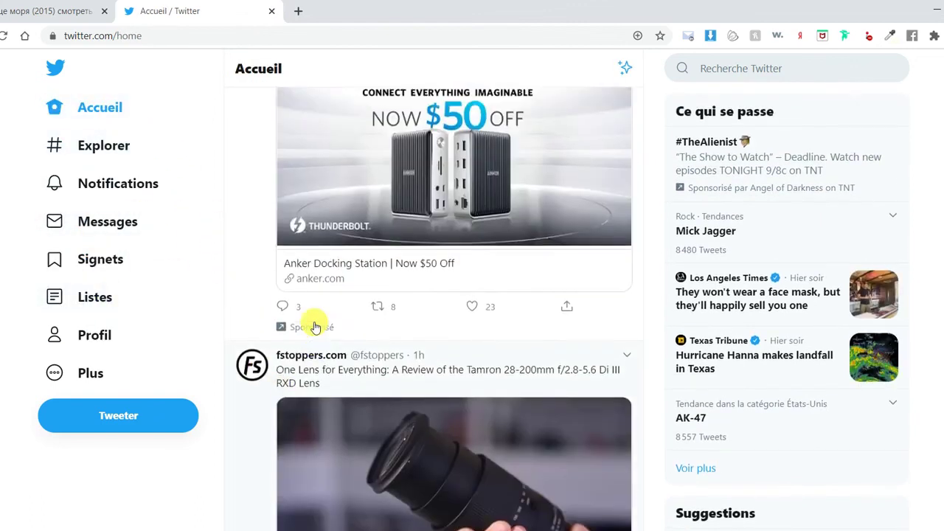